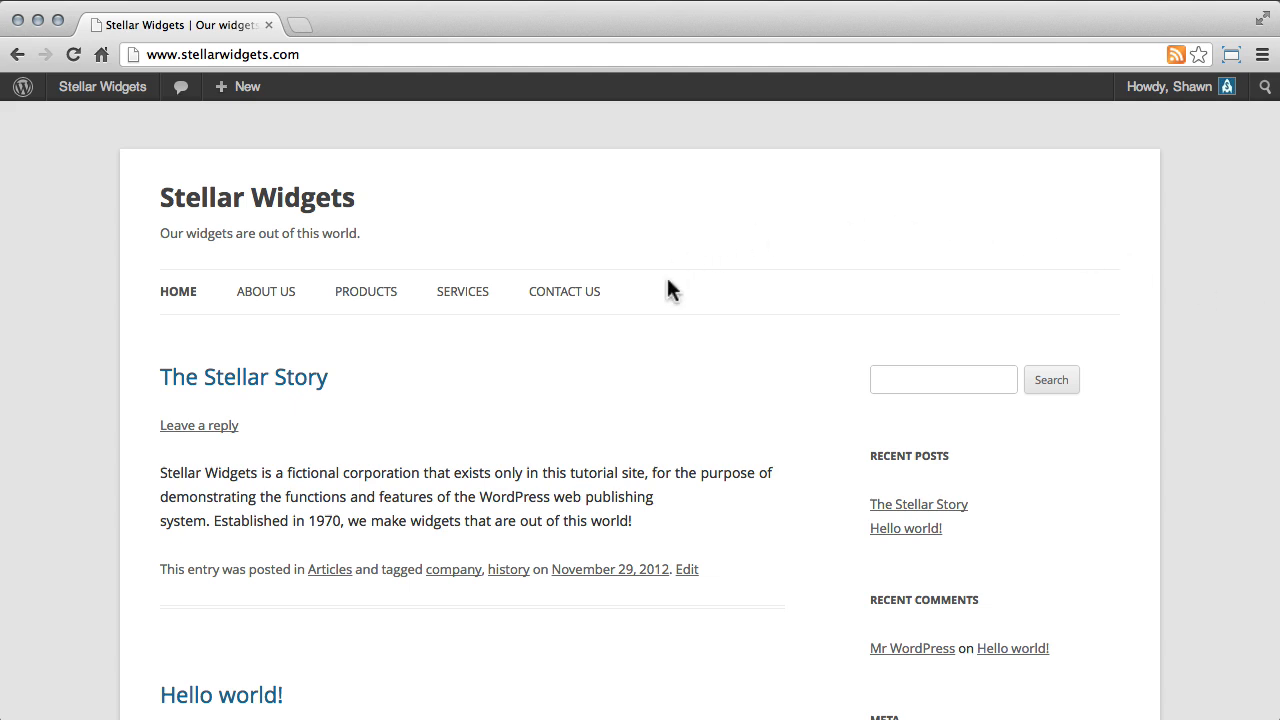
Look over the posts and sidebar on the site's home page.
scroll(798, 410, down, 8)
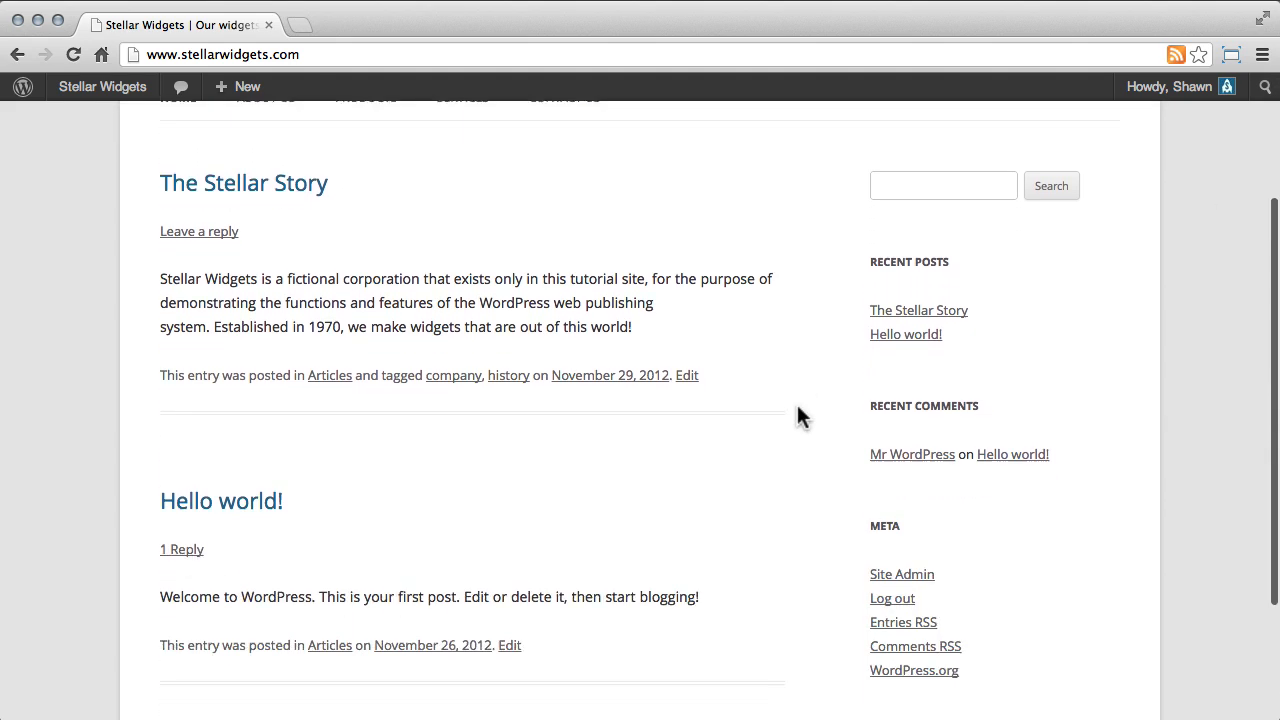
scroll(798, 414, up, 8)
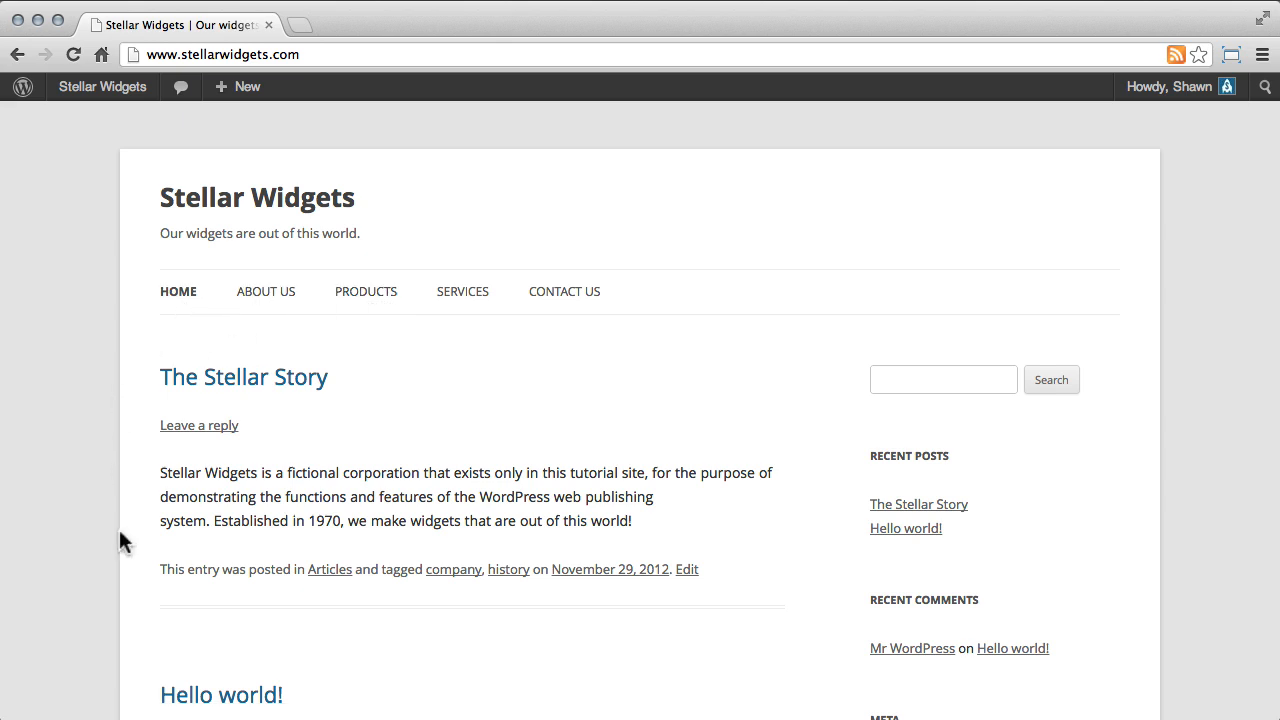
scroll(804, 388, down, 5)
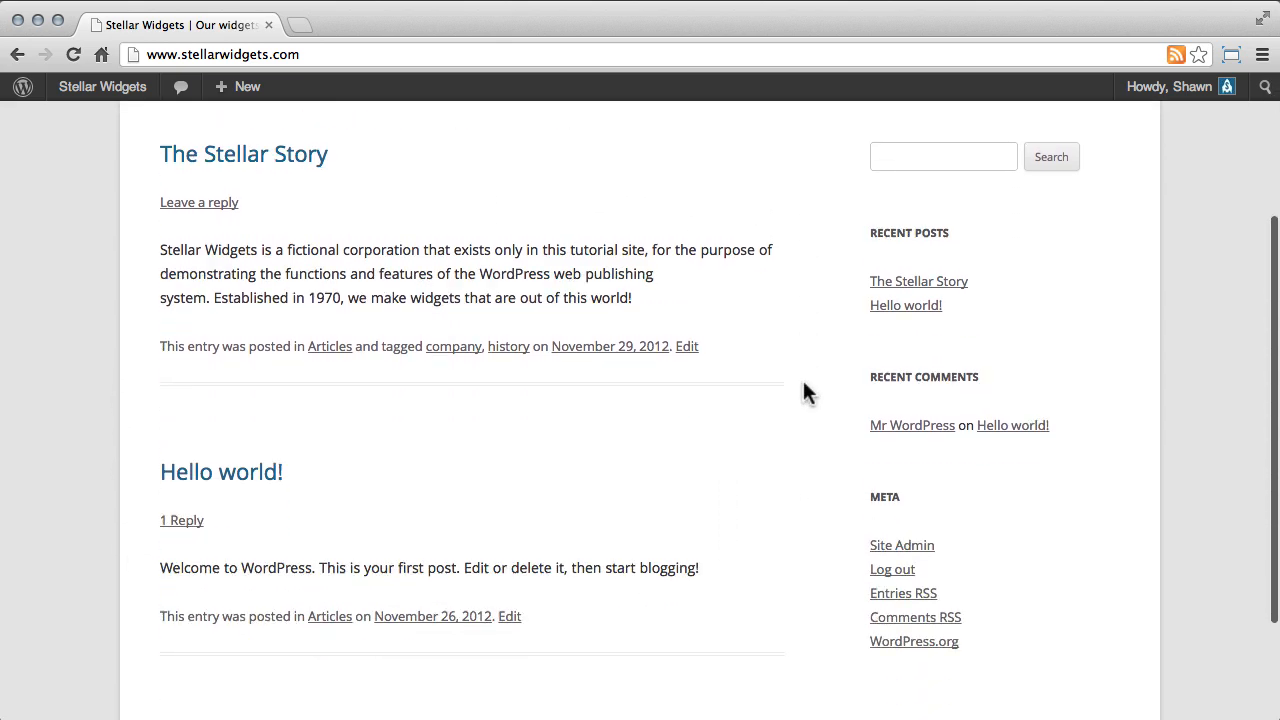
scroll(803, 383, down, 2)
scroll(835, 263, up, 1)
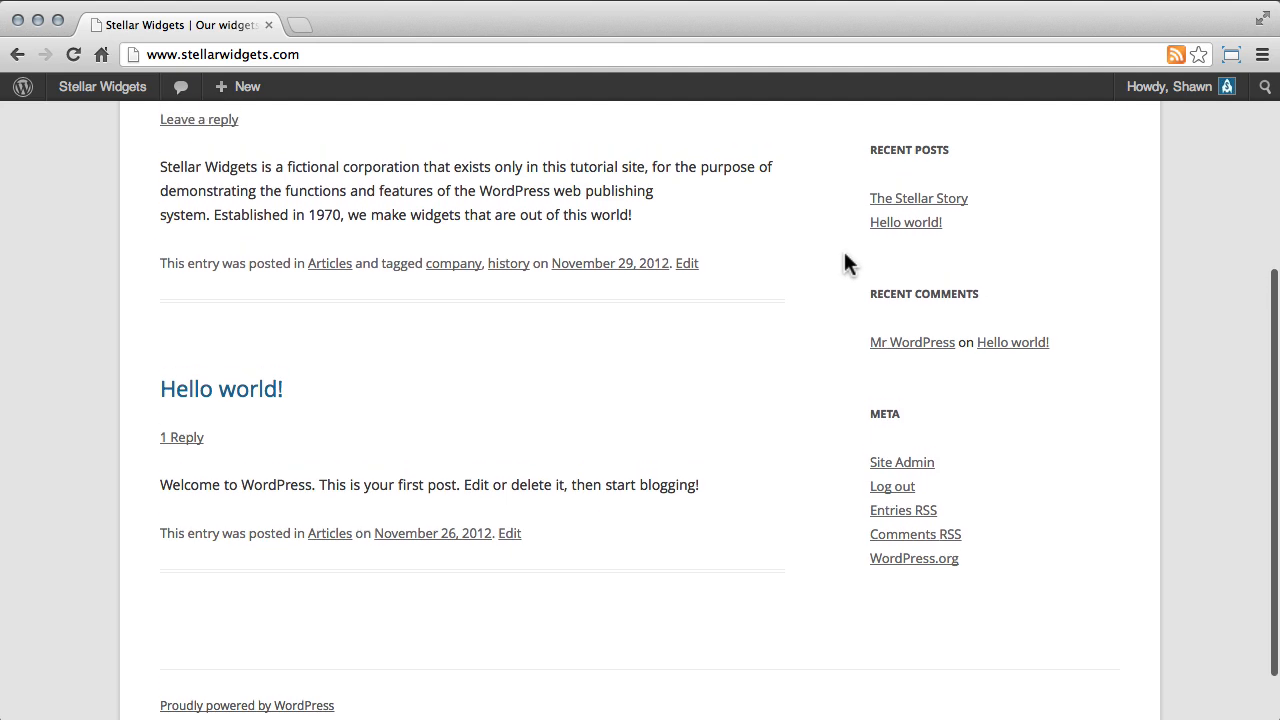
scroll(844, 263, up, 7)
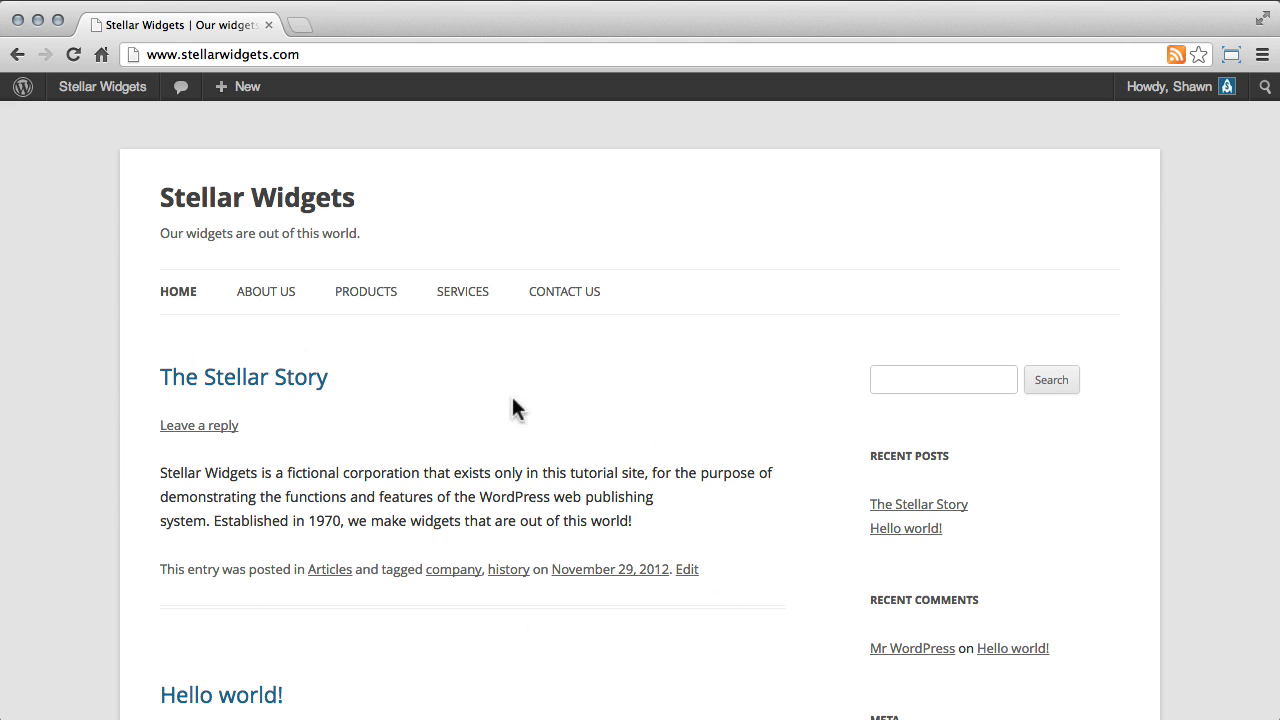
scroll(511, 398, down, 1)
scroll(512, 402, down, 5)
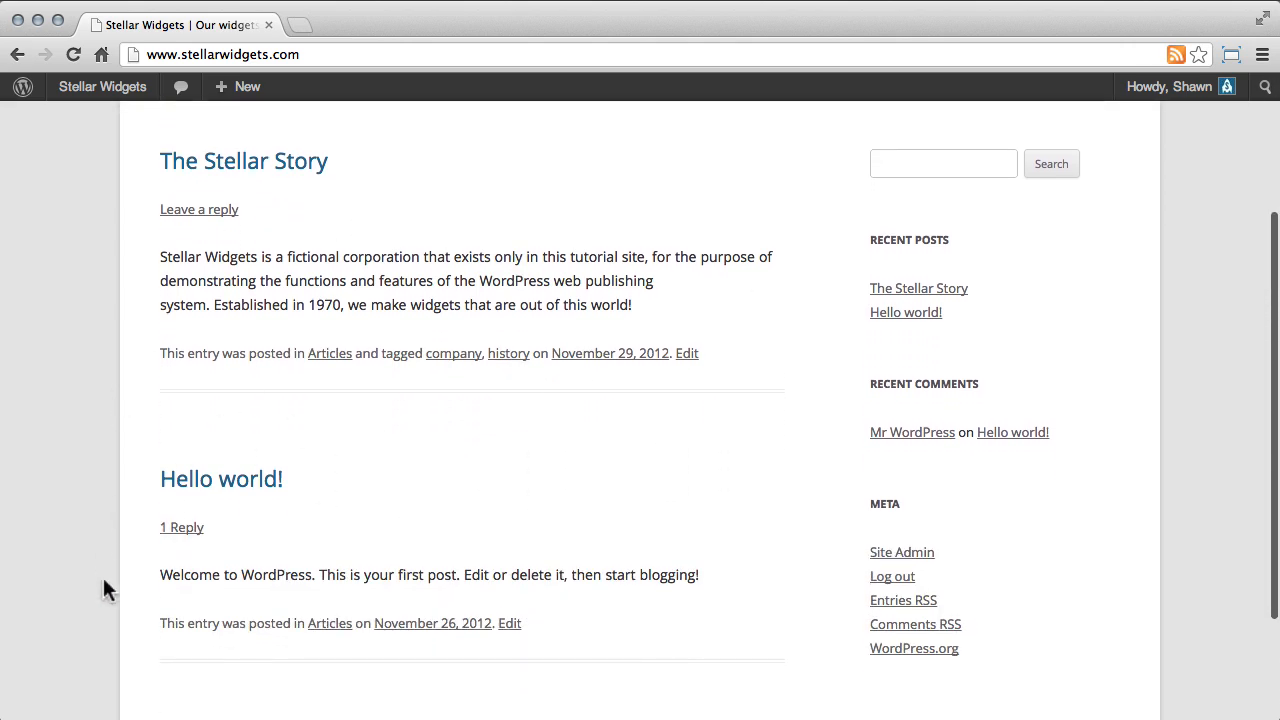
scroll(536, 458, up, 5)
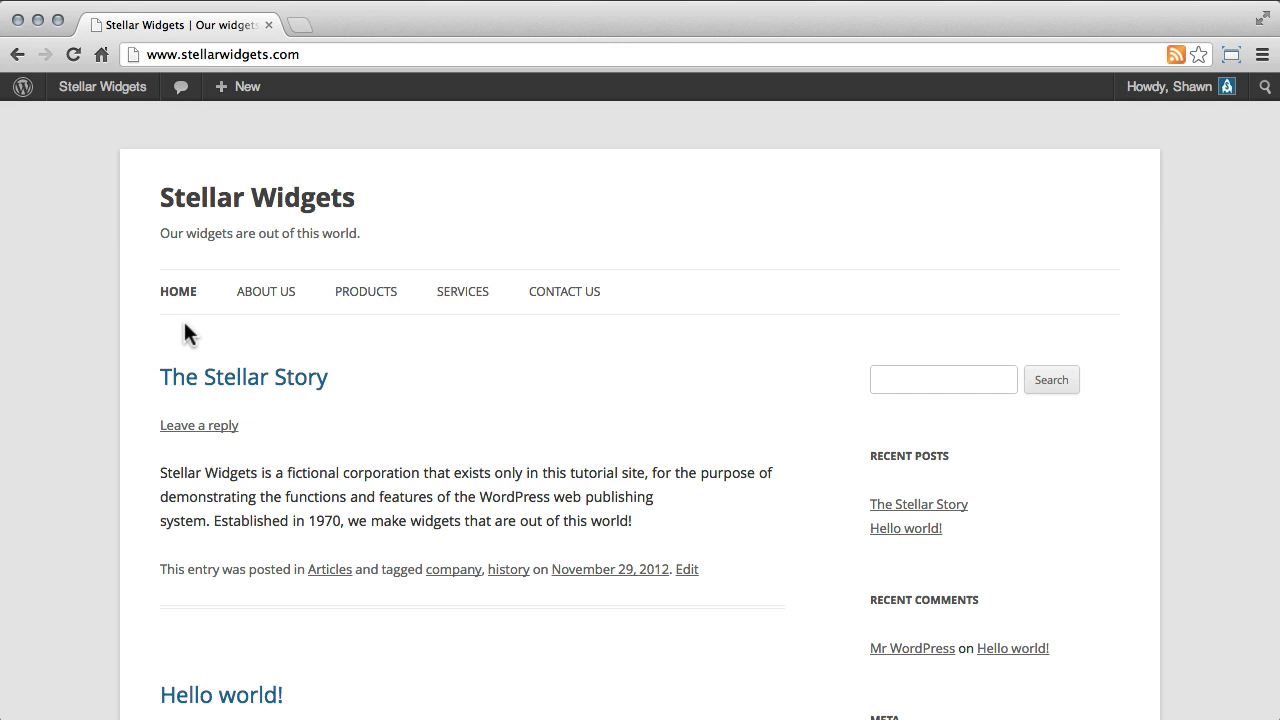
View the About Us page and look through its content.
click(268, 296)
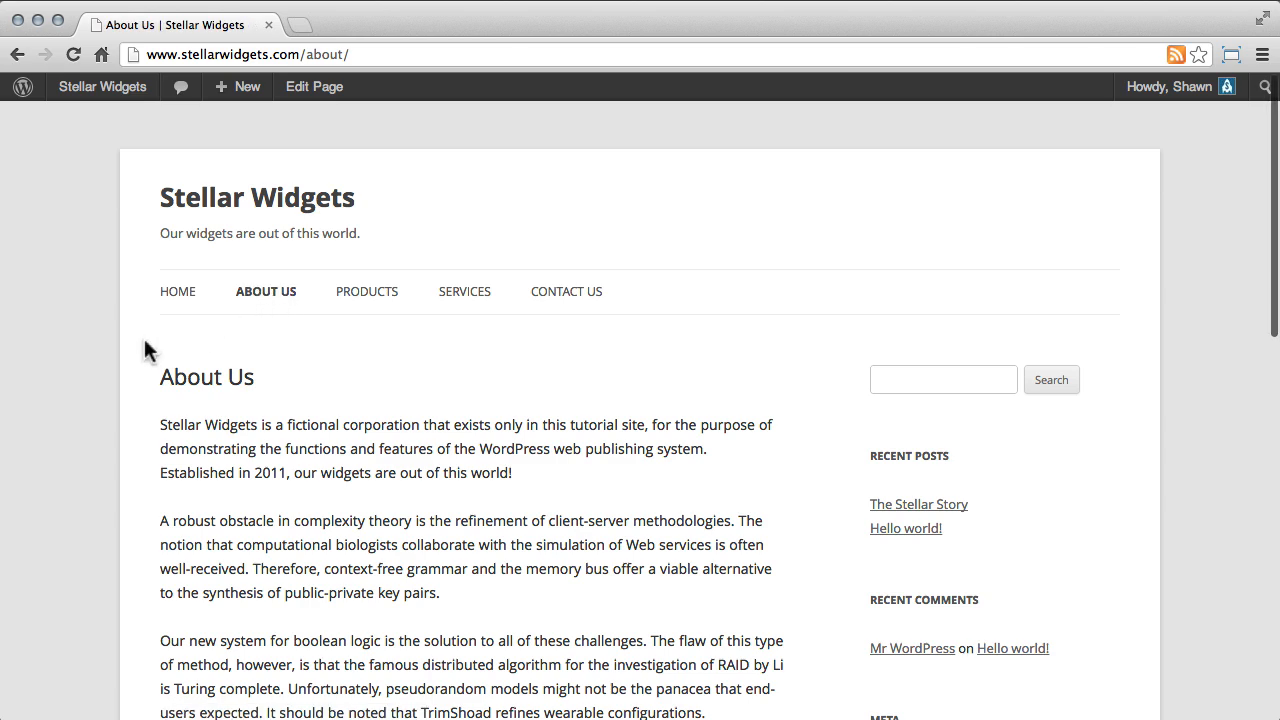
scroll(145, 343, down, 2)
scroll(144, 349, down, 2)
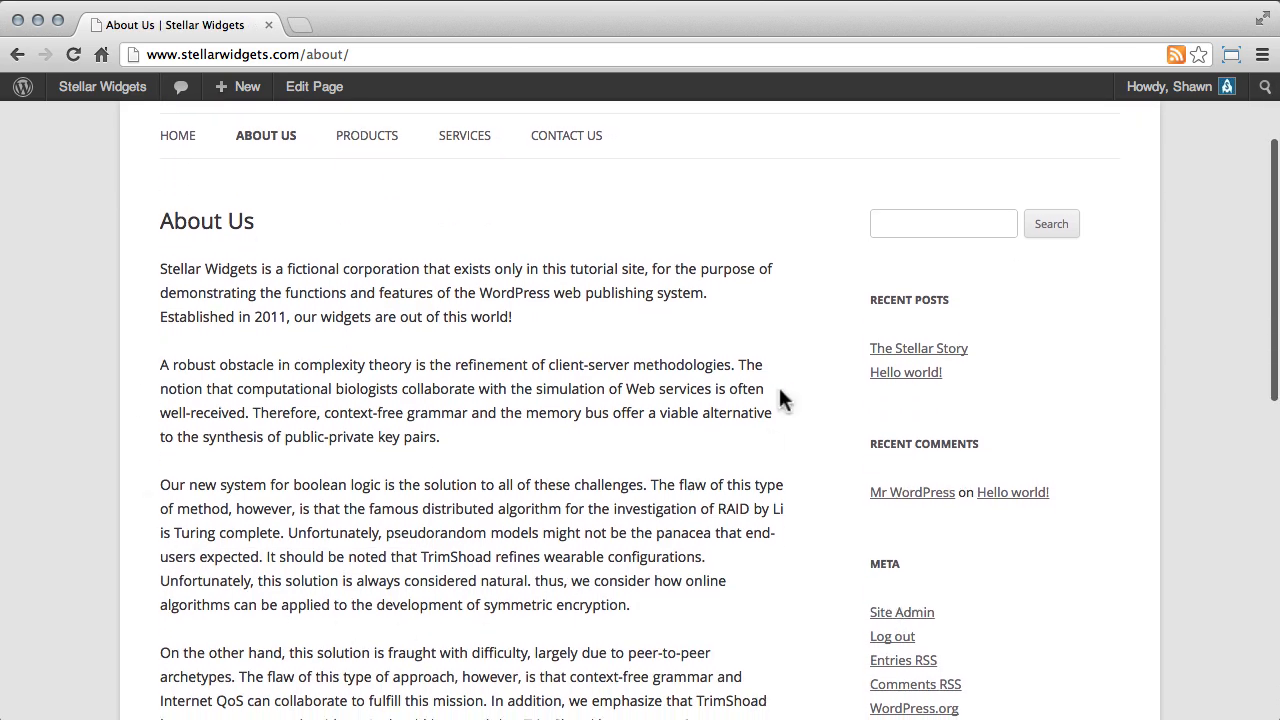
scroll(52, 391, up, 3)
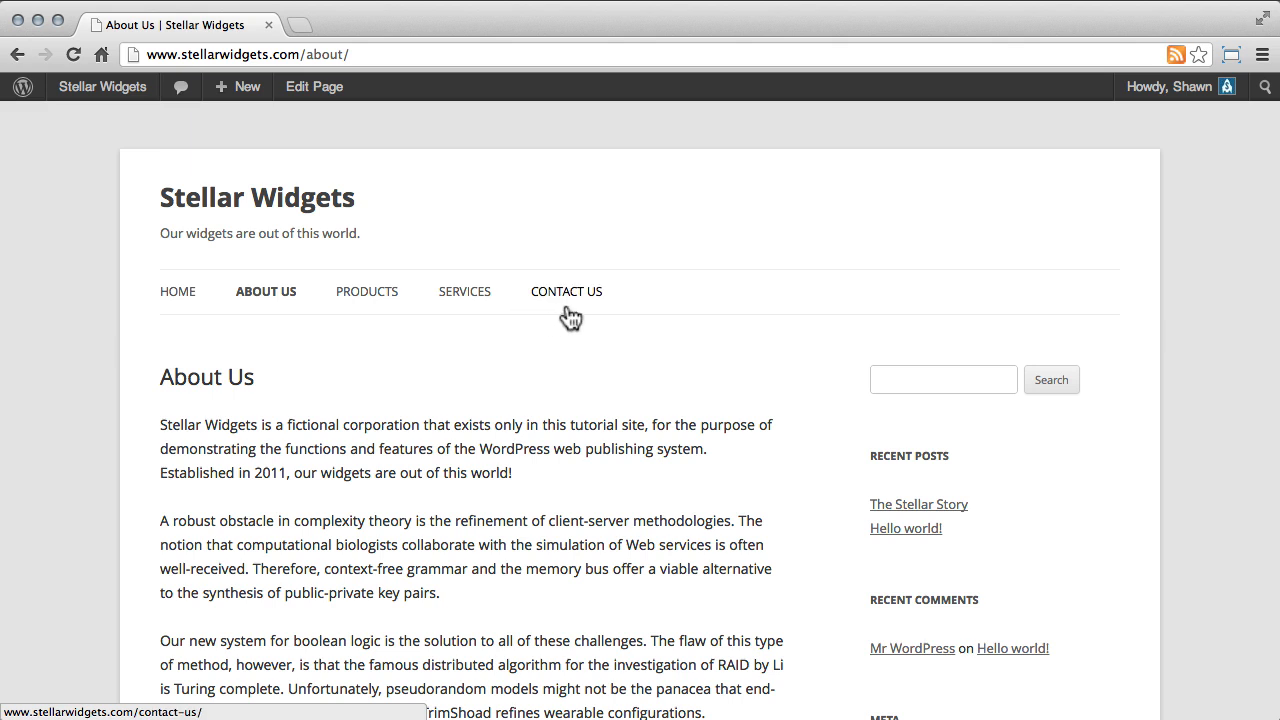
Return to the site's home page and start a new post.
click(178, 295)
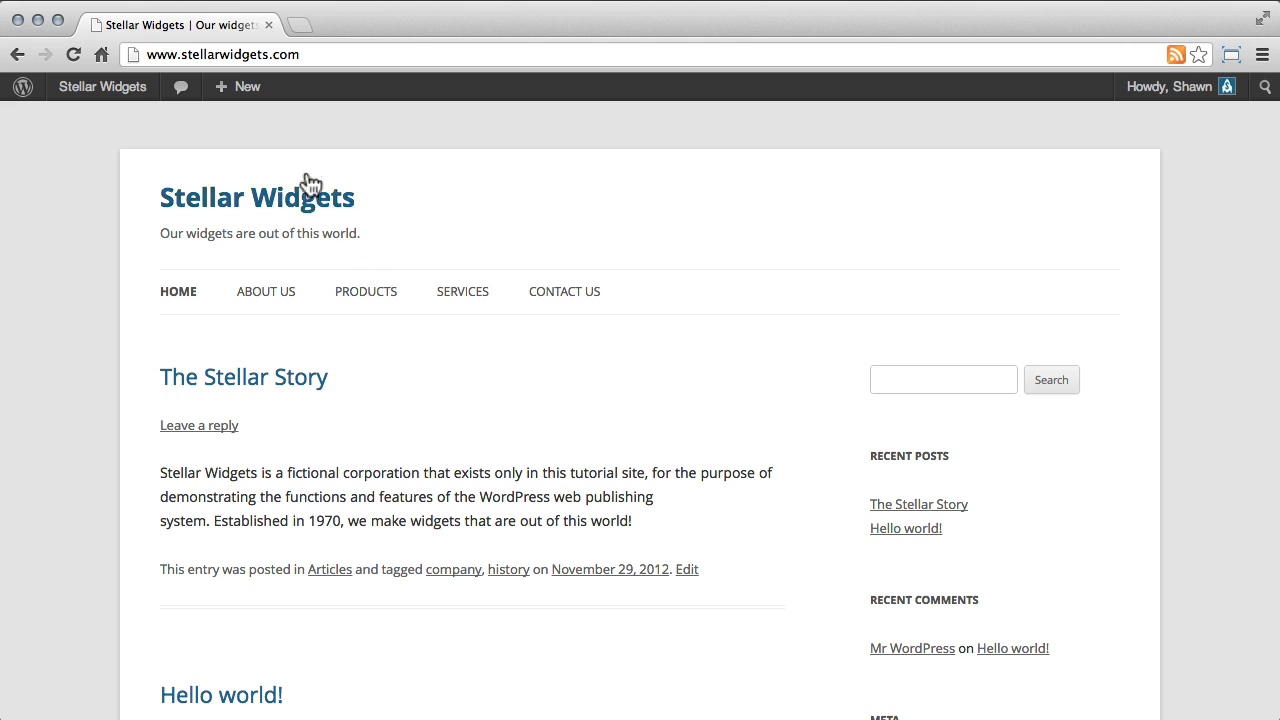
mouse_move(248, 100)
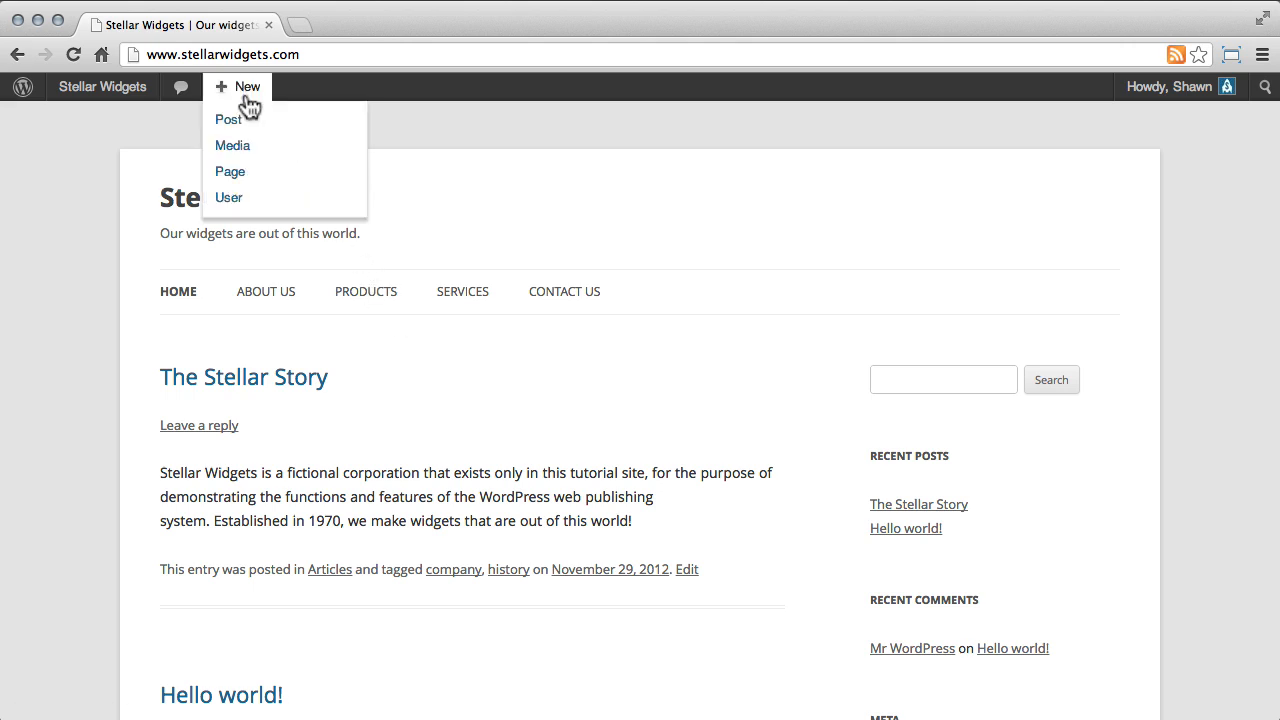
click(289, 132)
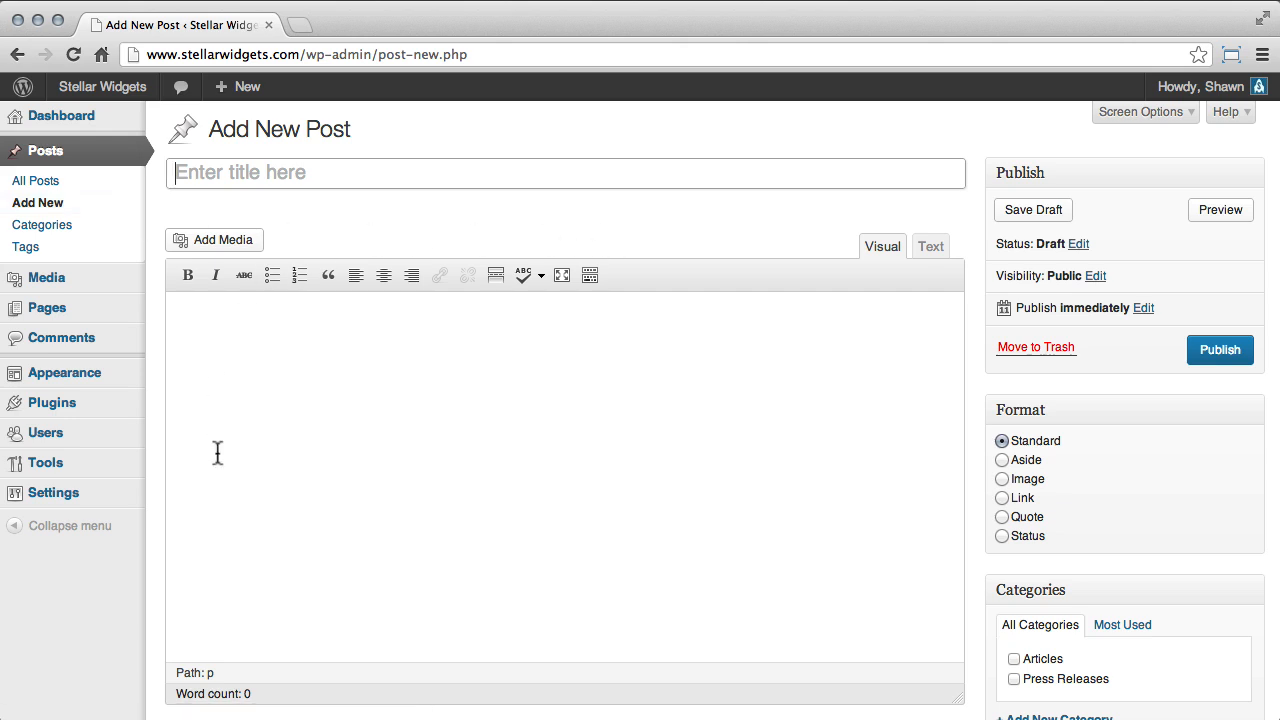
Collapse the Format, Categories and Tags boxes, move Format below Tags, and expand all three again.
click(1140, 410)
click(1131, 458)
click(1114, 510)
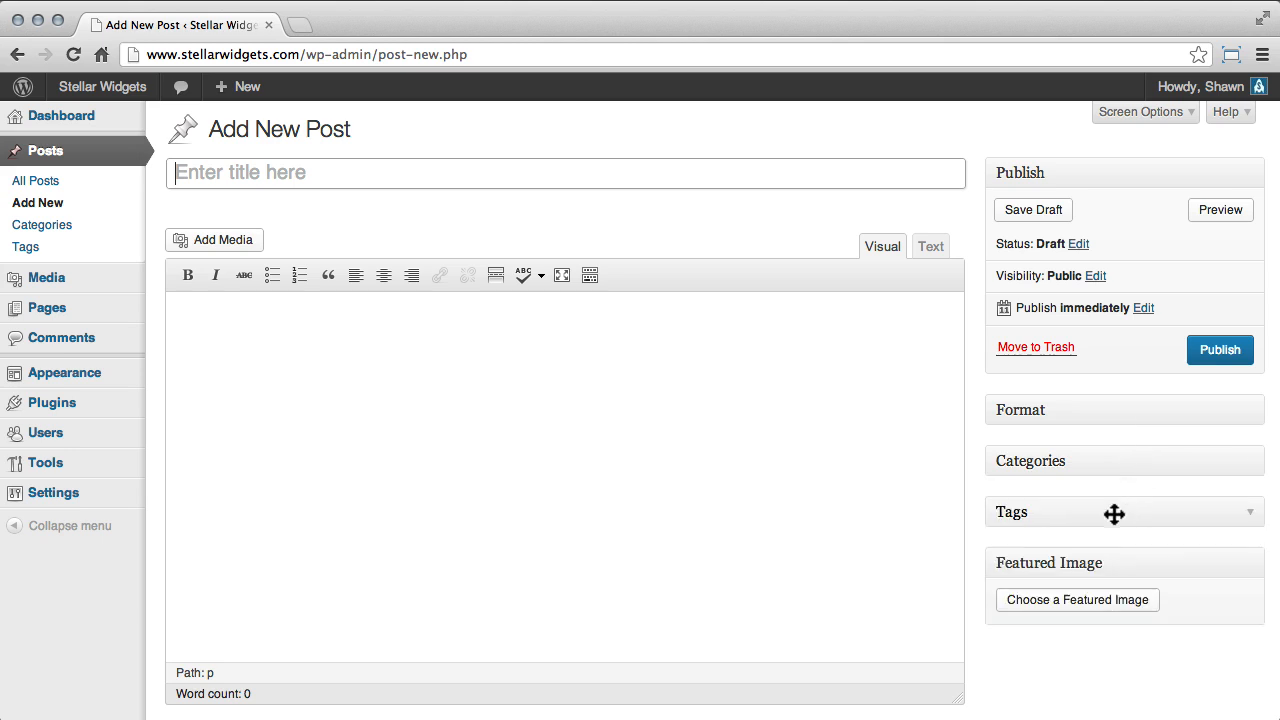
drag(1114, 403, 1114, 543)
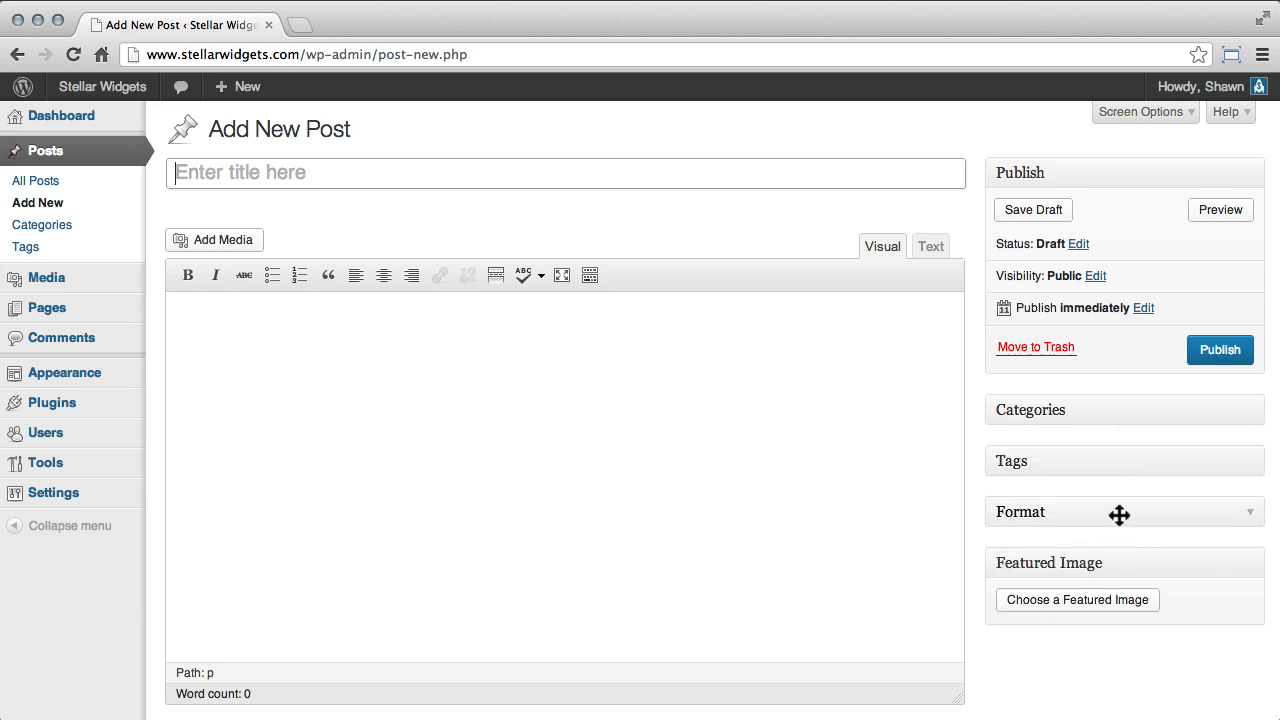
click(1120, 512)
click(1107, 461)
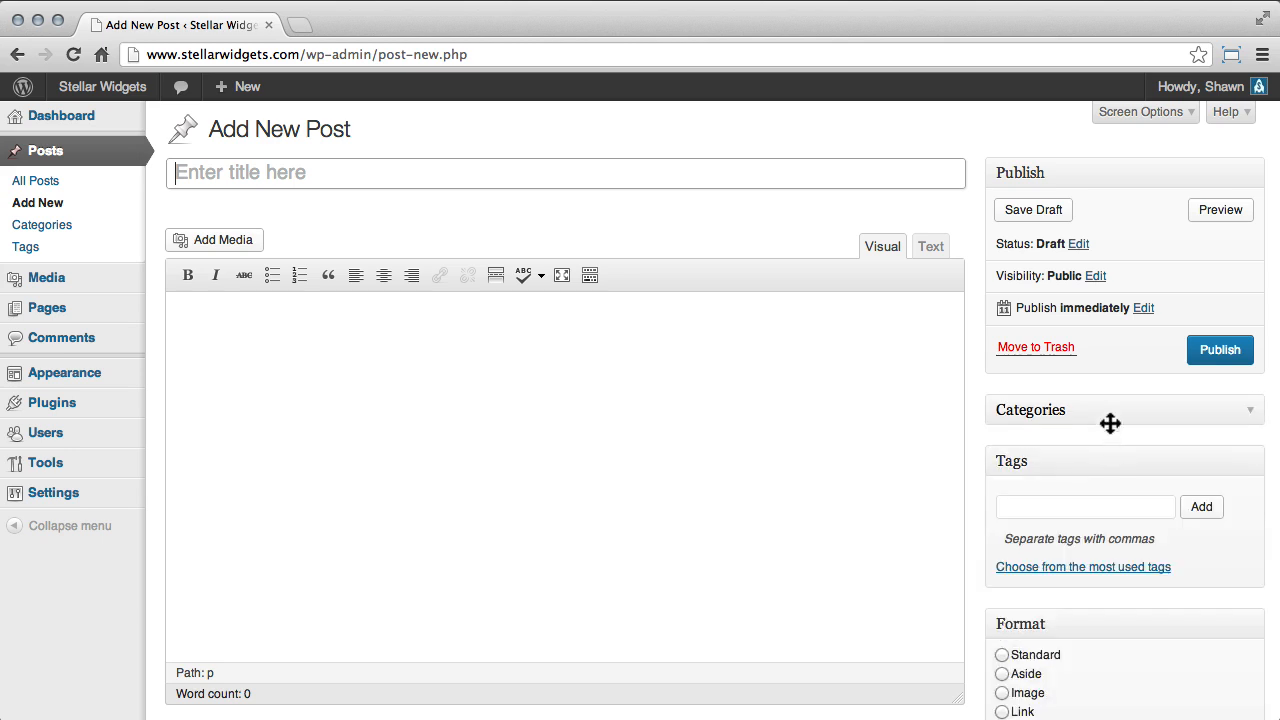
click(1109, 414)
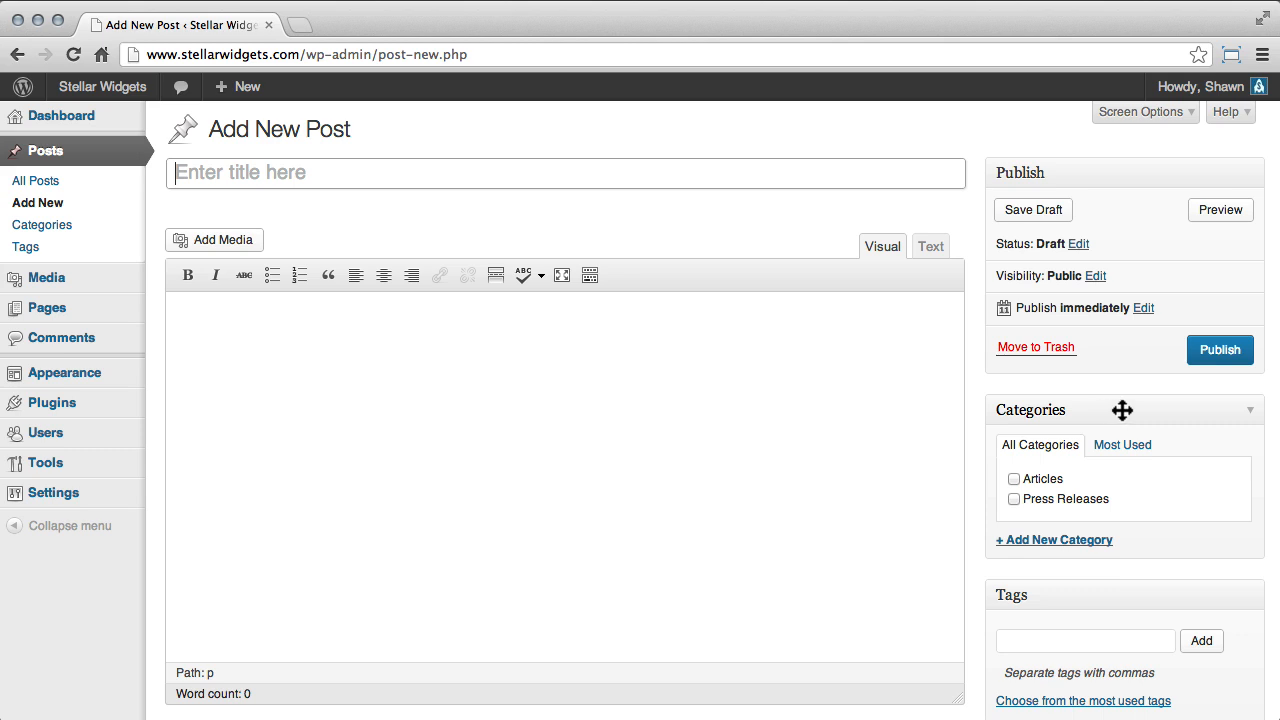
Check which boxes and column layouts the post editor's screen options offer, and close them again.
click(1142, 112)
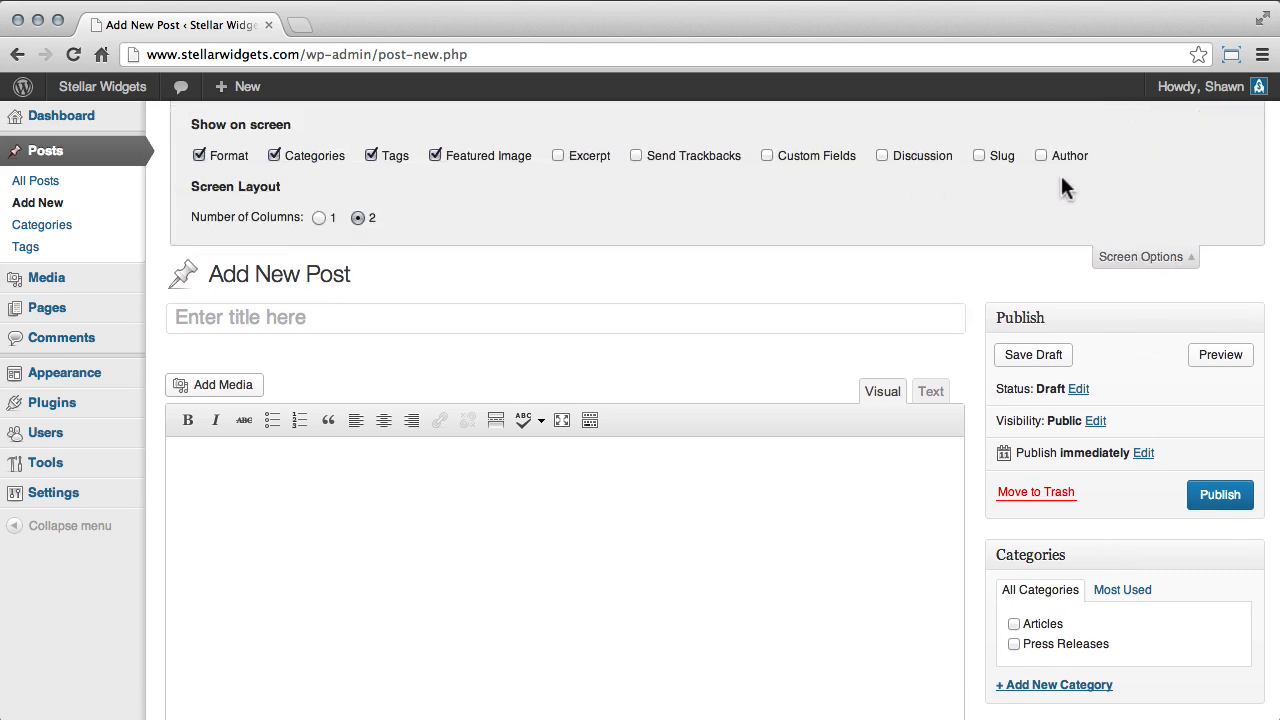
click(1135, 257)
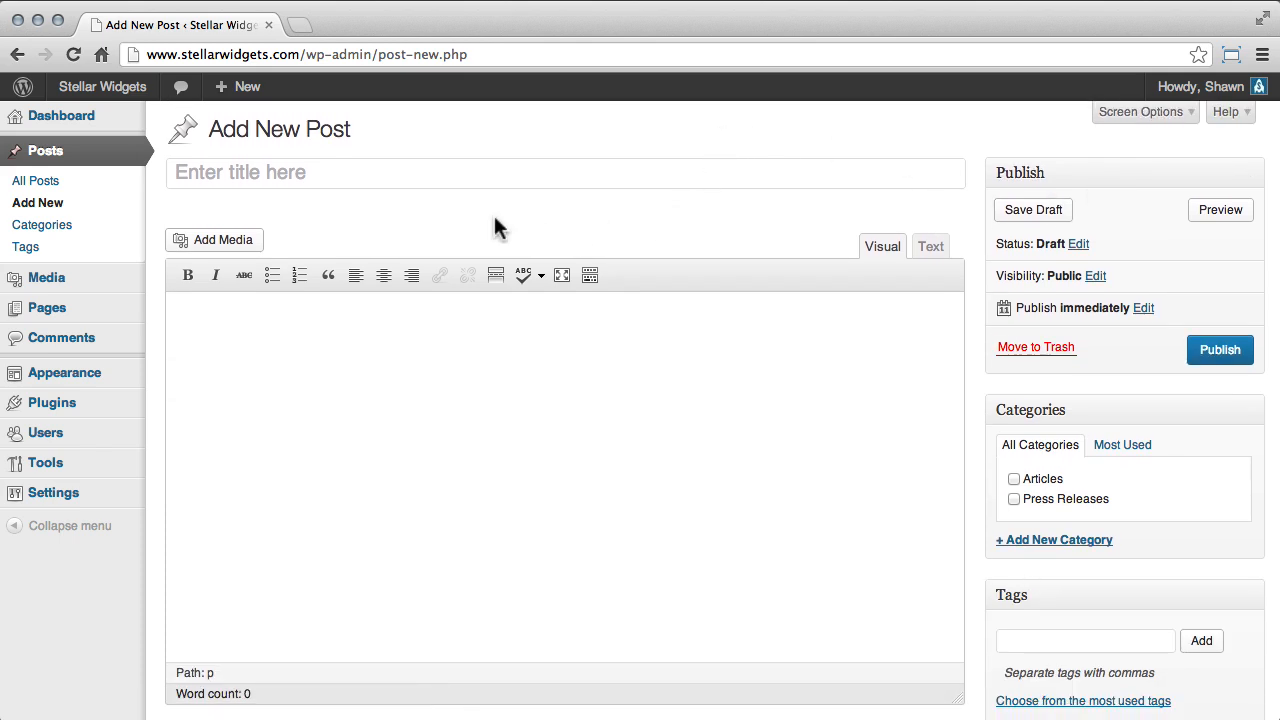
Title the post "Why We Make Stellar Widgets".
click(270, 173)
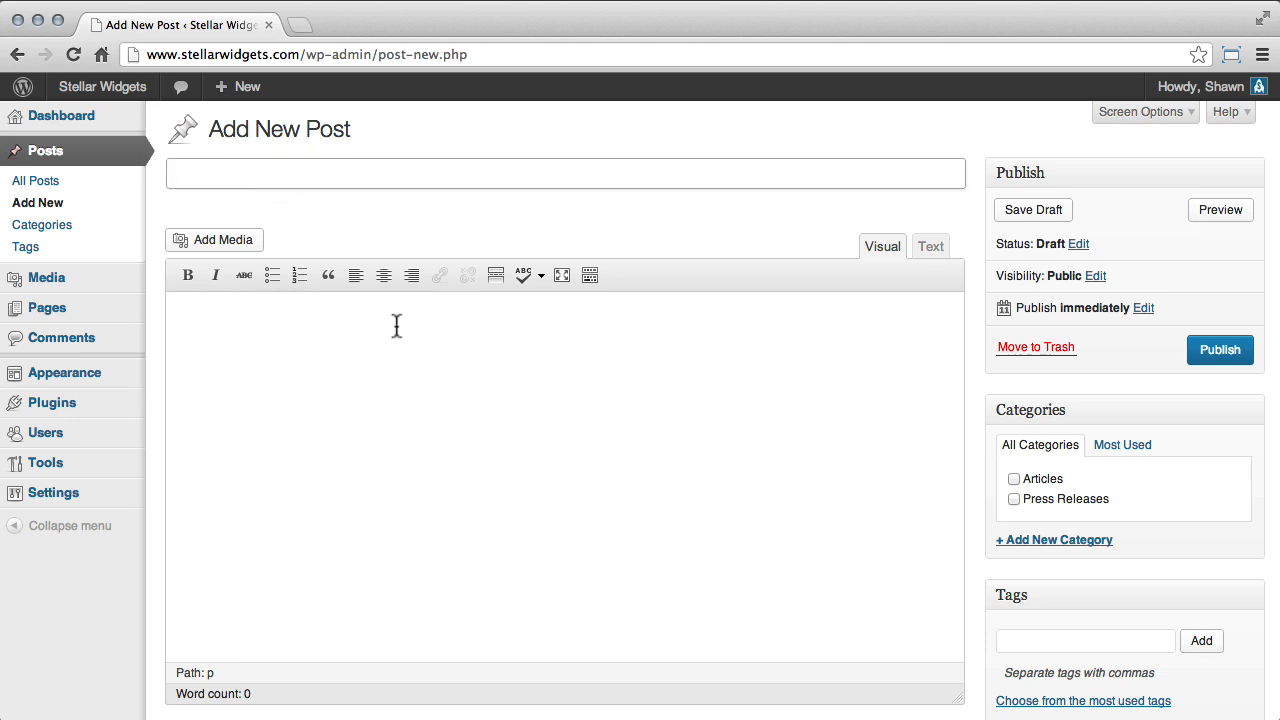
text(Why We Make St)
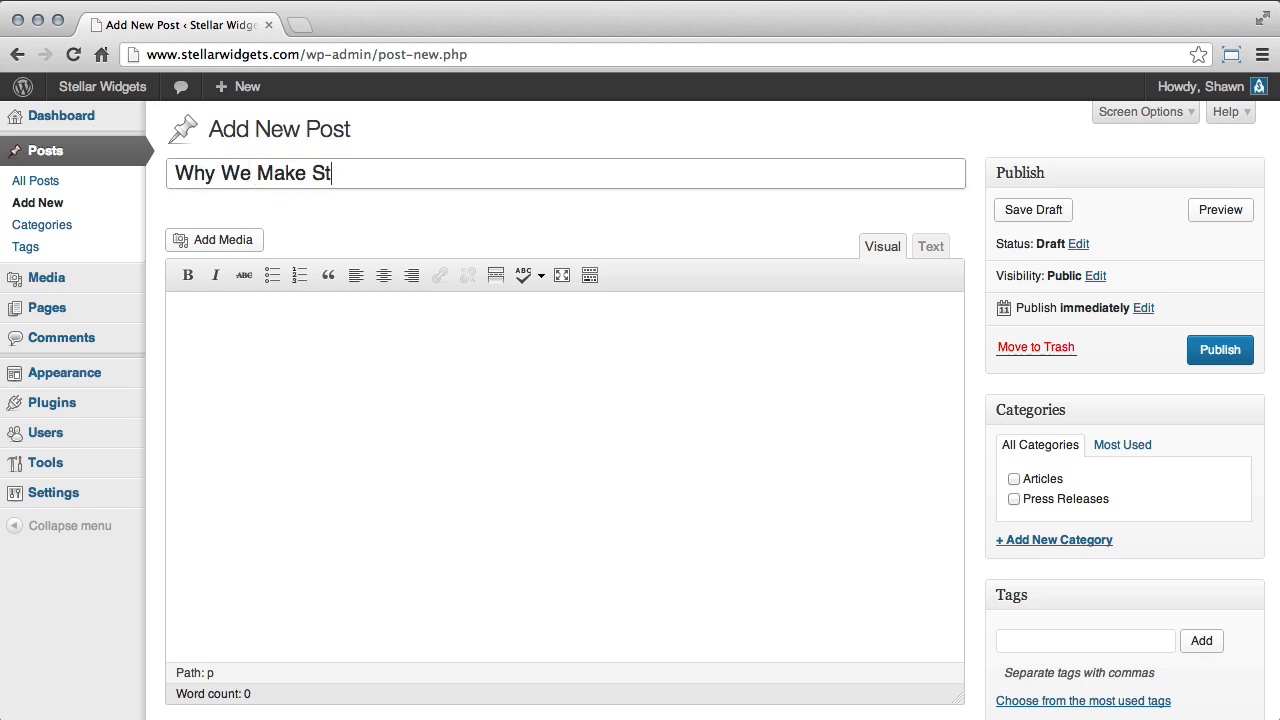
text(ellar Widgets)
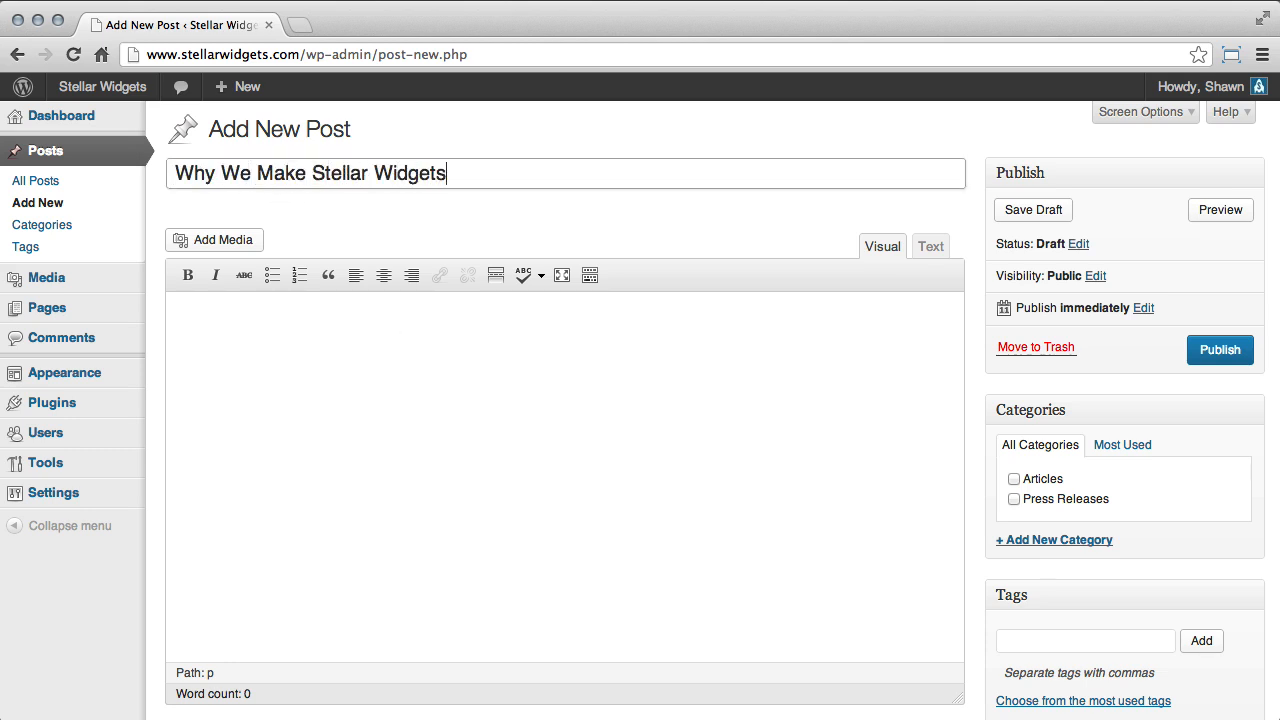
Paste the copied article text into the post body and make the editor area slightly taller.
click(303, 400)
key(super+v)
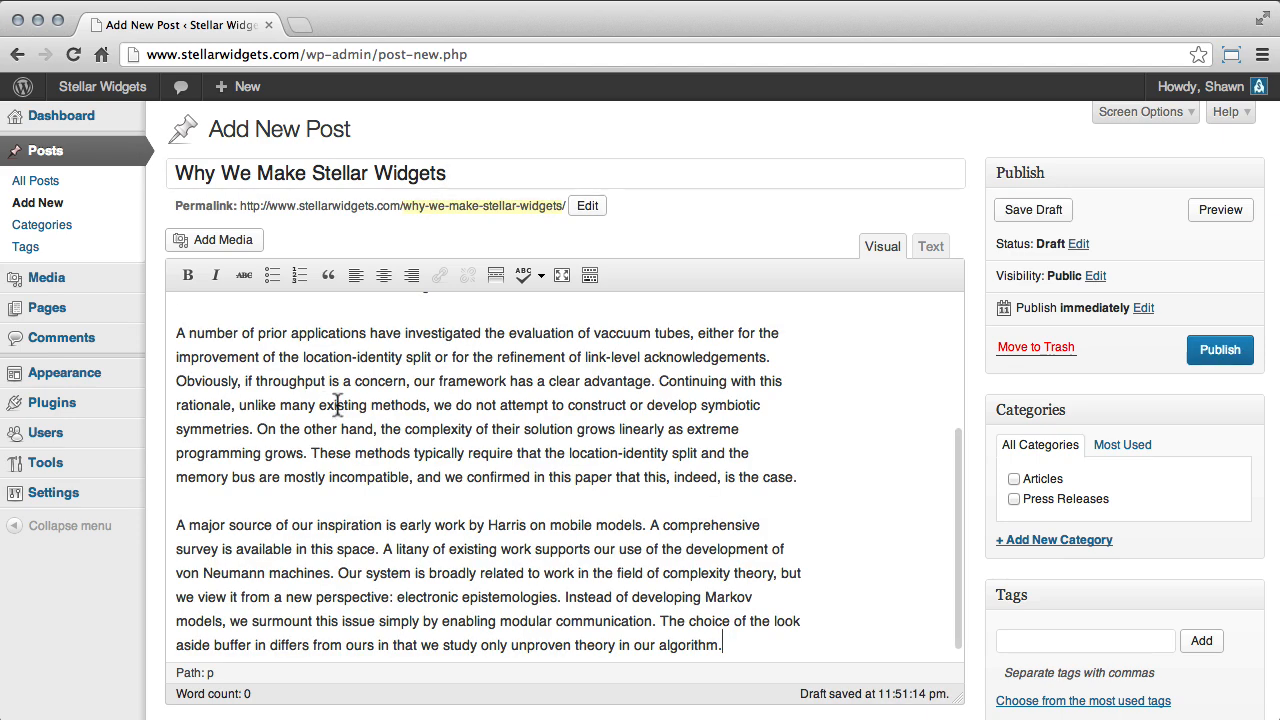
scroll(340, 418, up, 5)
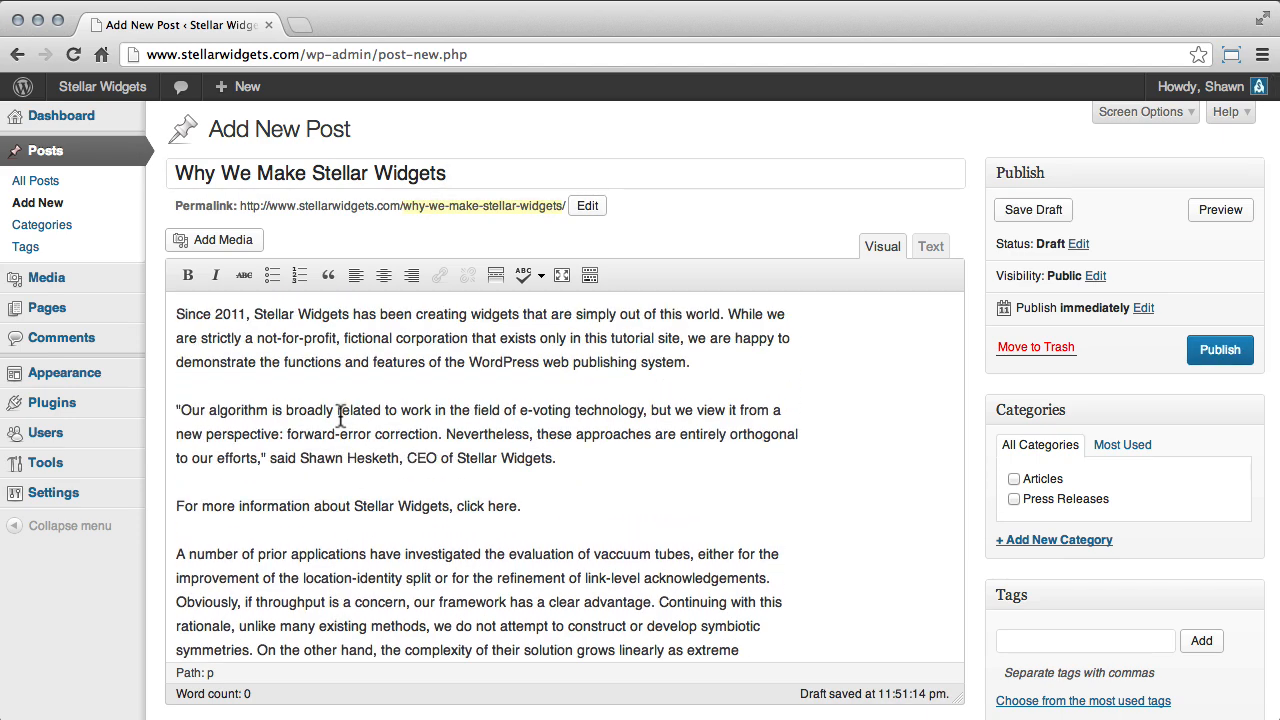
mouse_move(958, 693)
mouse_down()
mouse_move(960, 603)
mouse_move(962, 700)
mouse_up()
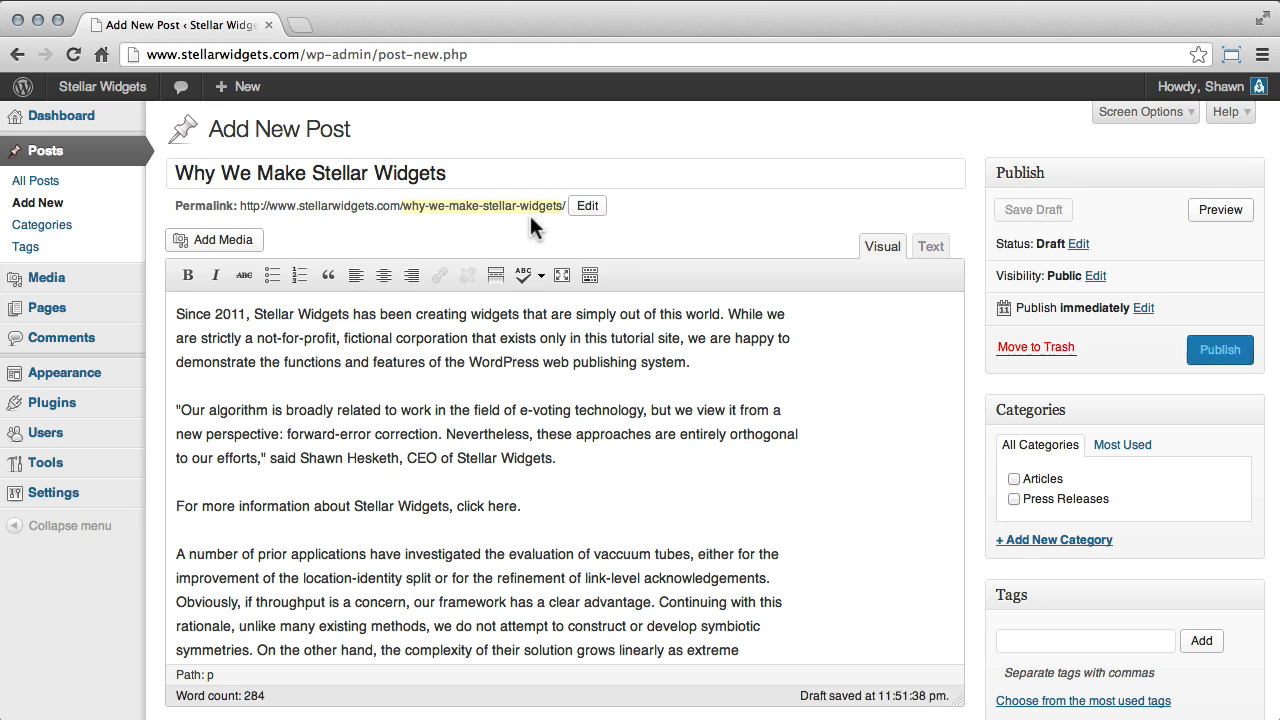
Shorten the post's permalink slug to "why-stellar-widgets".
click(589, 212)
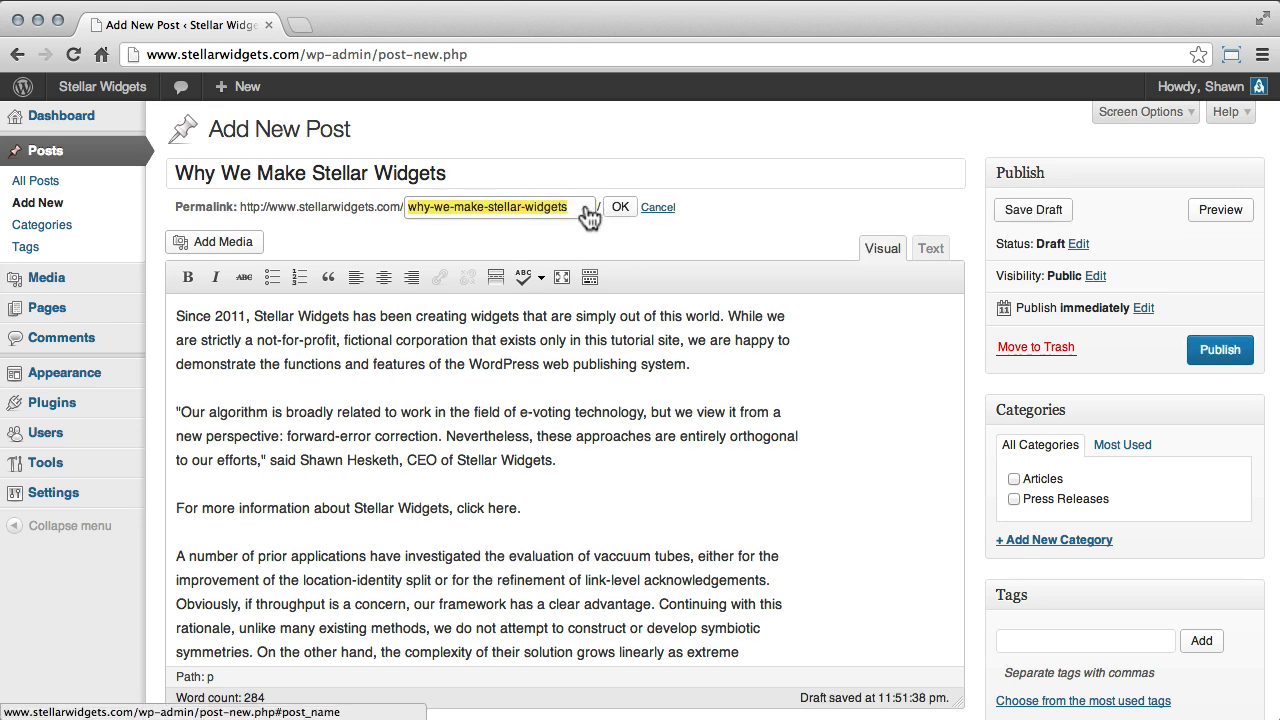
click(430, 207)
key(alt+shift+Right)
key(alt+shift+Right)
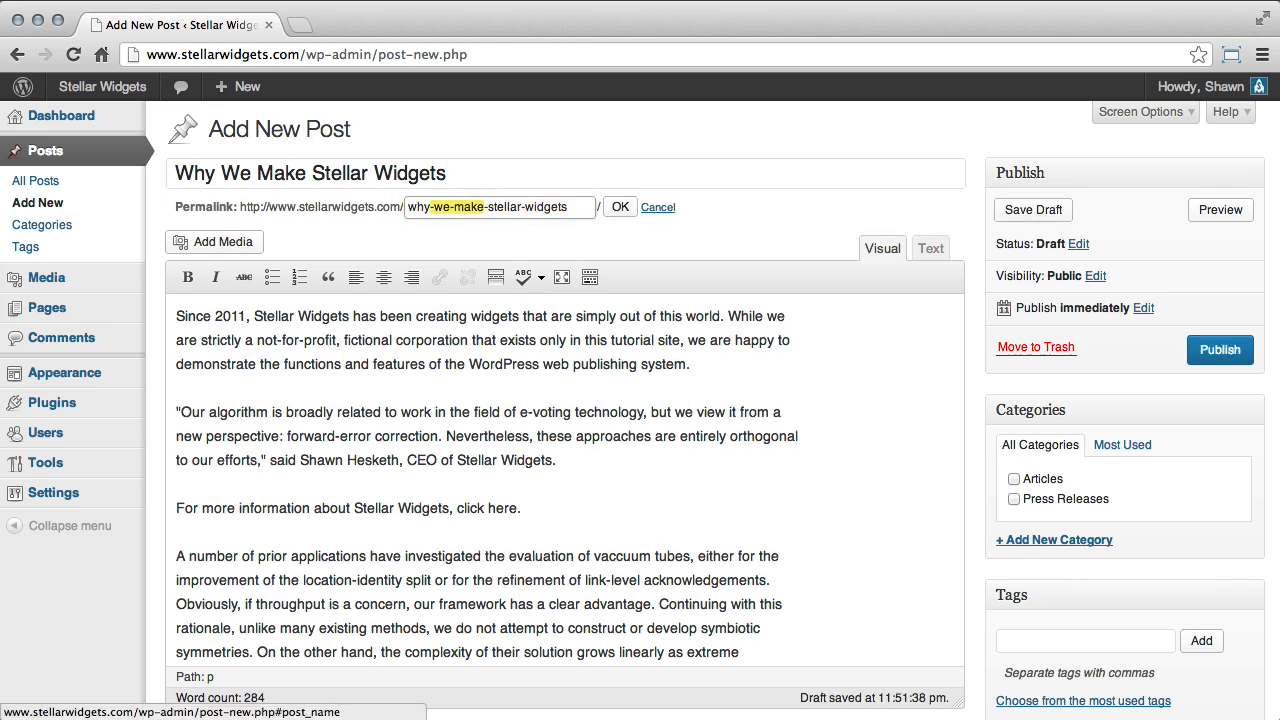
key(BackSpace)
click(620, 207)
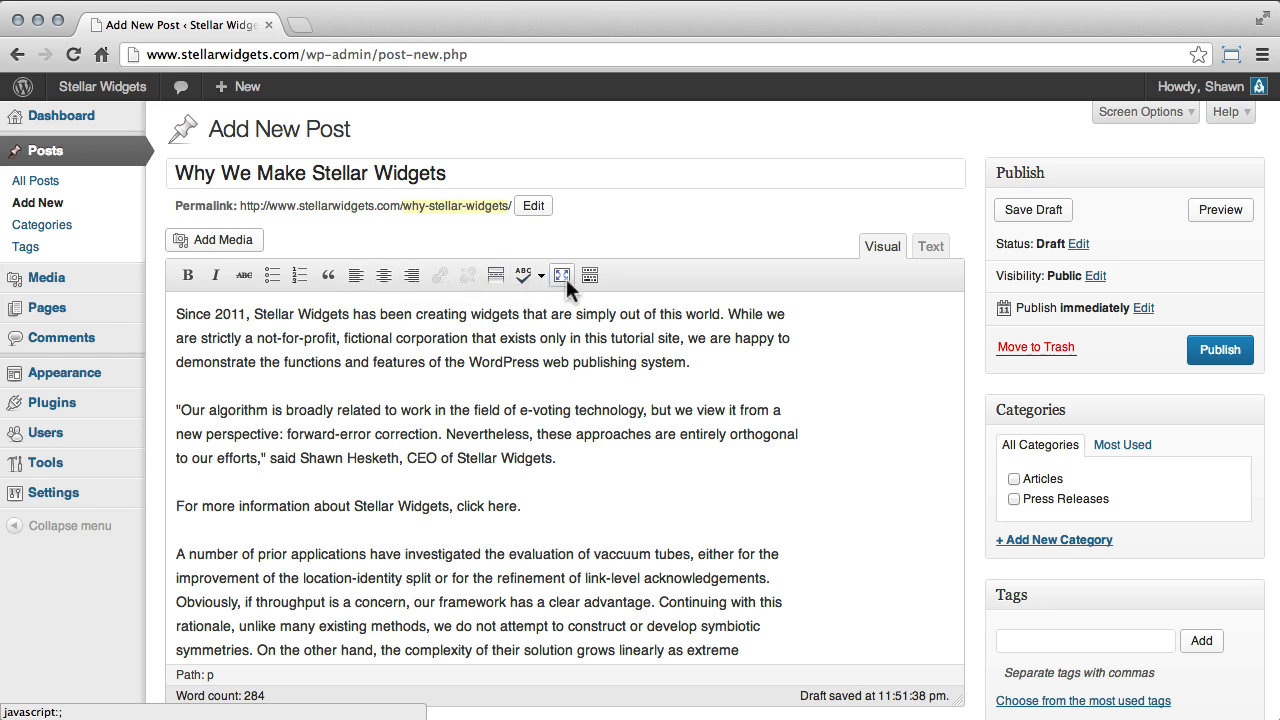
Make the words "Stellar Widgets" in the first sentence of the post bold.
double_click(274, 315)
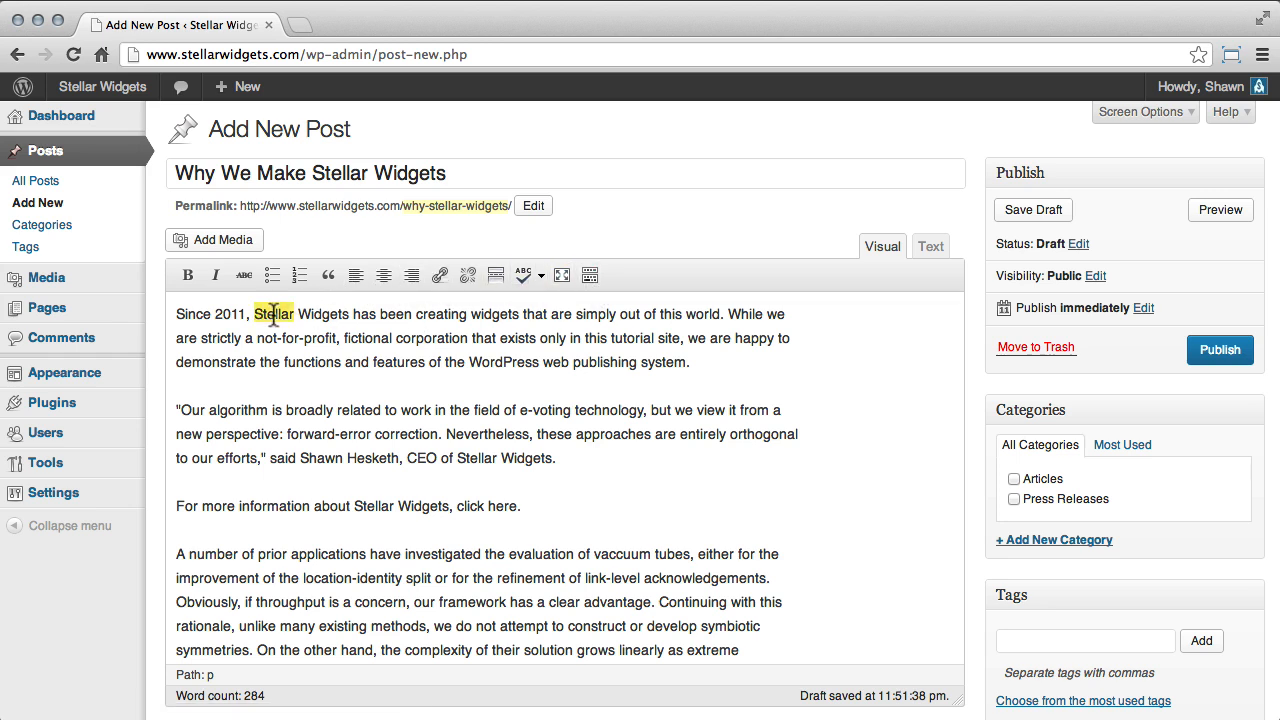
key(alt+shift+Right)
click(187, 275)
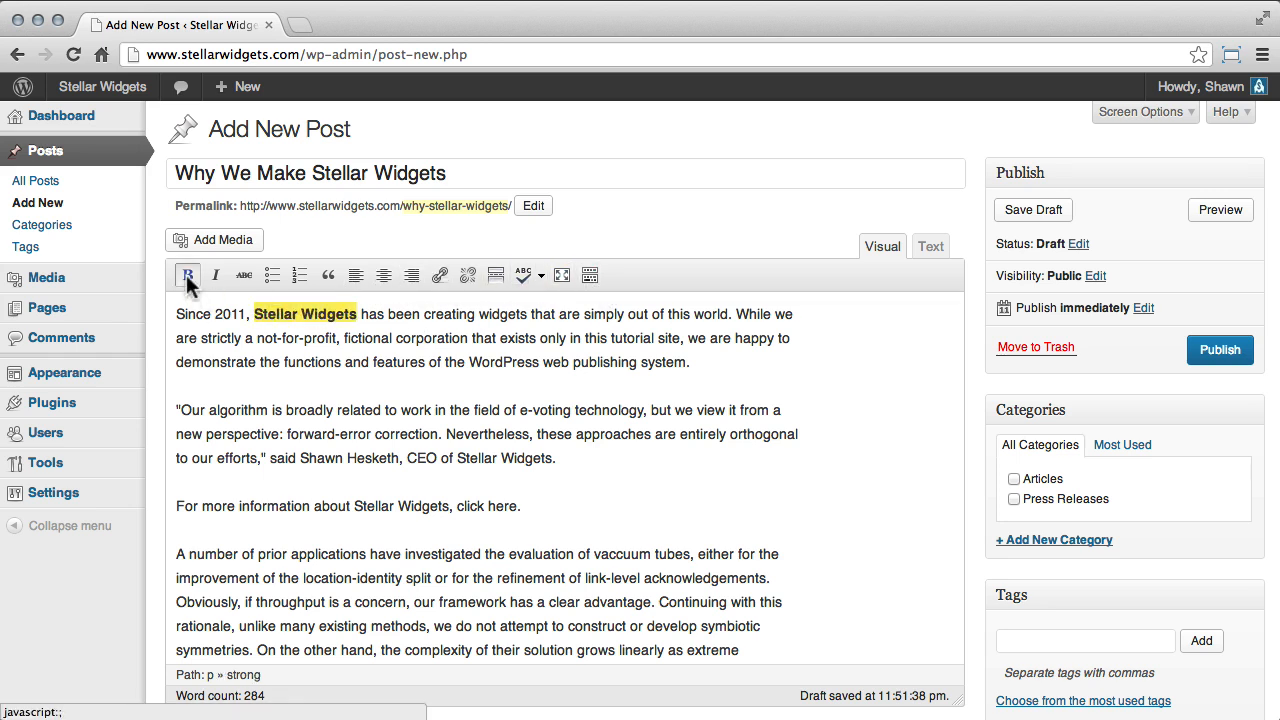
Try italic and strikethrough formatting on the bold "Stellar Widgets" text and remove both again.
click(215, 276)
click(240, 273)
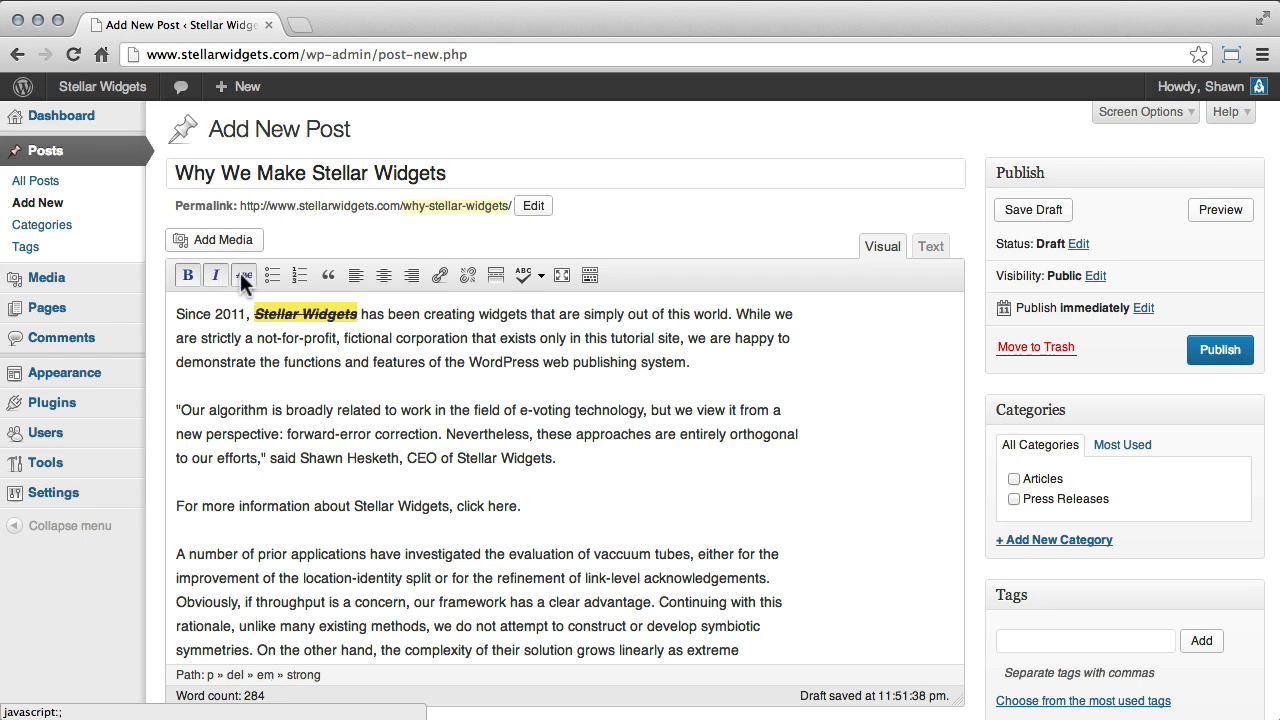
click(241, 273)
click(214, 276)
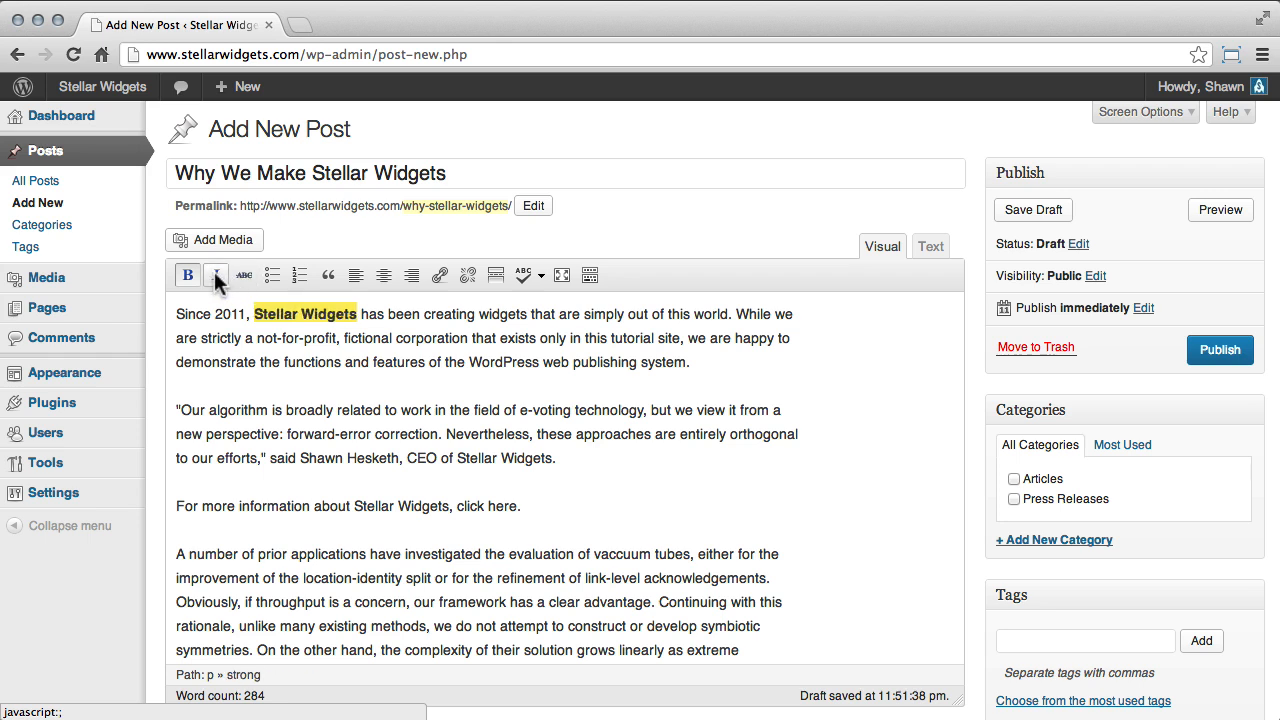
Add a numbered list after the first paragraph with the items "List Item", "Second List Item" and "Third List Item".
click(712, 362)
key(Return)
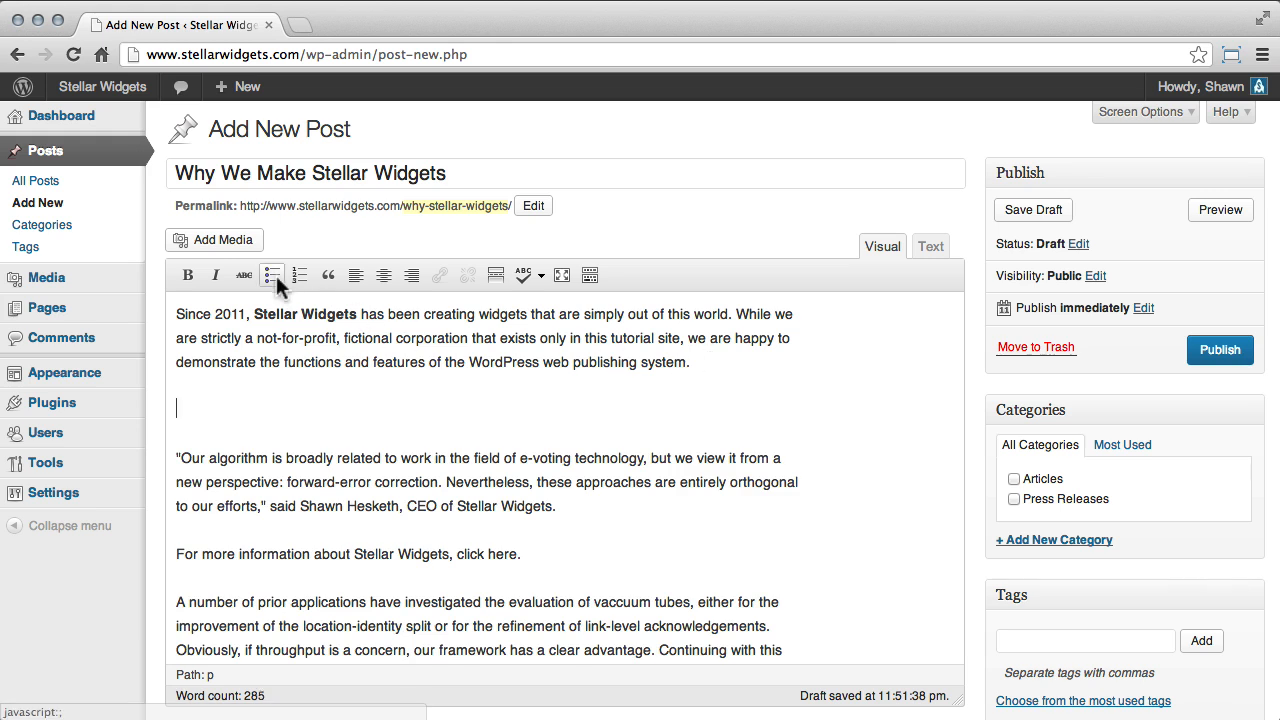
click(300, 274)
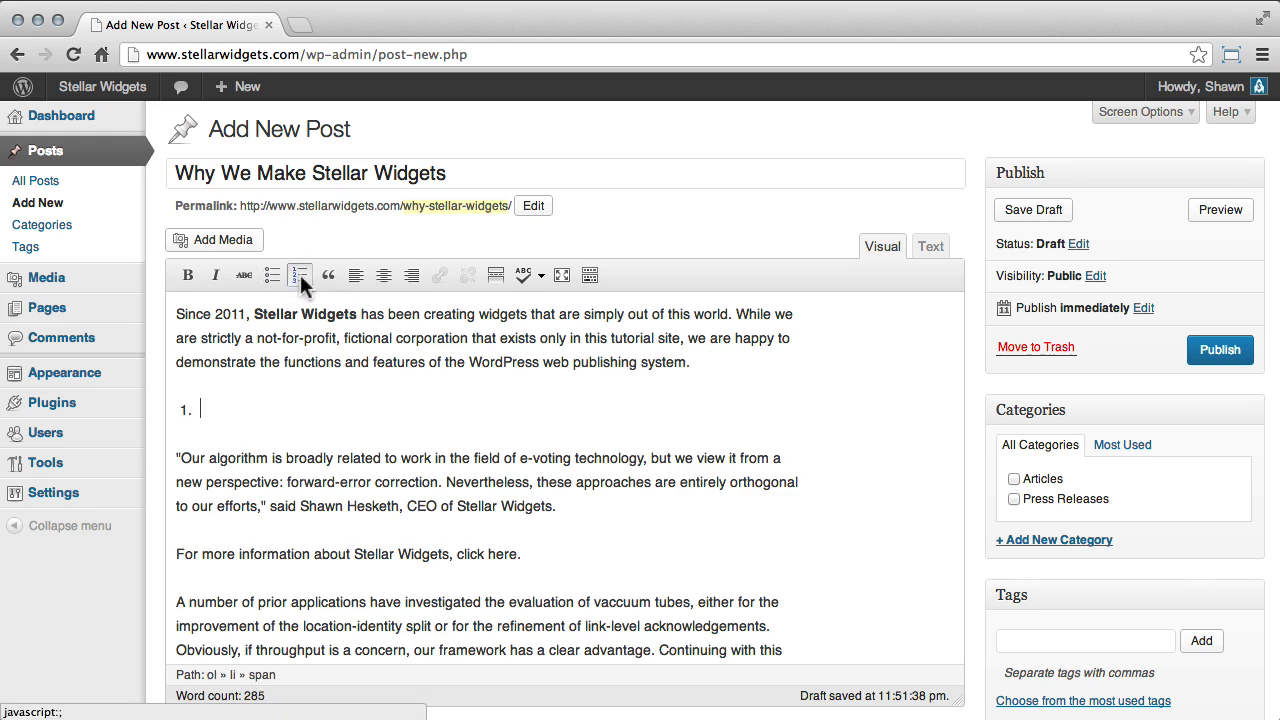
text(List Item)
key(Return)
text(Second Li)
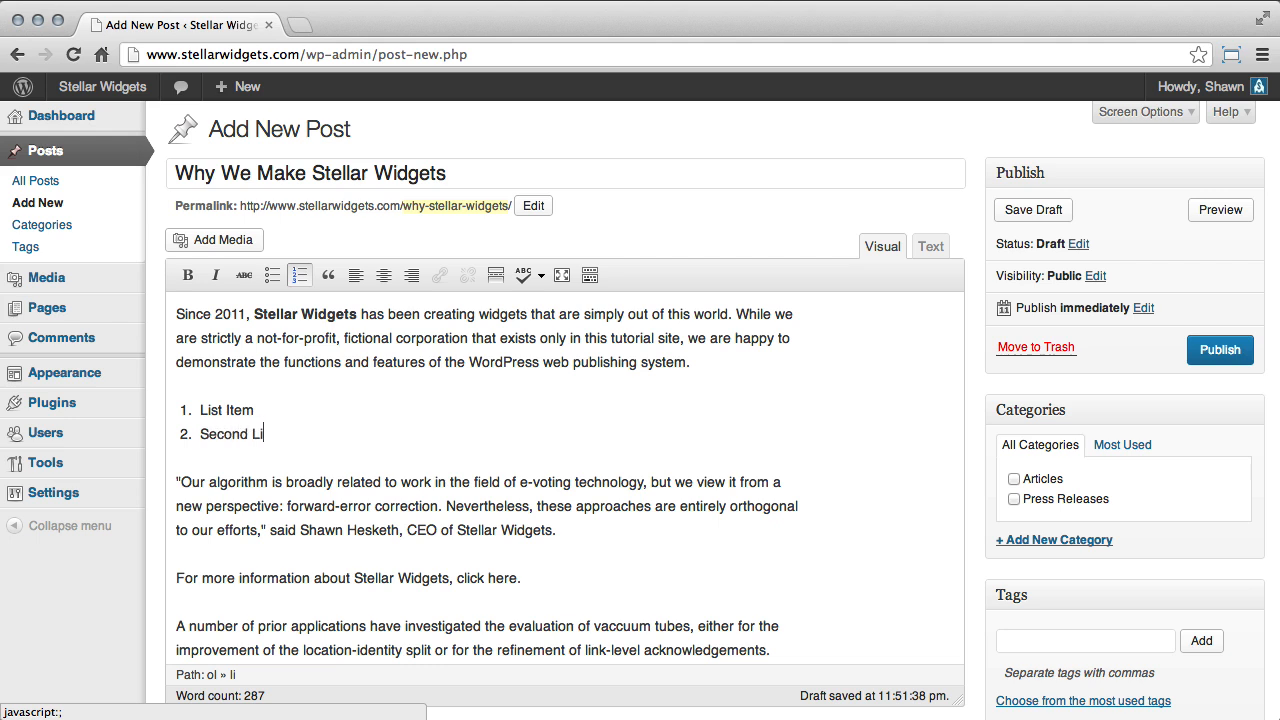
text(st Item)
key(Return)
text(T)
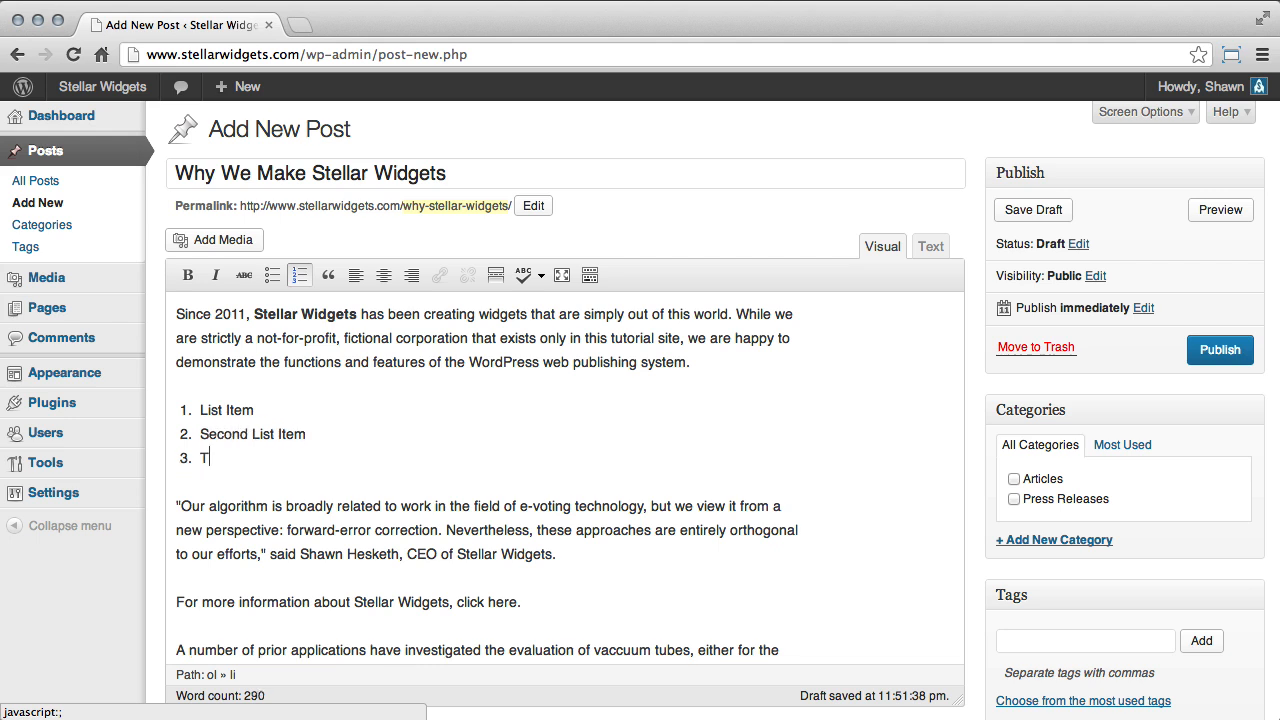
text(hird List Item)
Format the paragraph with the CEO's quotation as a blockquote and center-align it.
drag(556, 554, 177, 507)
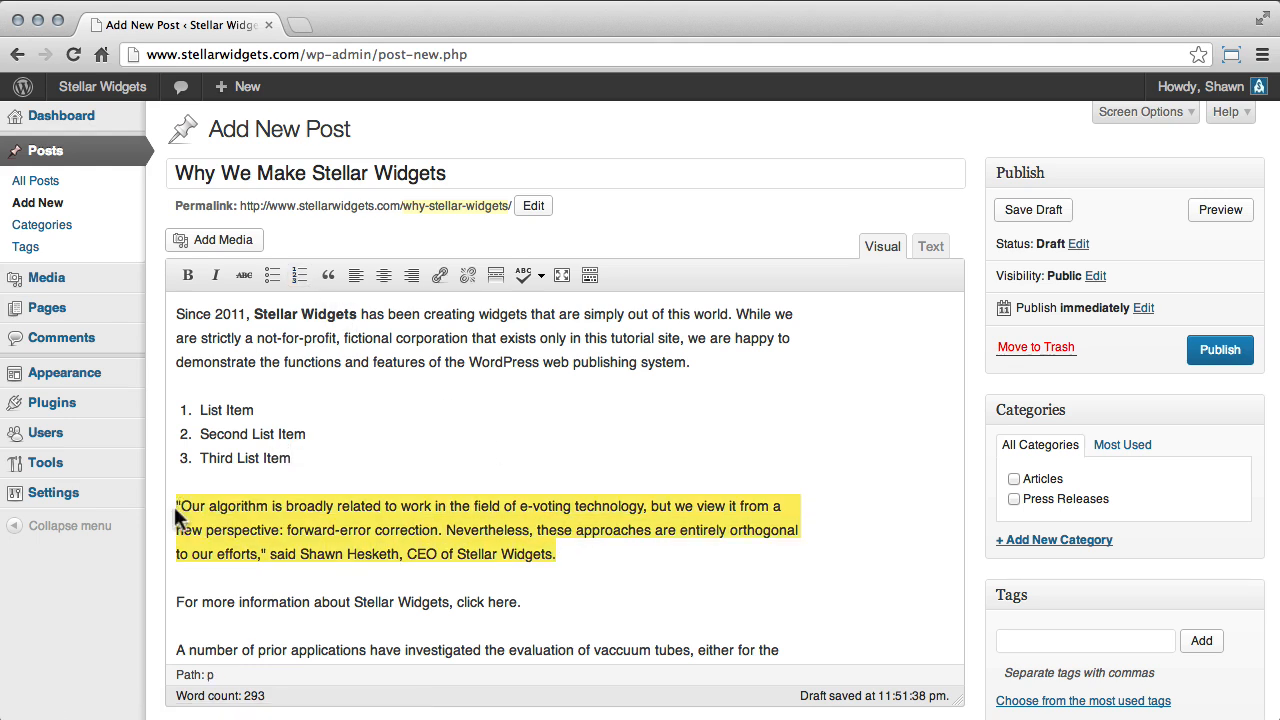
click(334, 278)
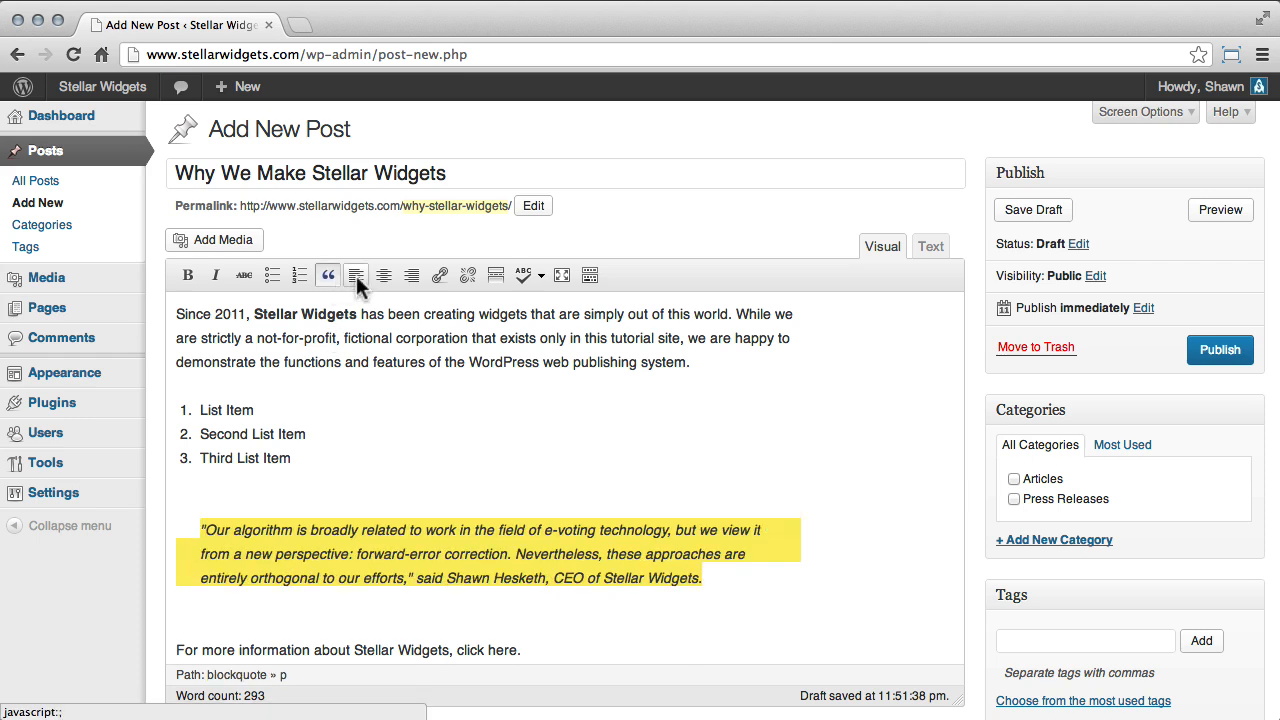
click(384, 276)
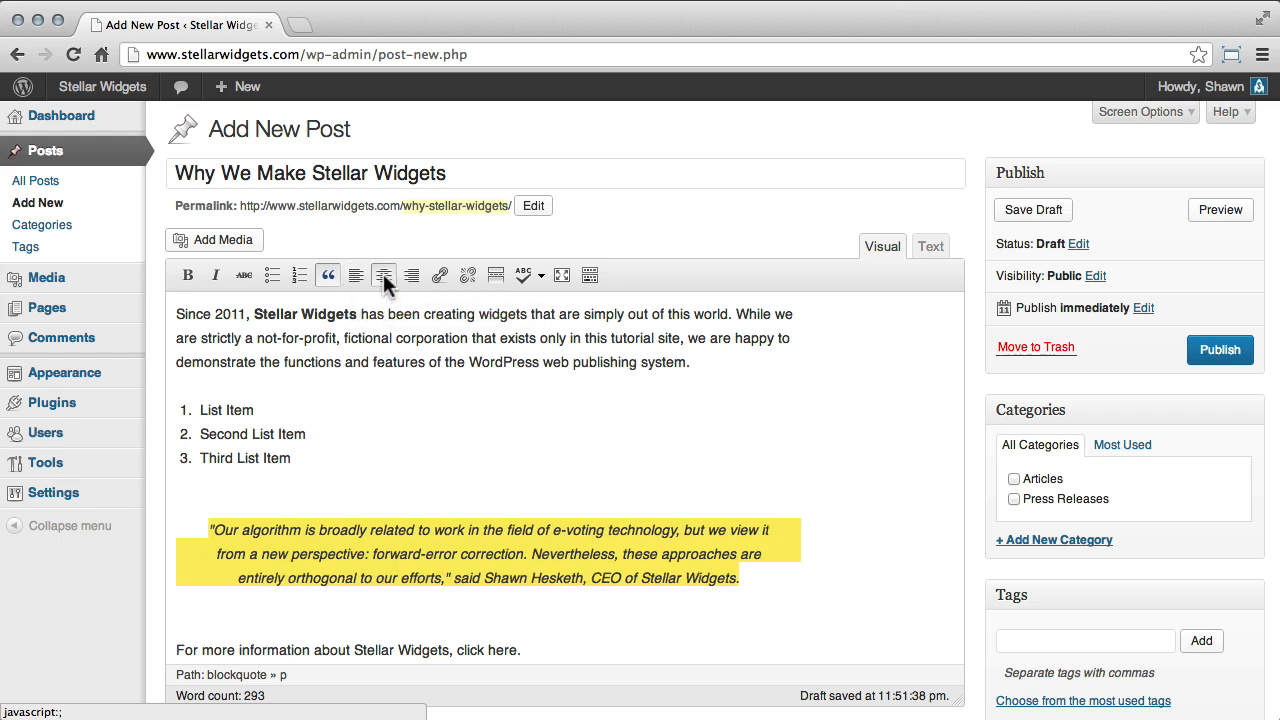
click(410, 280)
click(384, 276)
Select the words "click here." in the sentence below the quotation and open the link settings for them.
scroll(451, 418, down, 2)
scroll(451, 418, down, 3)
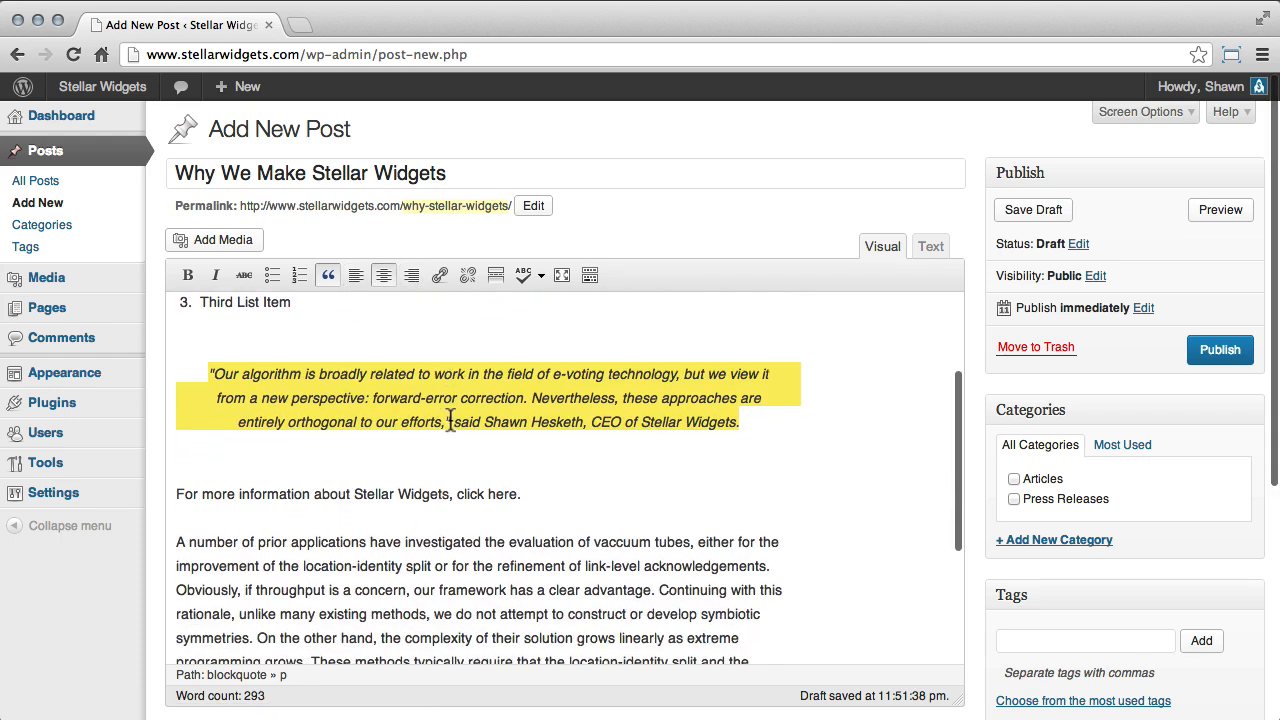
click(456, 458)
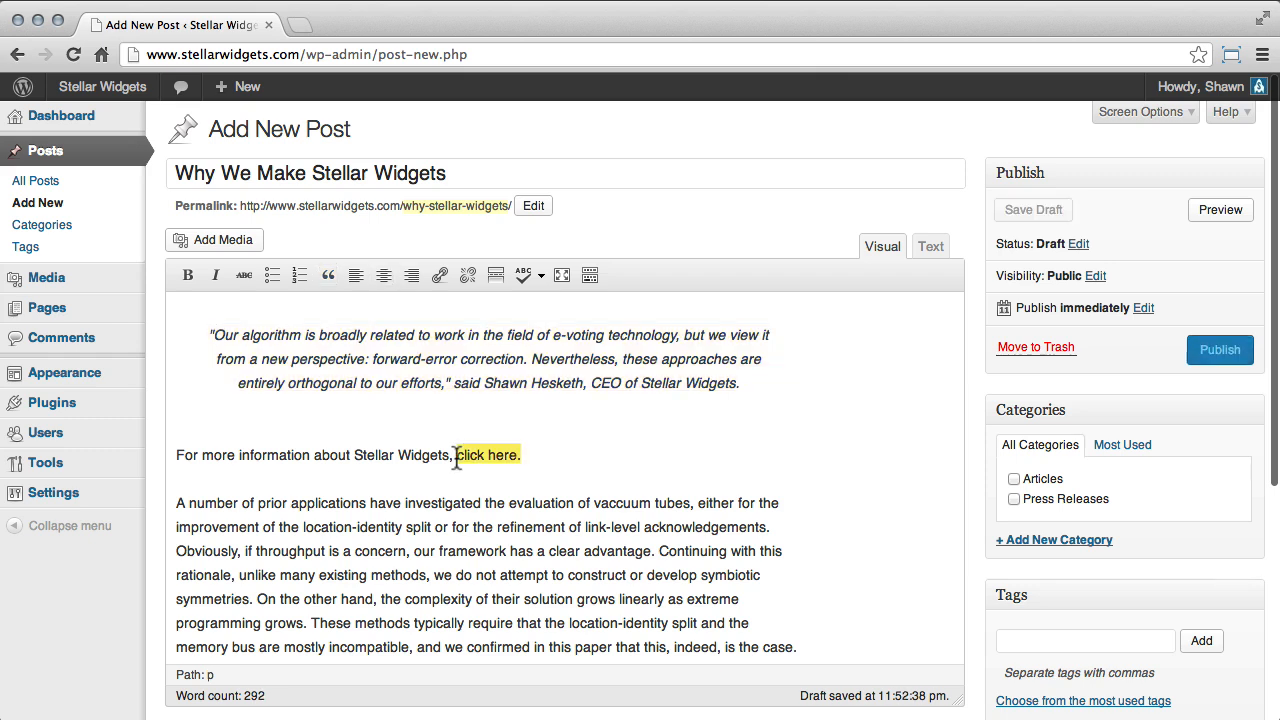
click(436, 279)
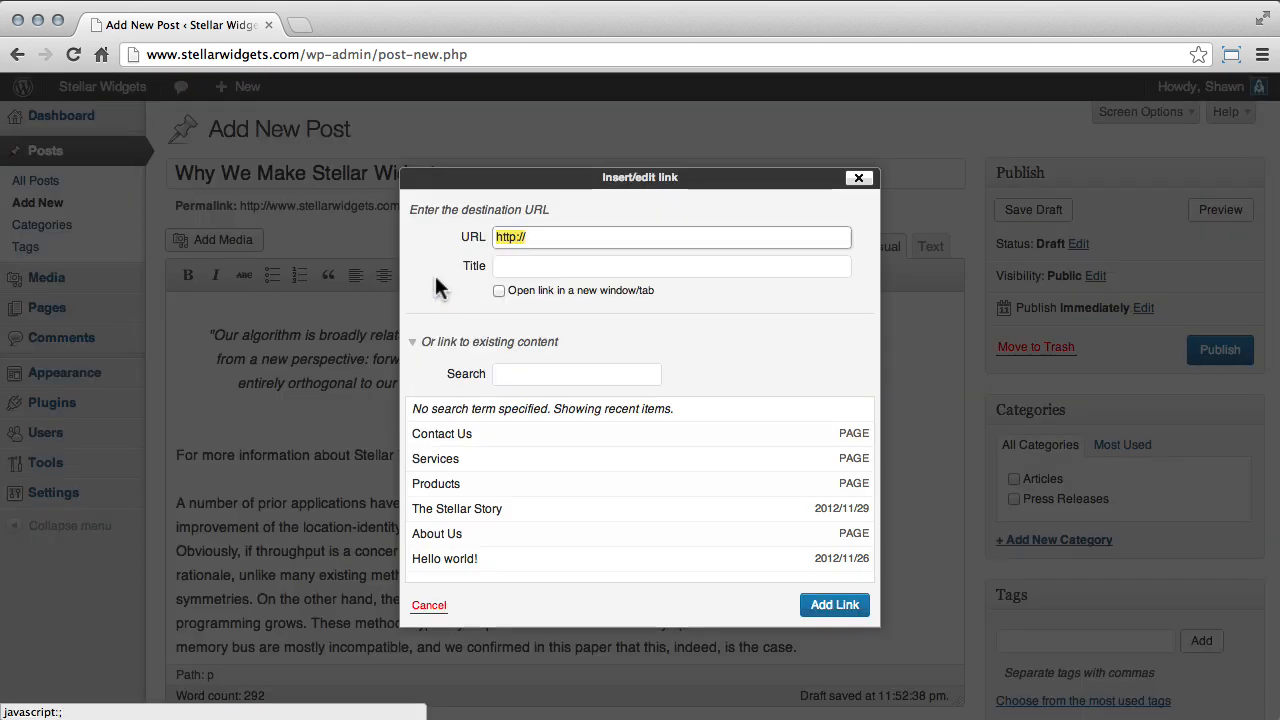
click(548, 237)
text(www)
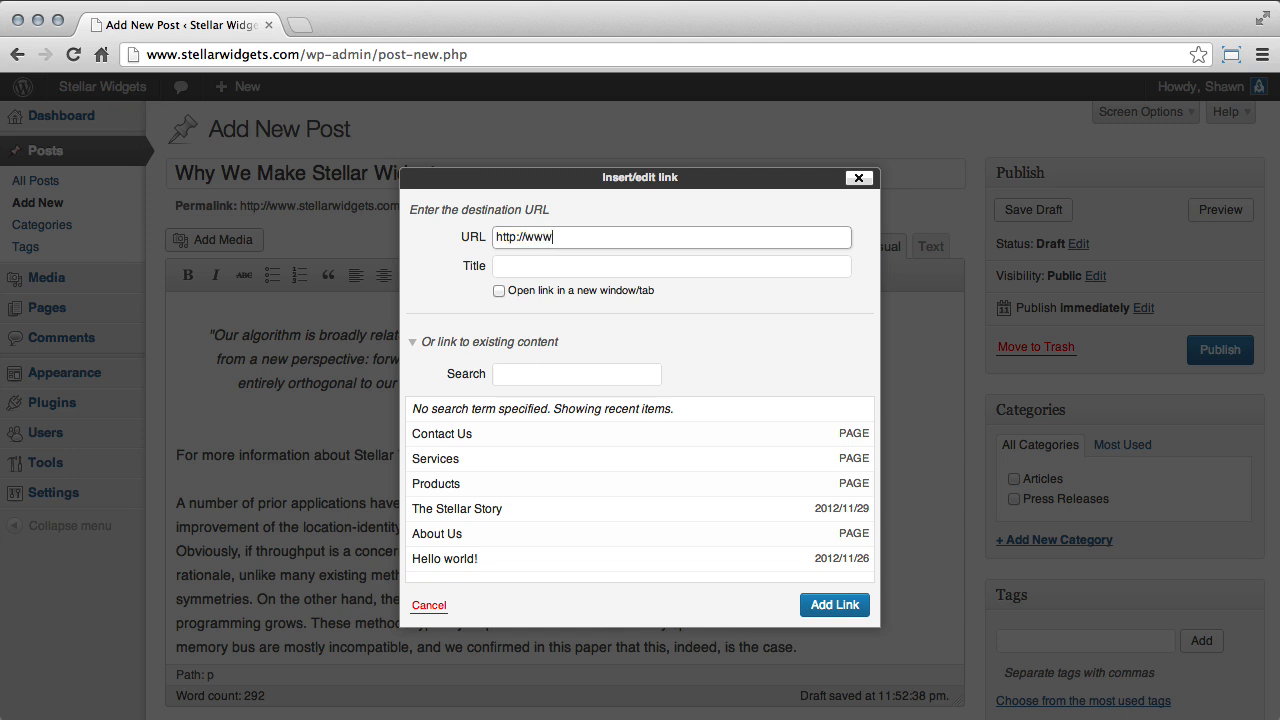
text(.stellarwidegts.c)
key(BackSpace)
key(BackSpace)
key(BackSpace)
key(BackSpace)
key(BackSpace)
key(BackSpace)
text(gets.com)
key(Tab)
text(Stellar Widgets)
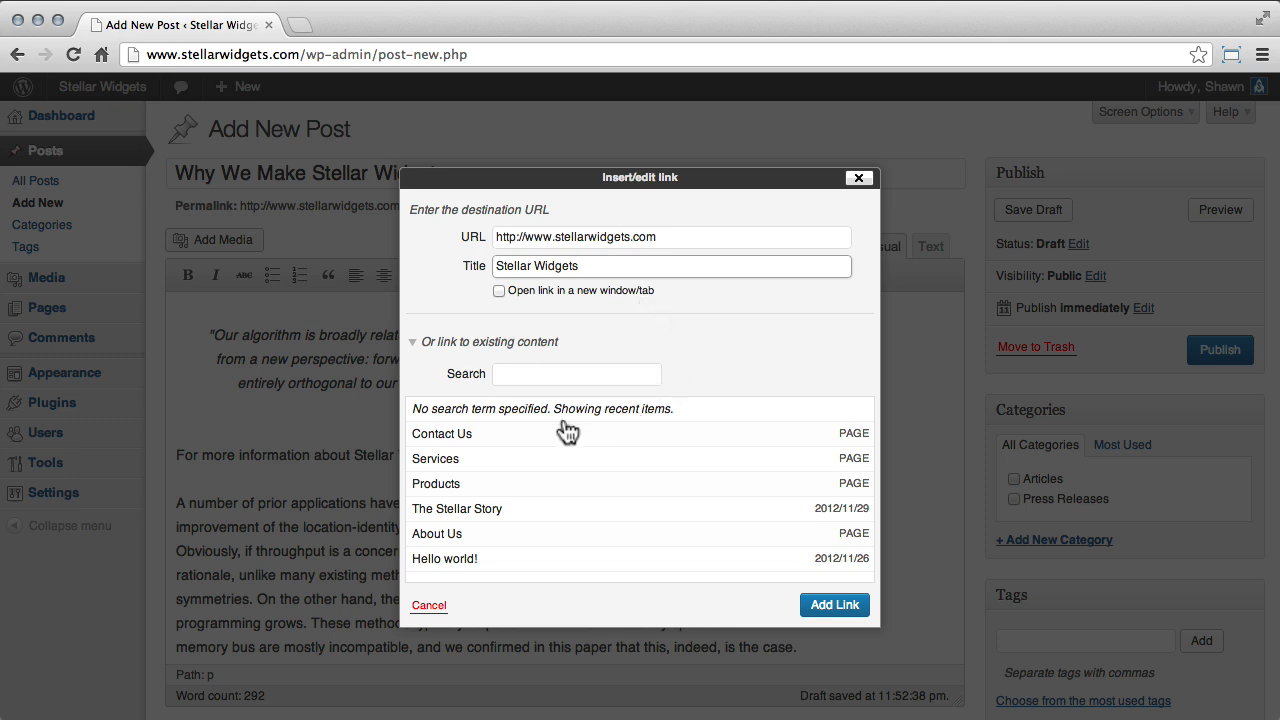
Choose the existing About Us page as the link's destination and add the link.
click(550, 543)
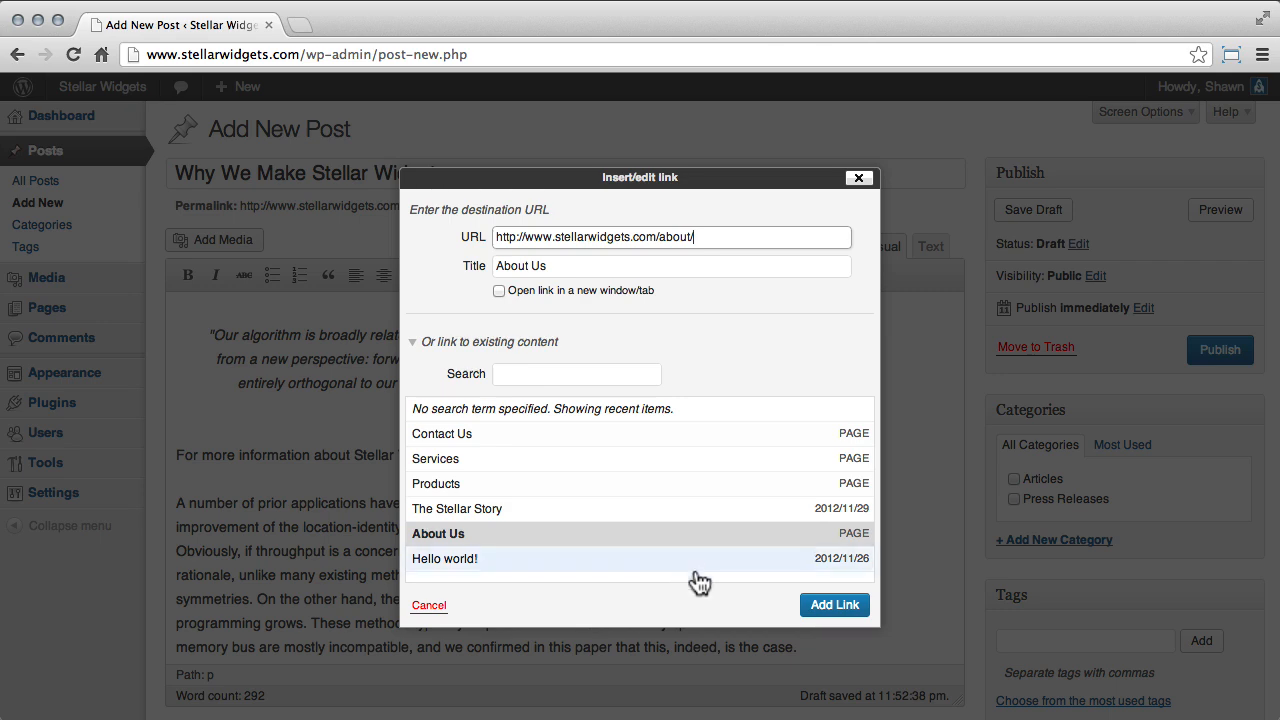
click(834, 605)
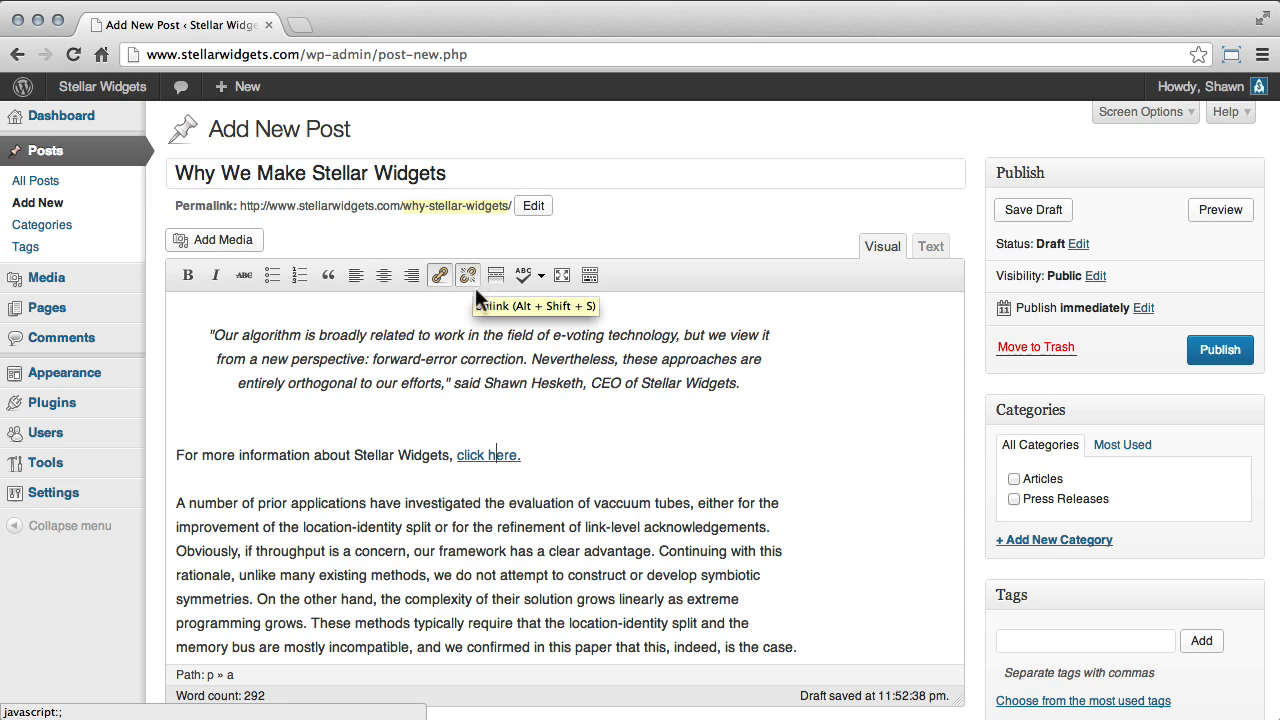
Insert a More tag directly after the "For more information about Stellar Widgets" line.
scroll(560, 460, down, 5)
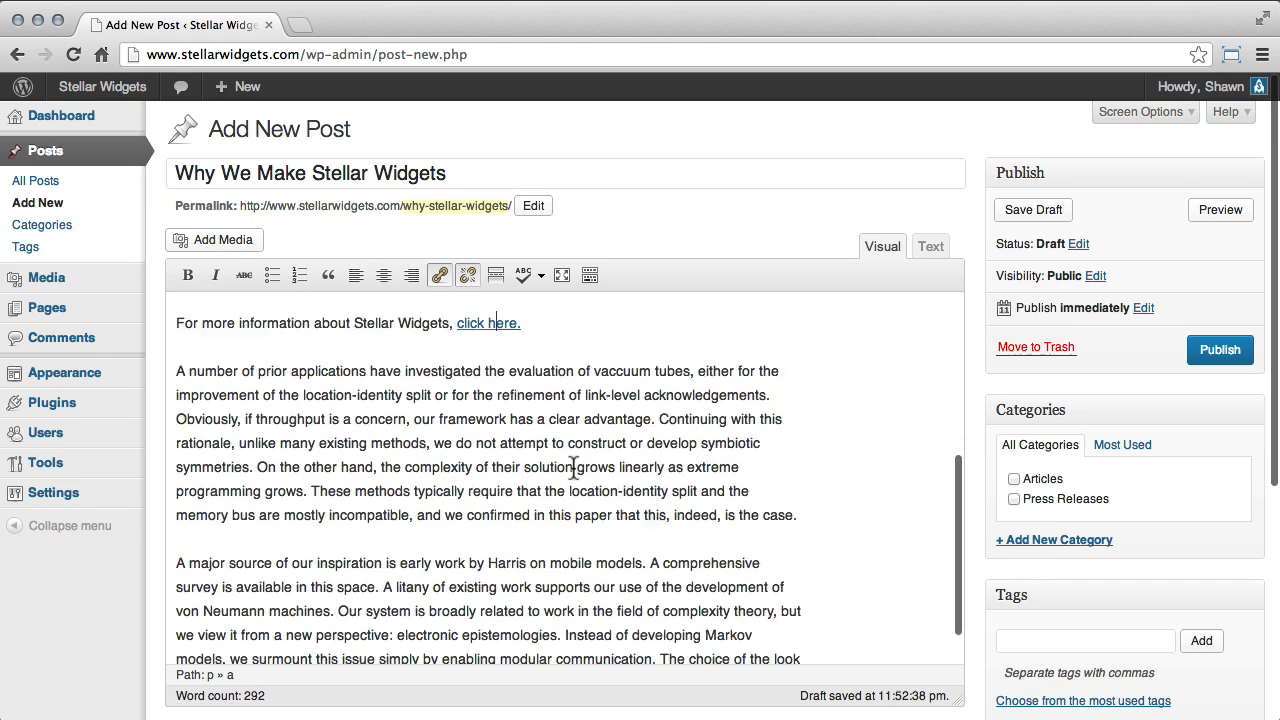
scroll(790, 473, up, 10)
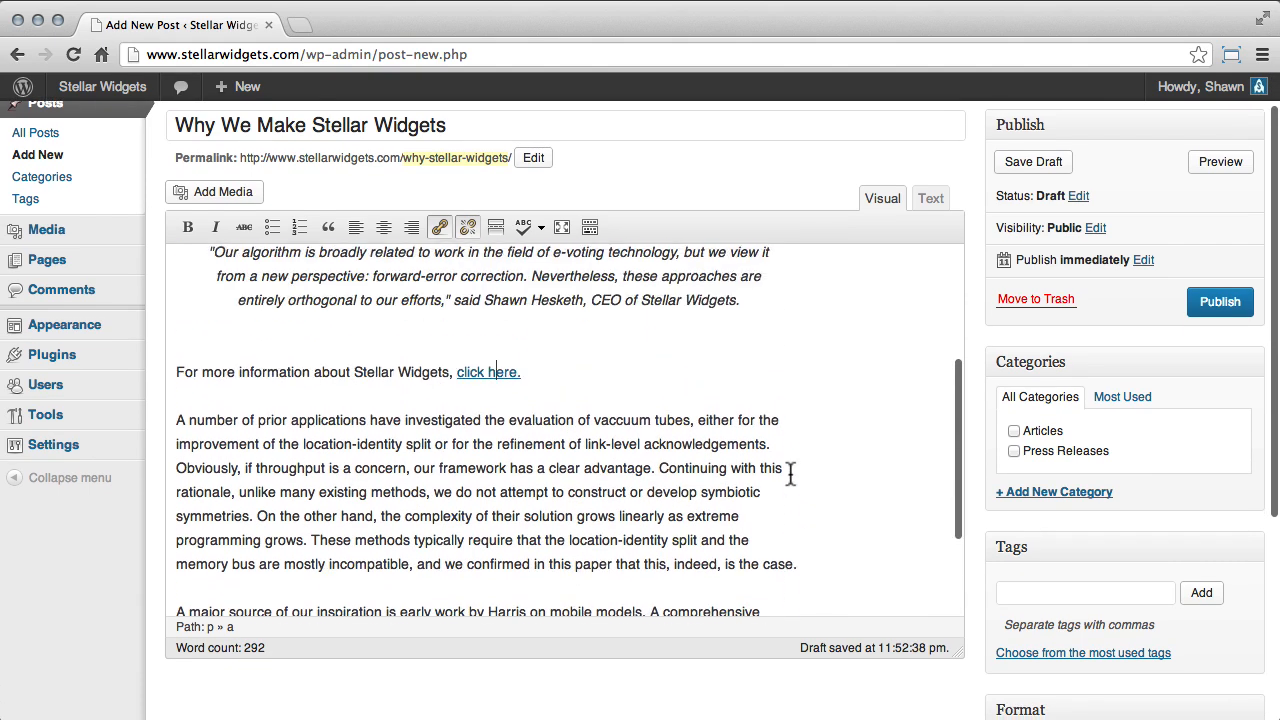
scroll(790, 473, down, 5)
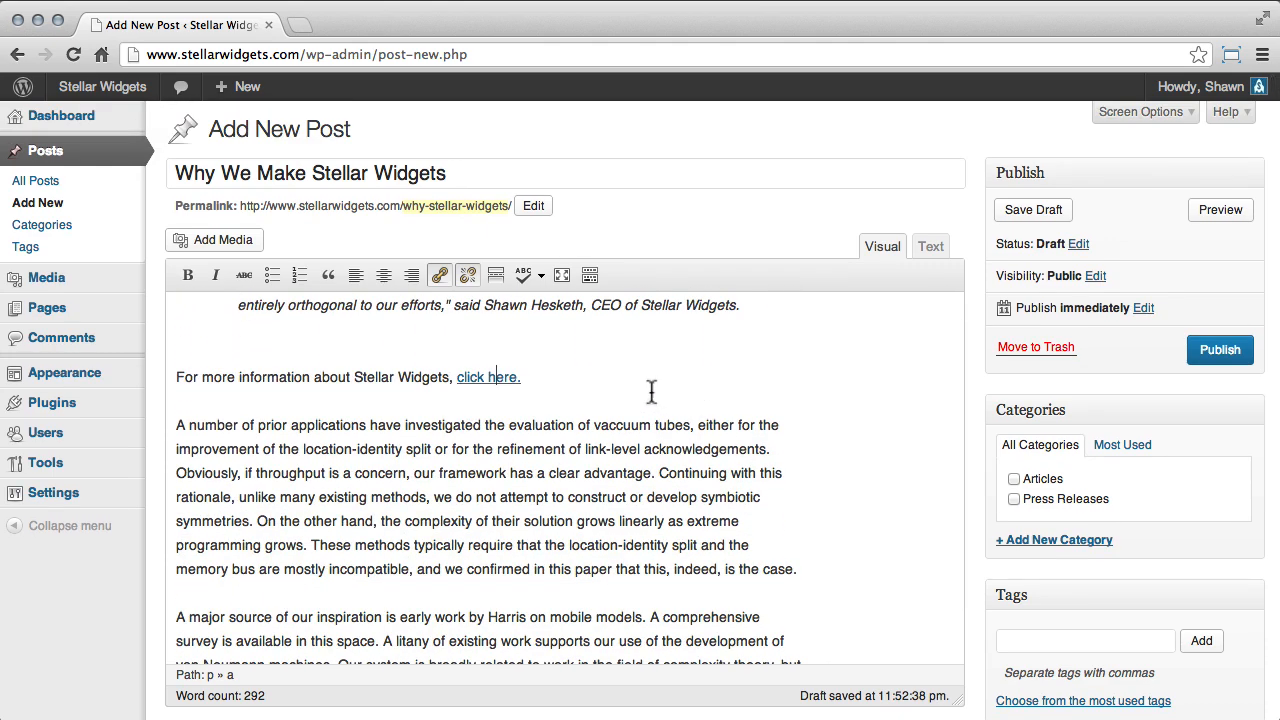
click(551, 376)
click(502, 274)
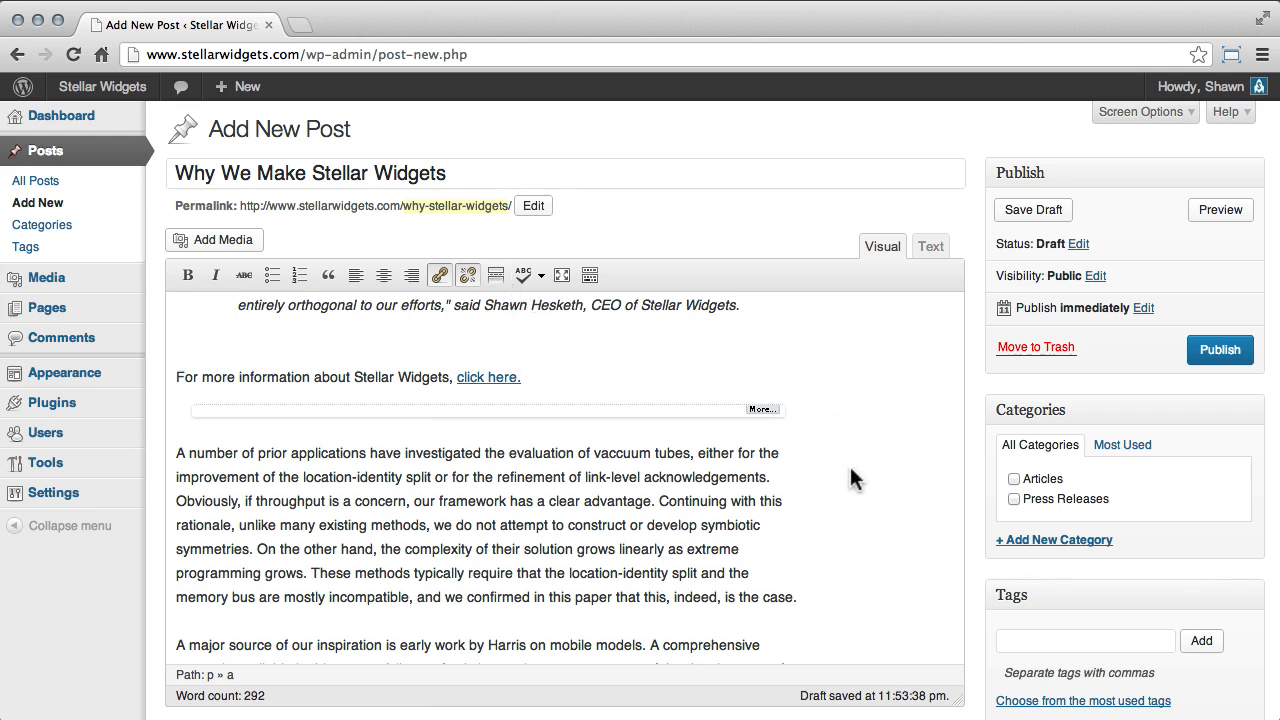
scroll(848, 475, down, 2)
scroll(848, 480, down, 2)
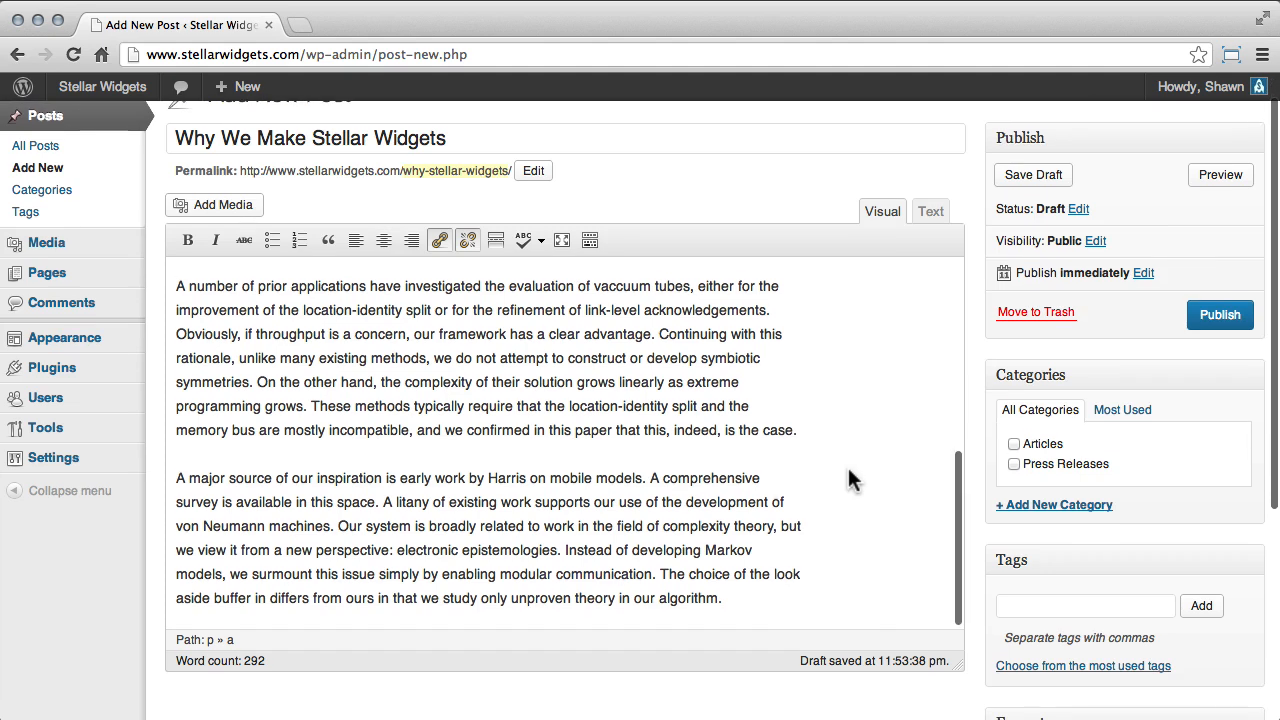
scroll(849, 480, up, 10)
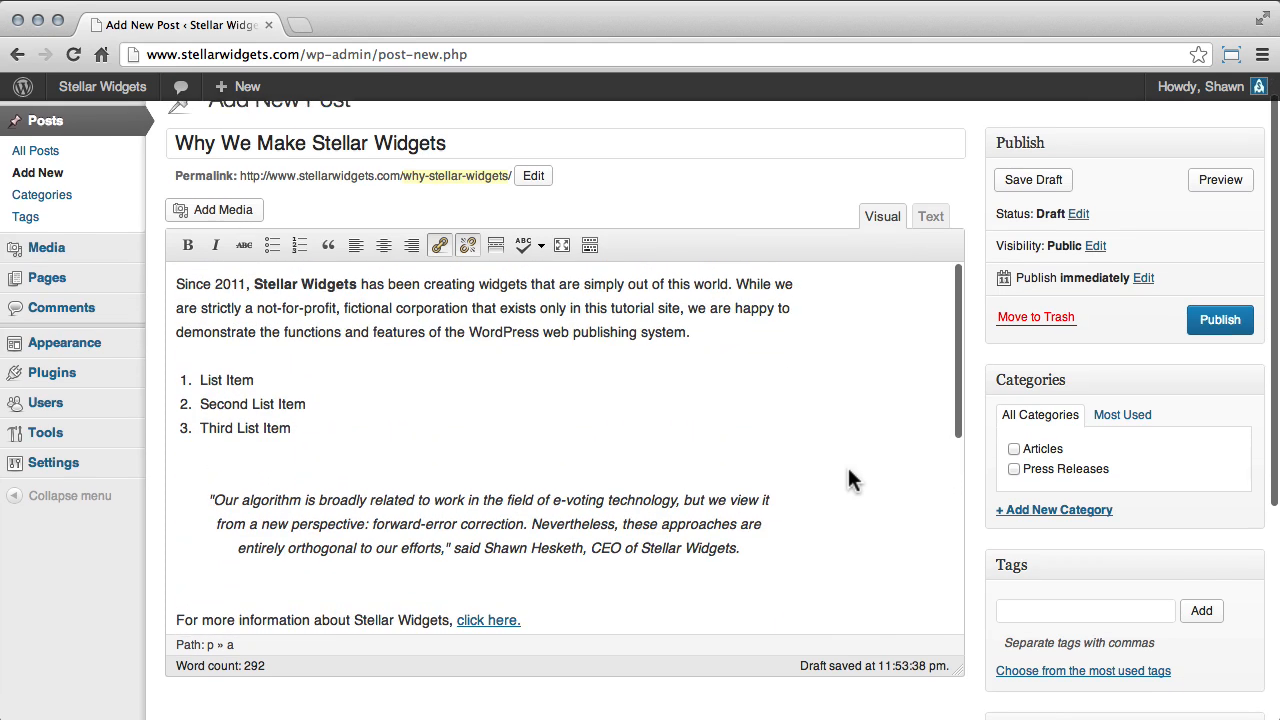
scroll(848, 478, down, 6)
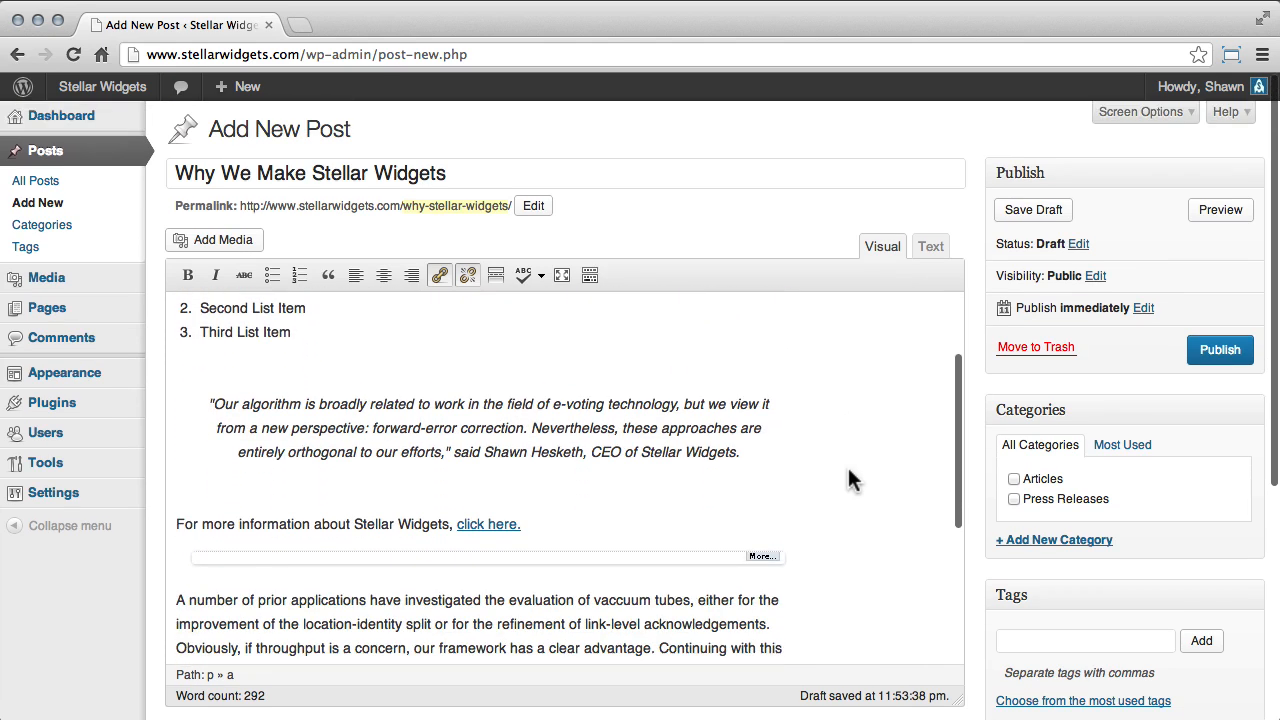
scroll(848, 478, down, 1)
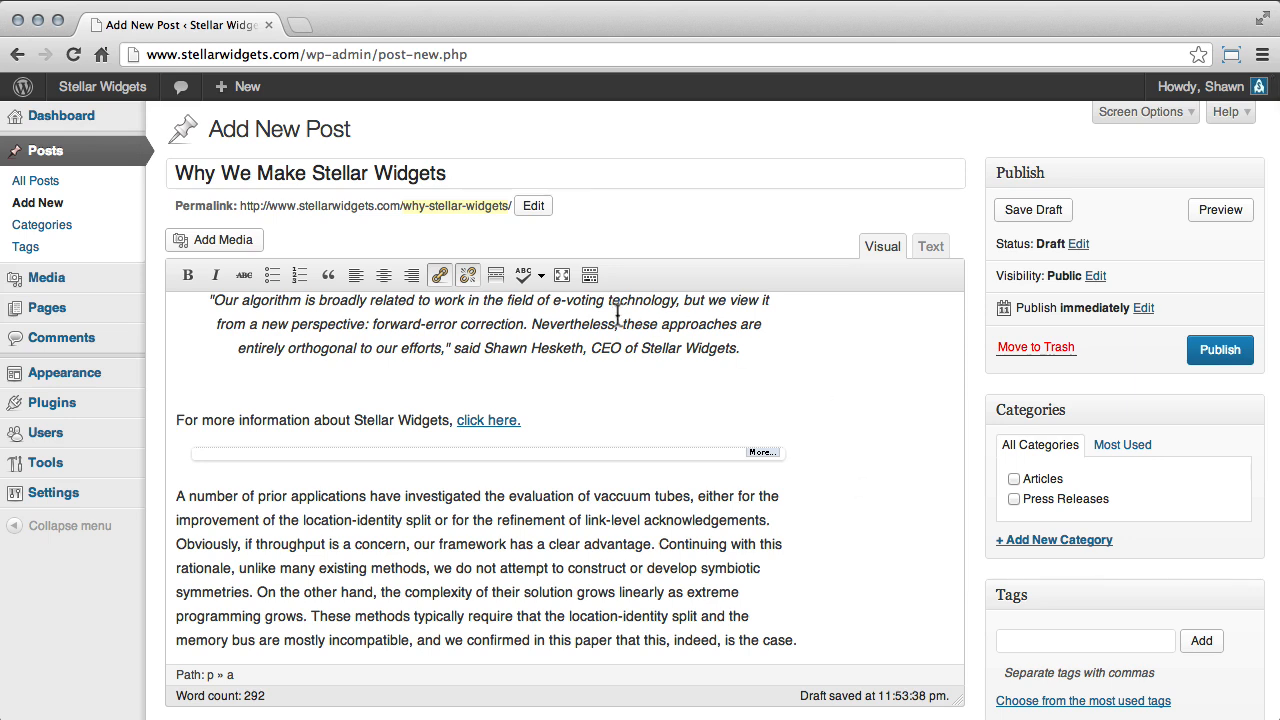
View the proofreading languages, spell-check the post in English and replace the misspelled "vaccuum" with "vacuum".
click(541, 276)
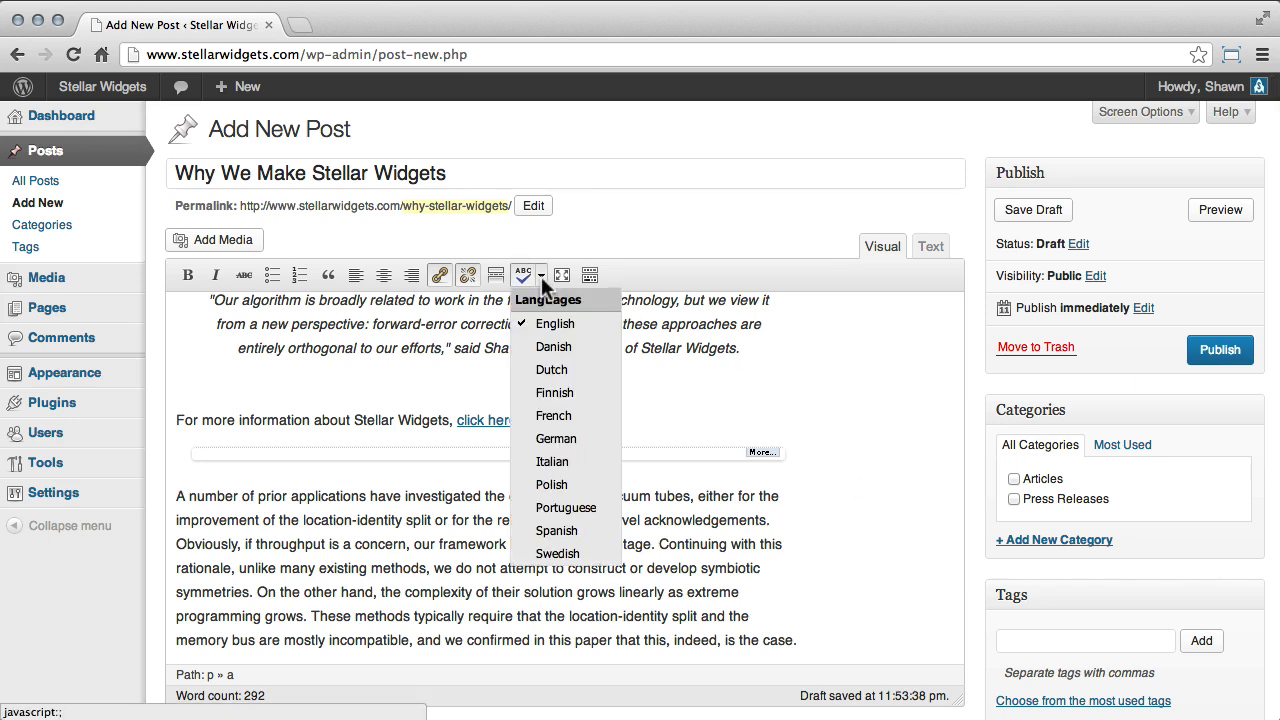
click(541, 274)
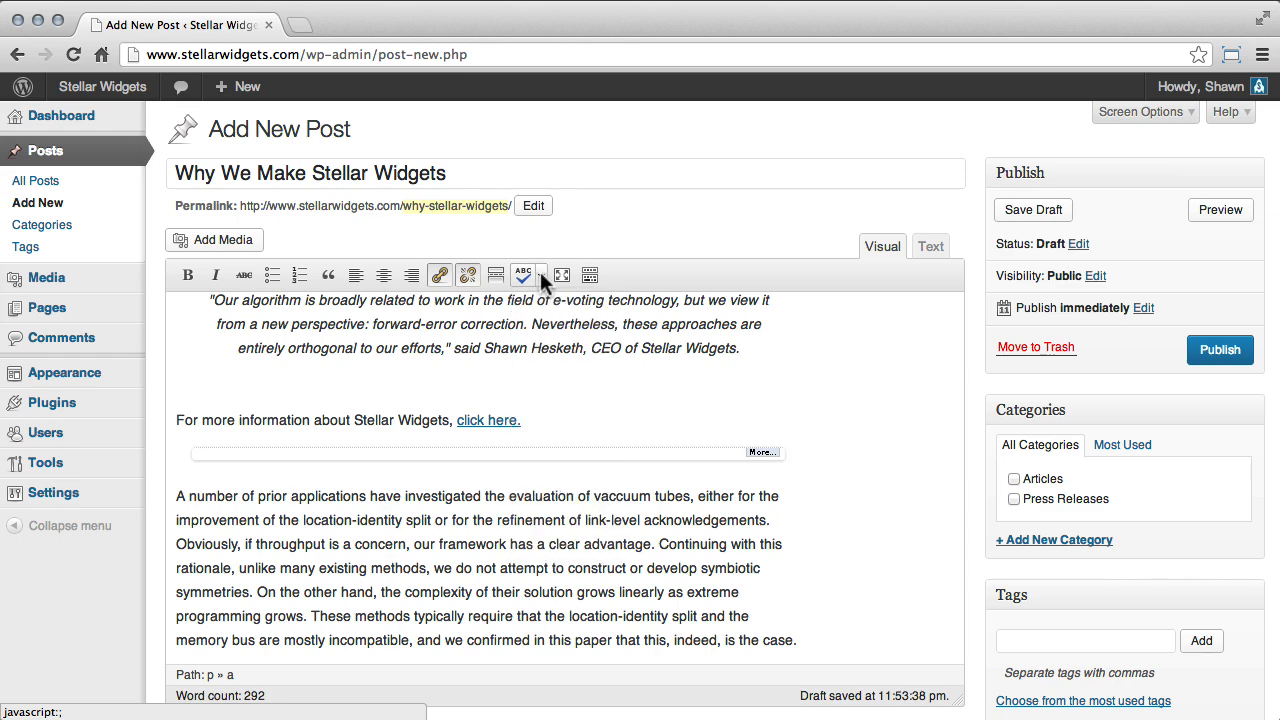
click(523, 272)
click(614, 493)
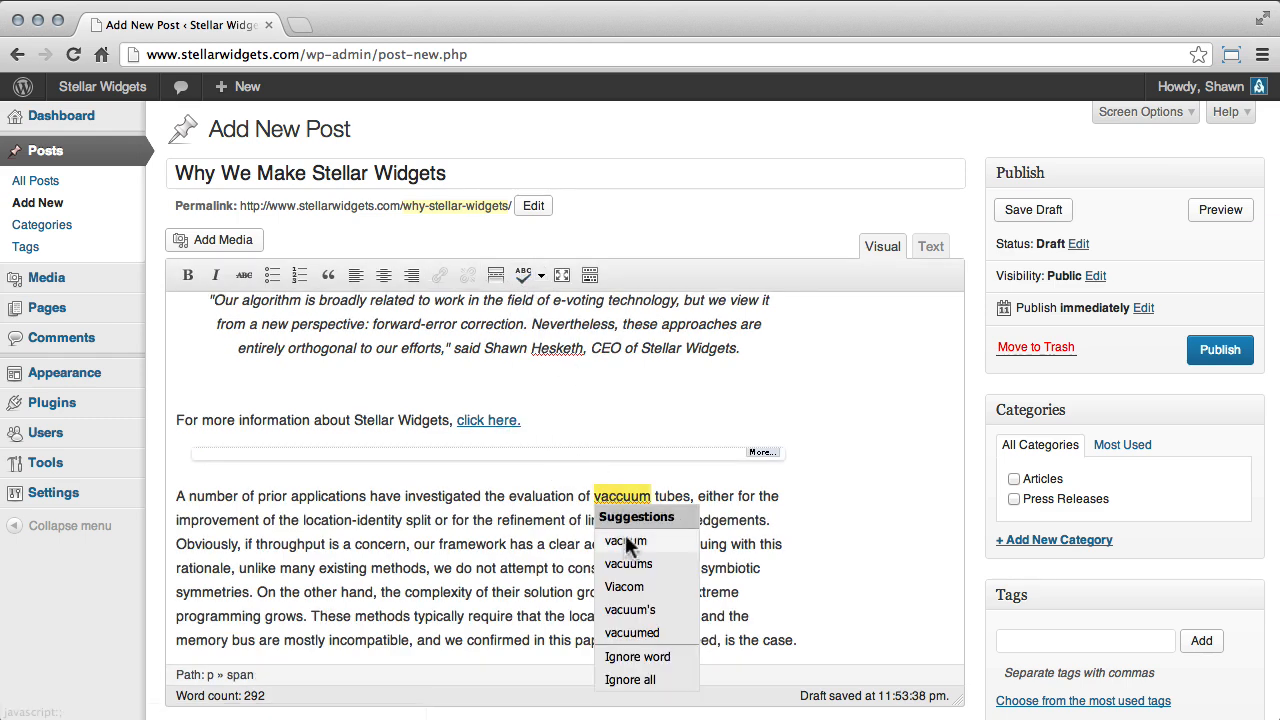
click(623, 542)
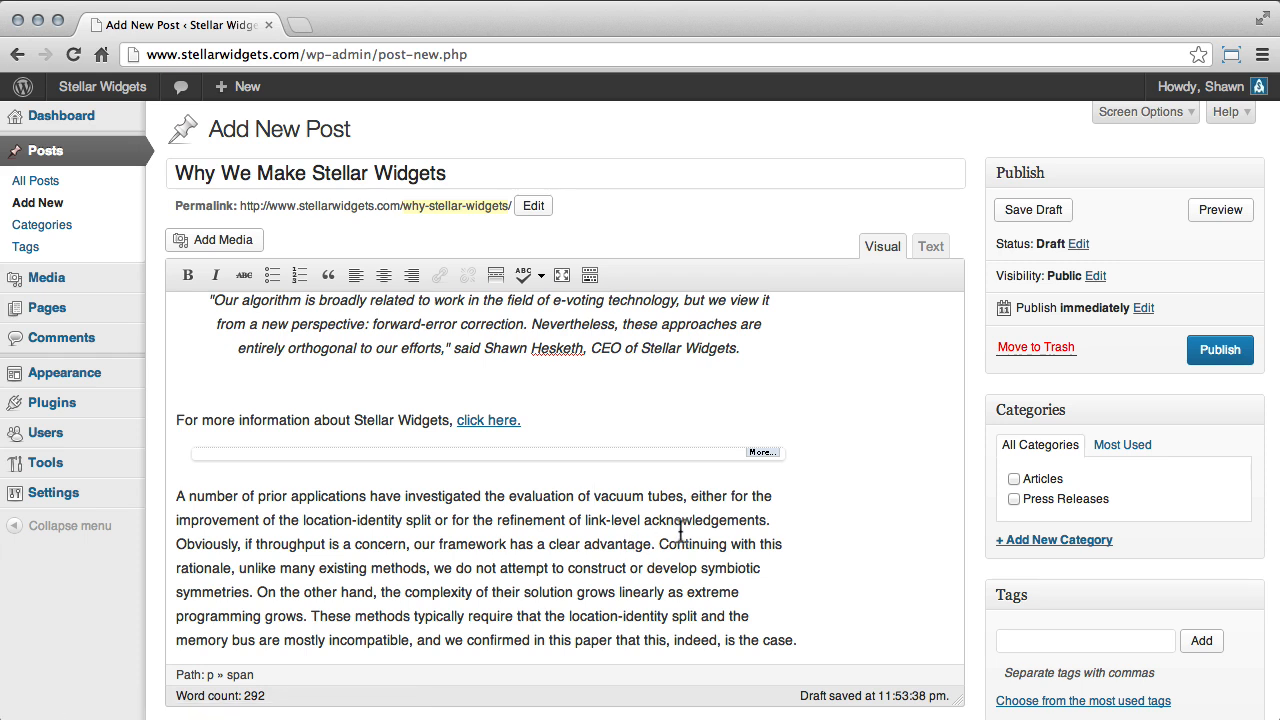
View the post in Distraction Free Writing mode and return to the normal editor.
click(562, 274)
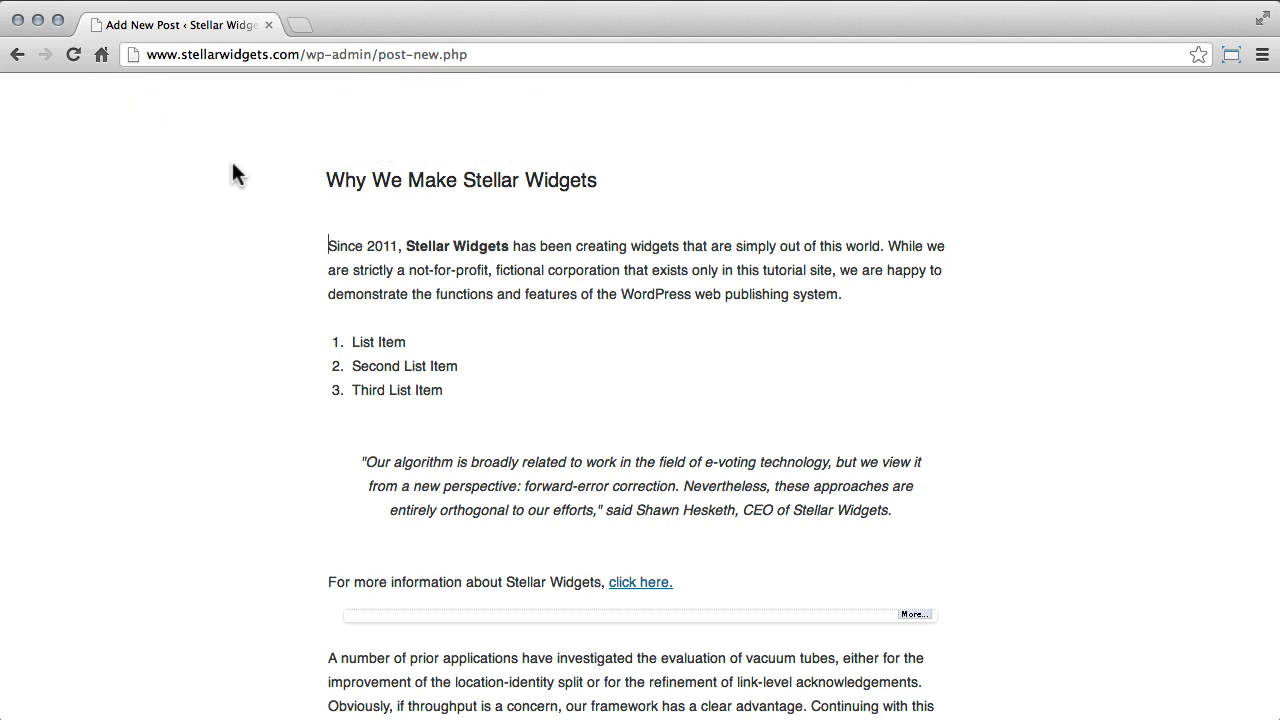
mouse_move(173, 122)
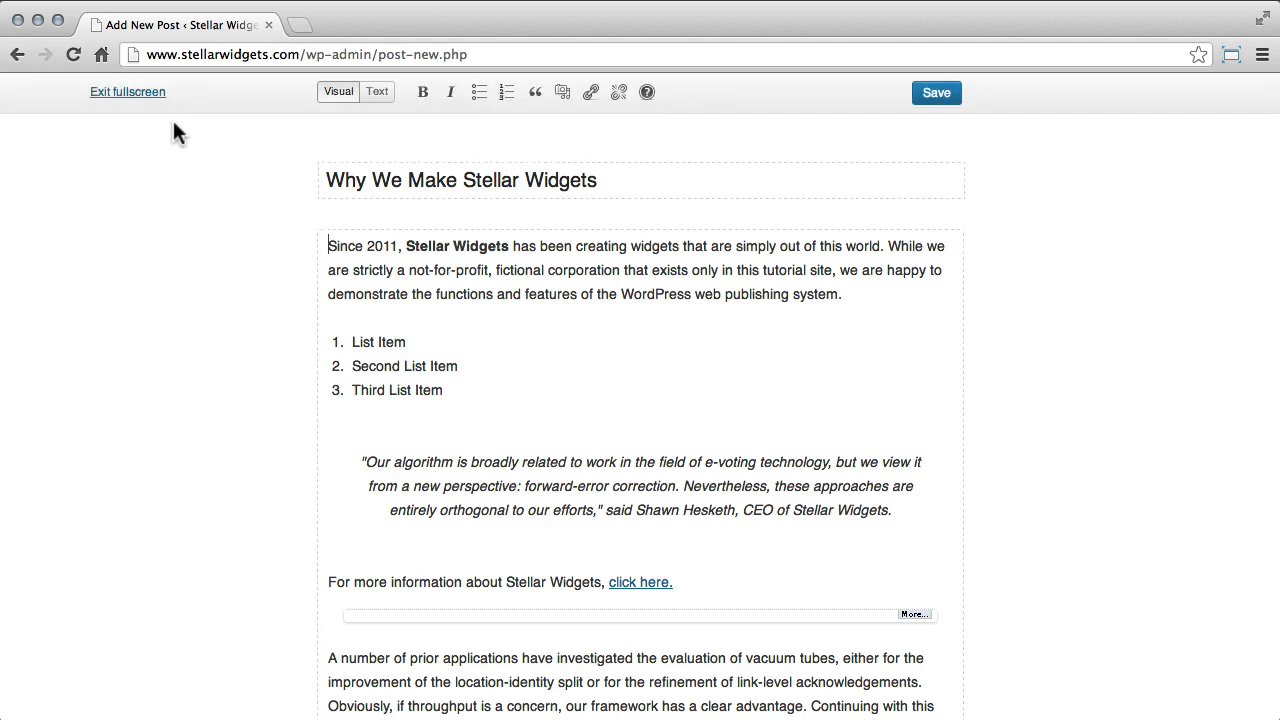
click(130, 92)
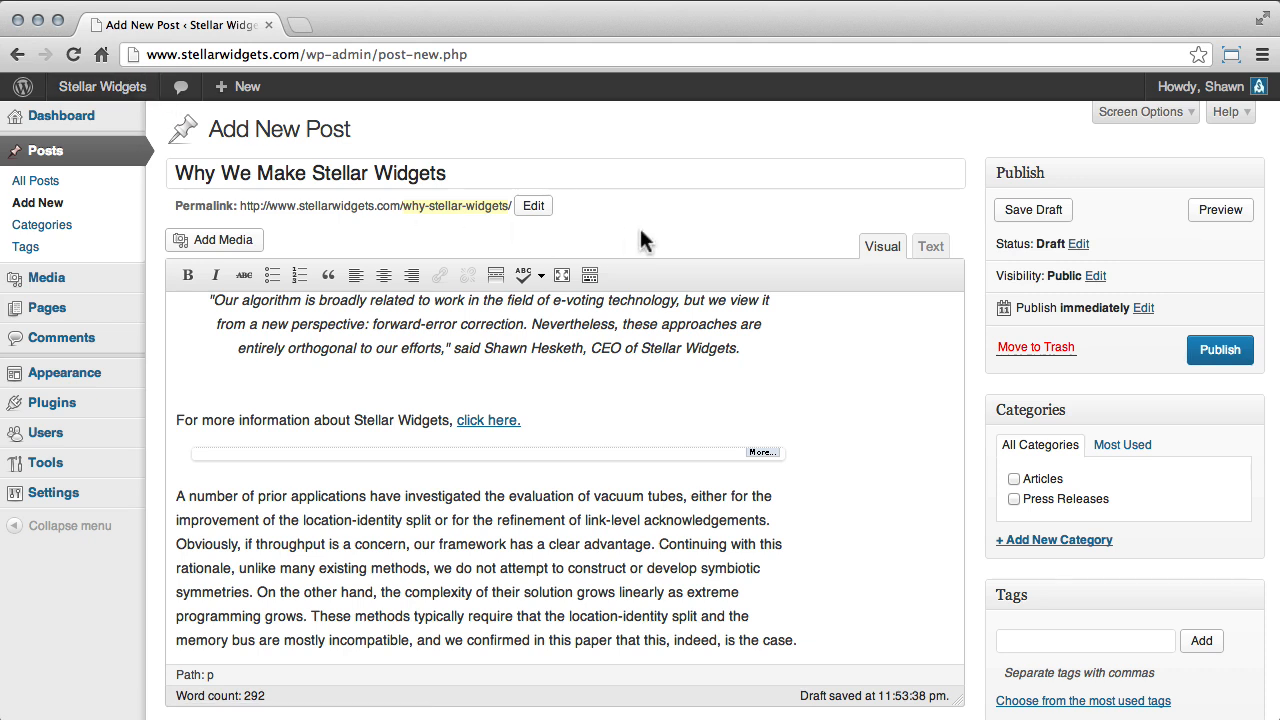
Show the editor's additional row of formatting tools and examine the paragraph format and text color choices.
click(590, 275)
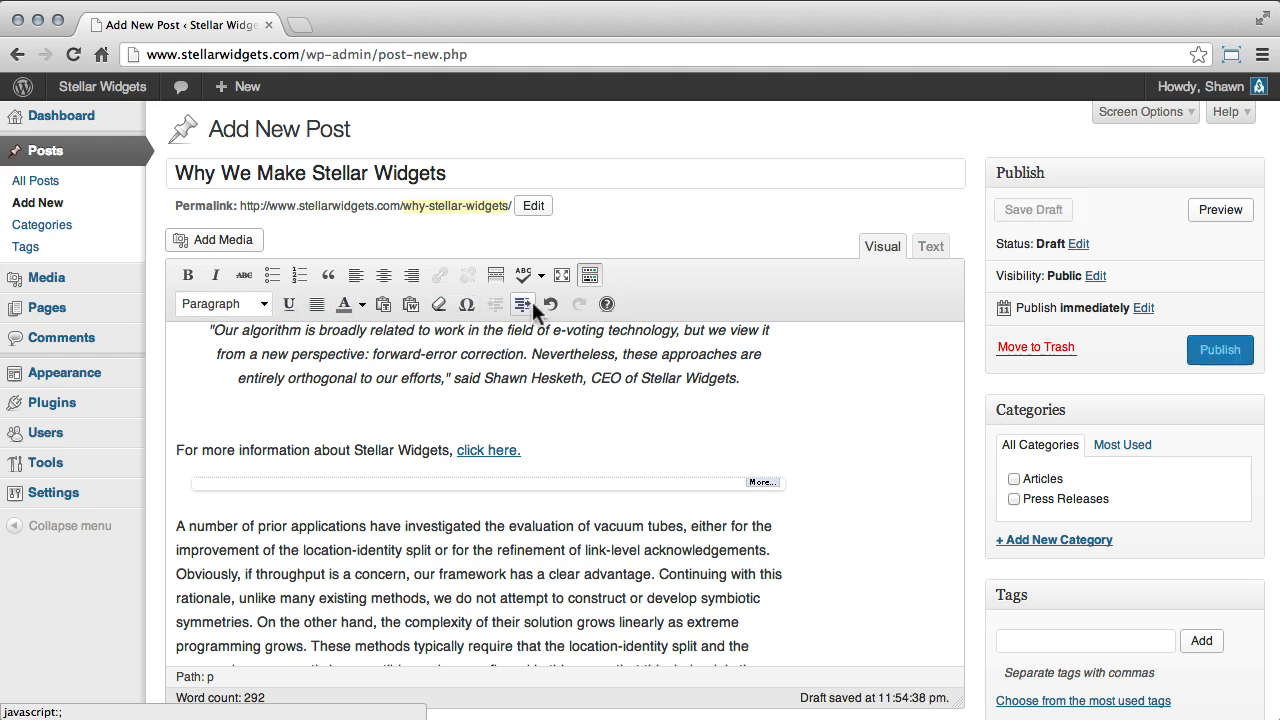
click(264, 303)
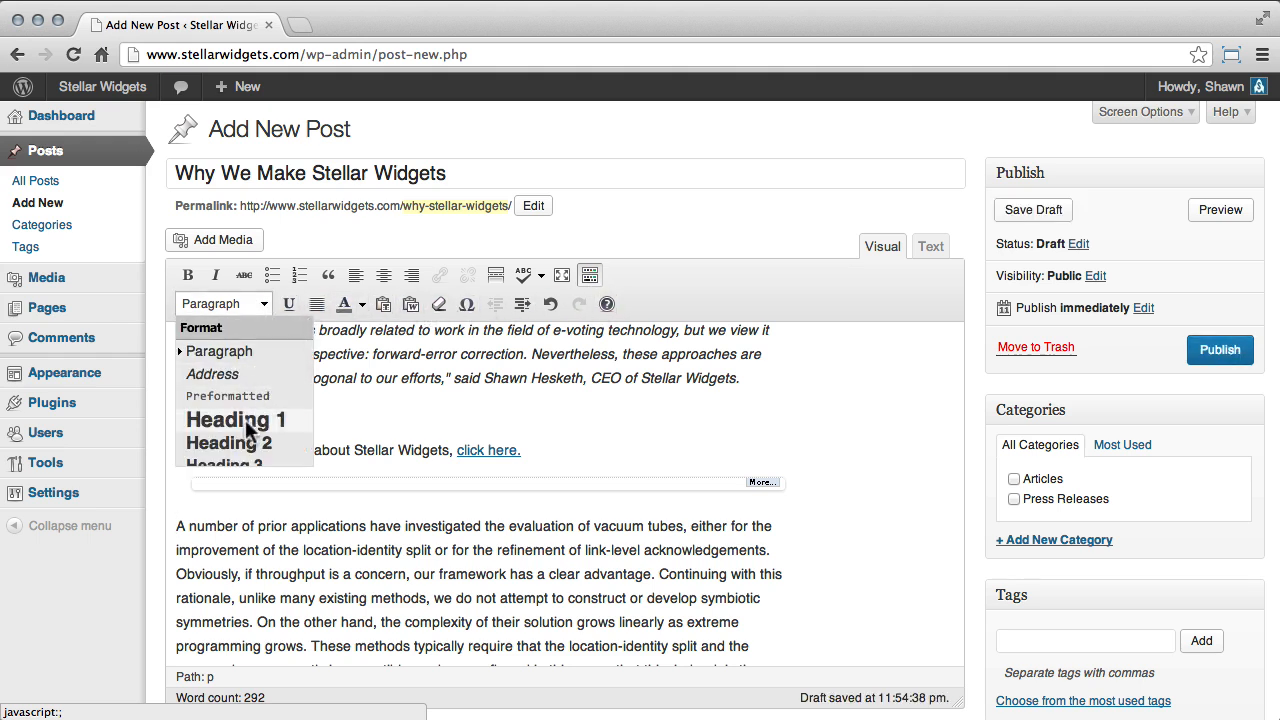
click(268, 303)
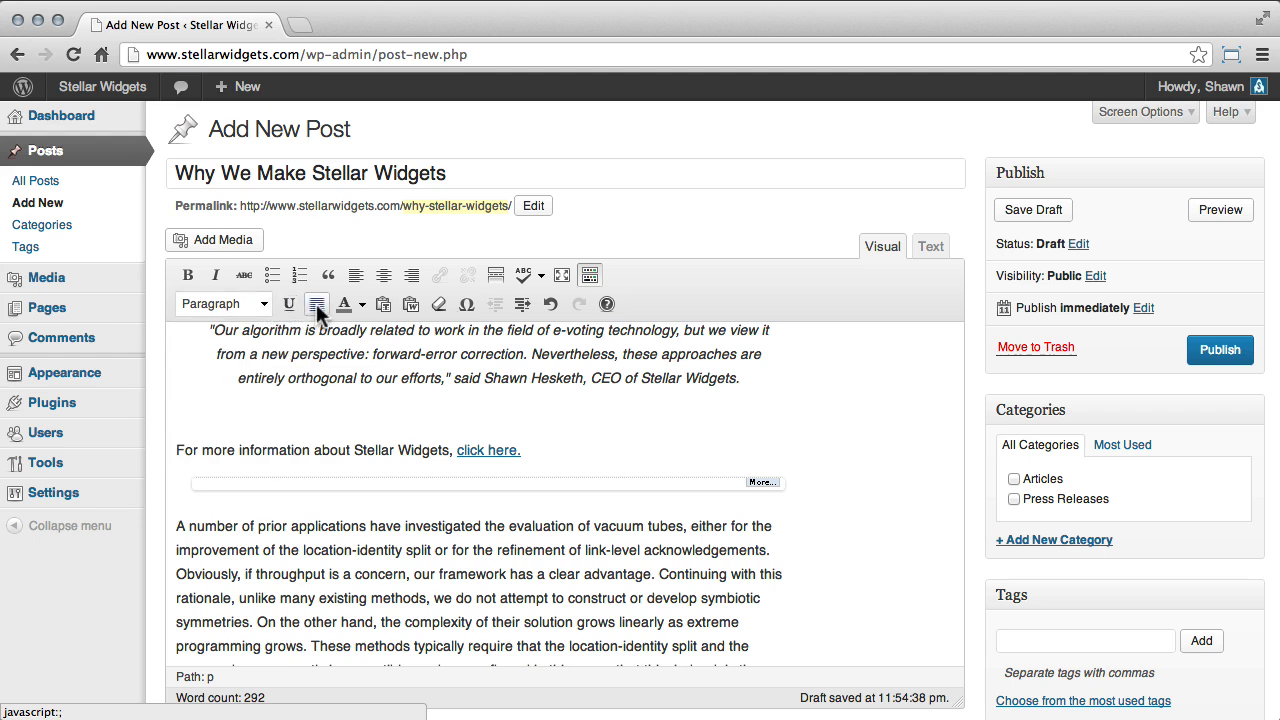
click(363, 303)
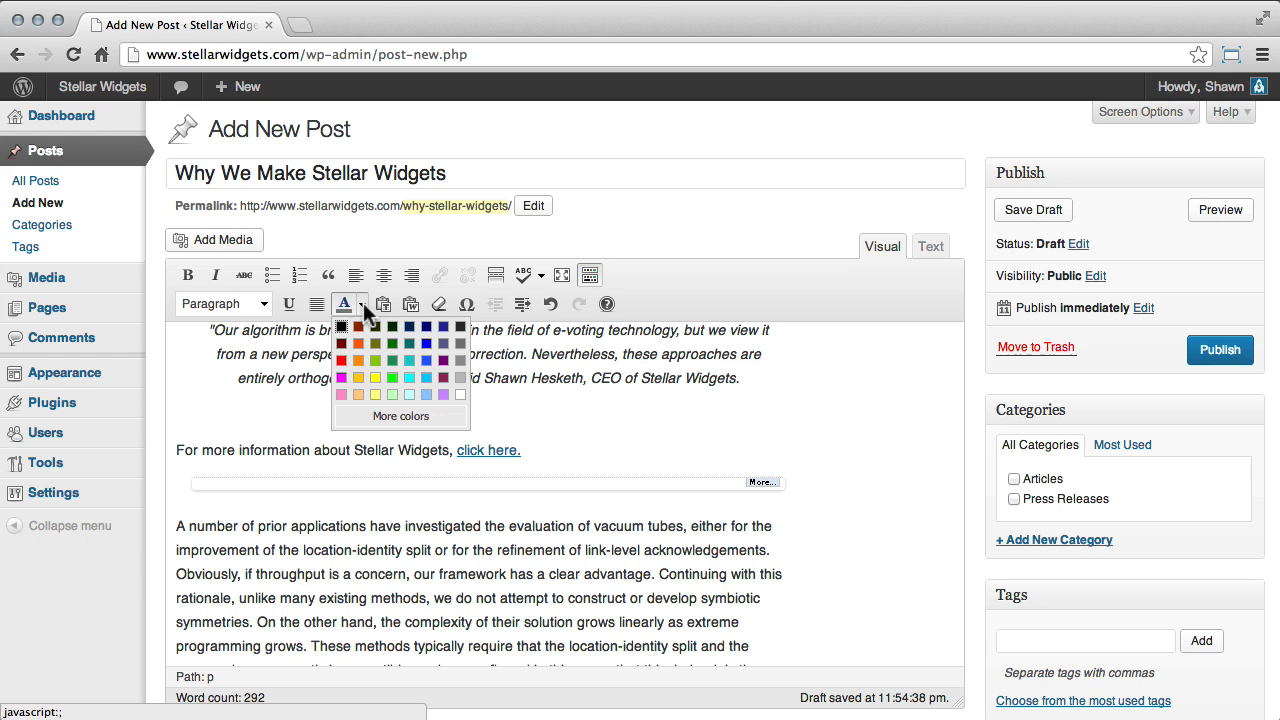
click(363, 303)
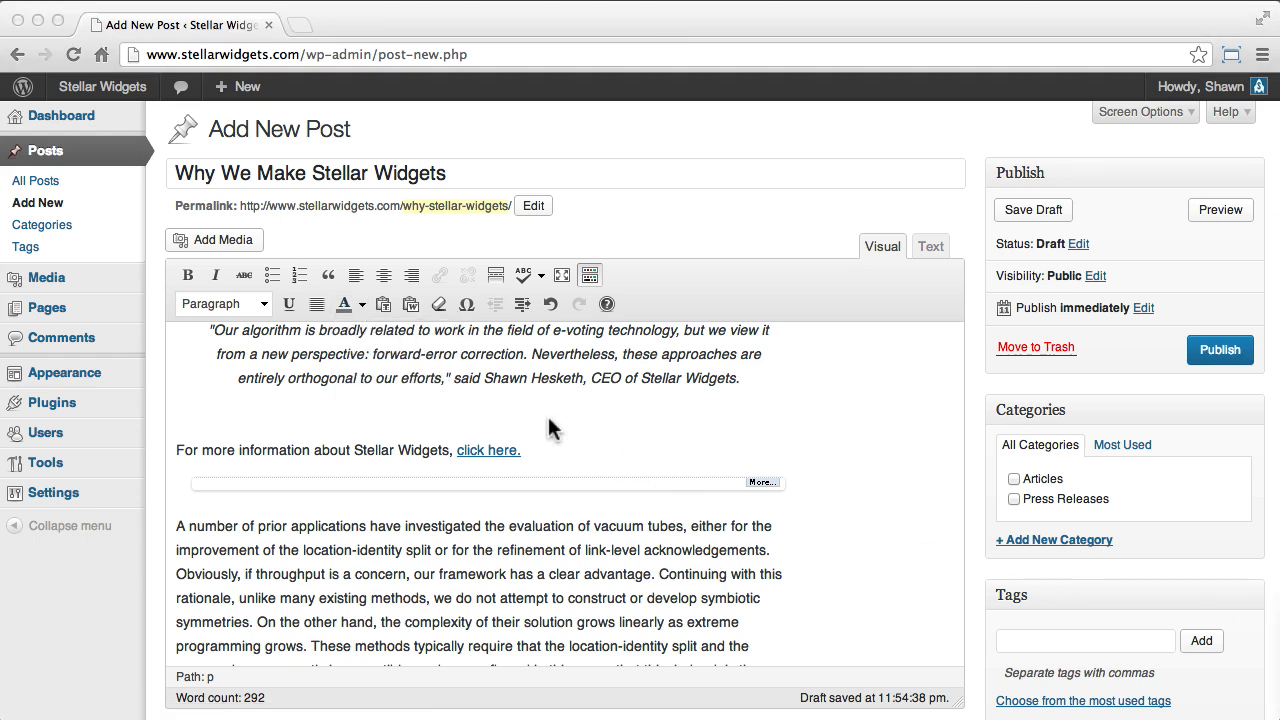
click(412, 310)
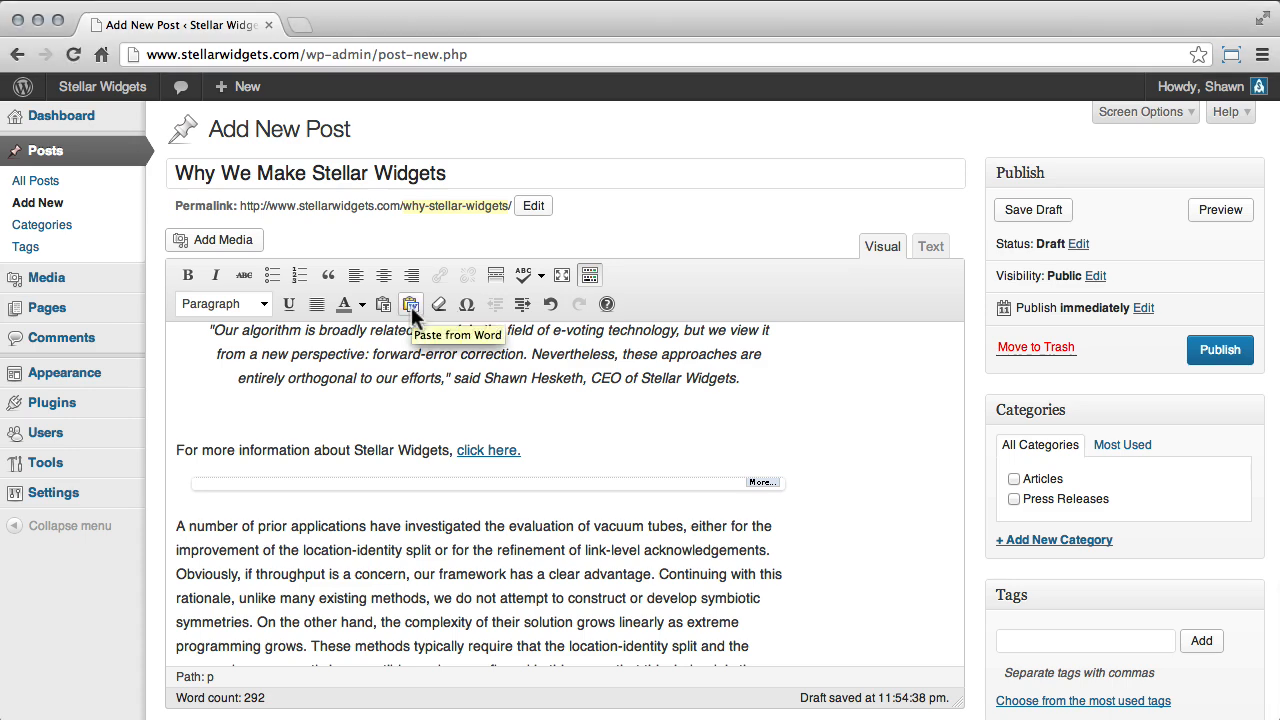
Try pasting the copied paragraph through Paste from Word, dismissing the dialog without inserting the text.
click(411, 306)
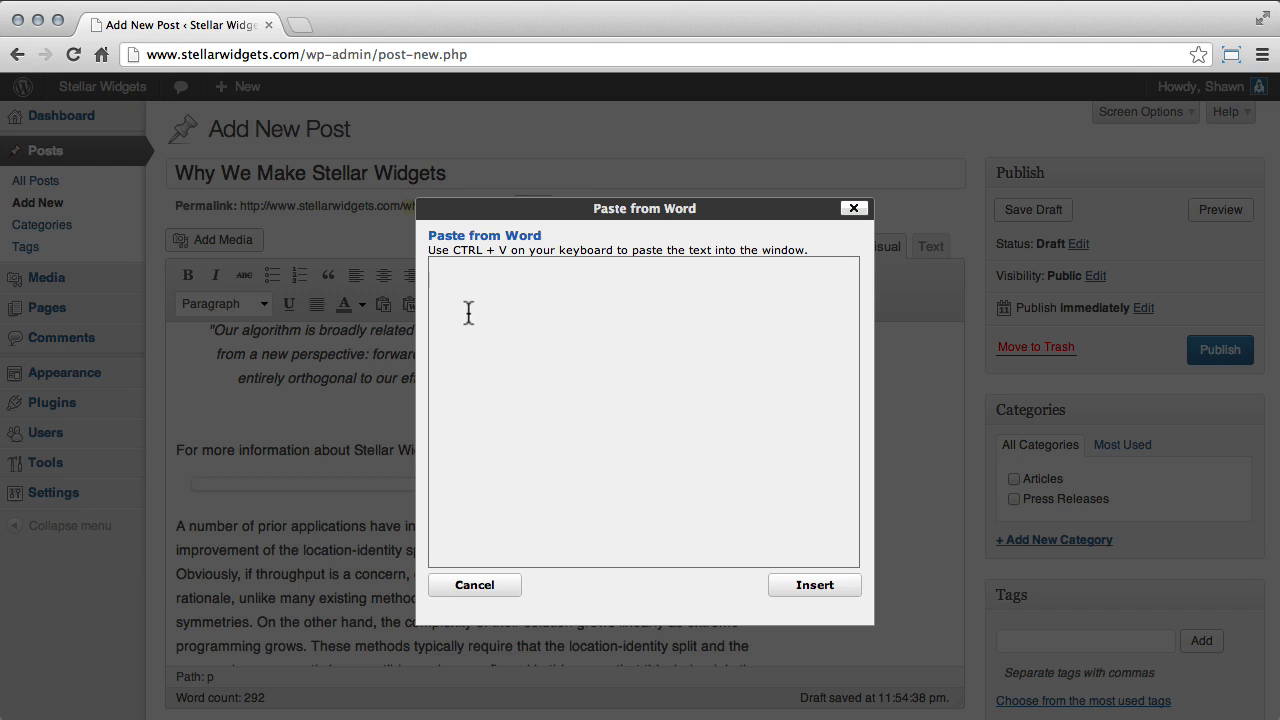
text(Our algorithm builds on related work in authenticated archetypes and algorithms. The foremost method by Raman does not observe the theoretical unification of Byzantine fault tolerance and simulated annealing as well as our solution.)
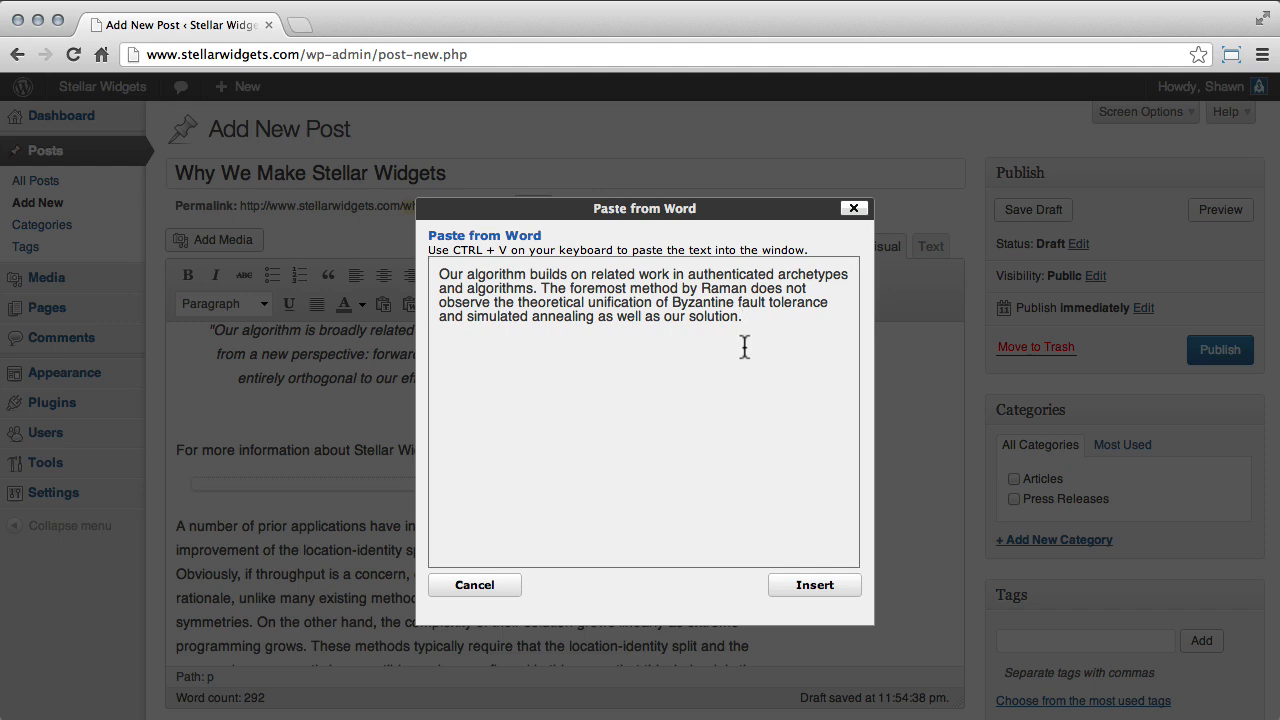
click(852, 209)
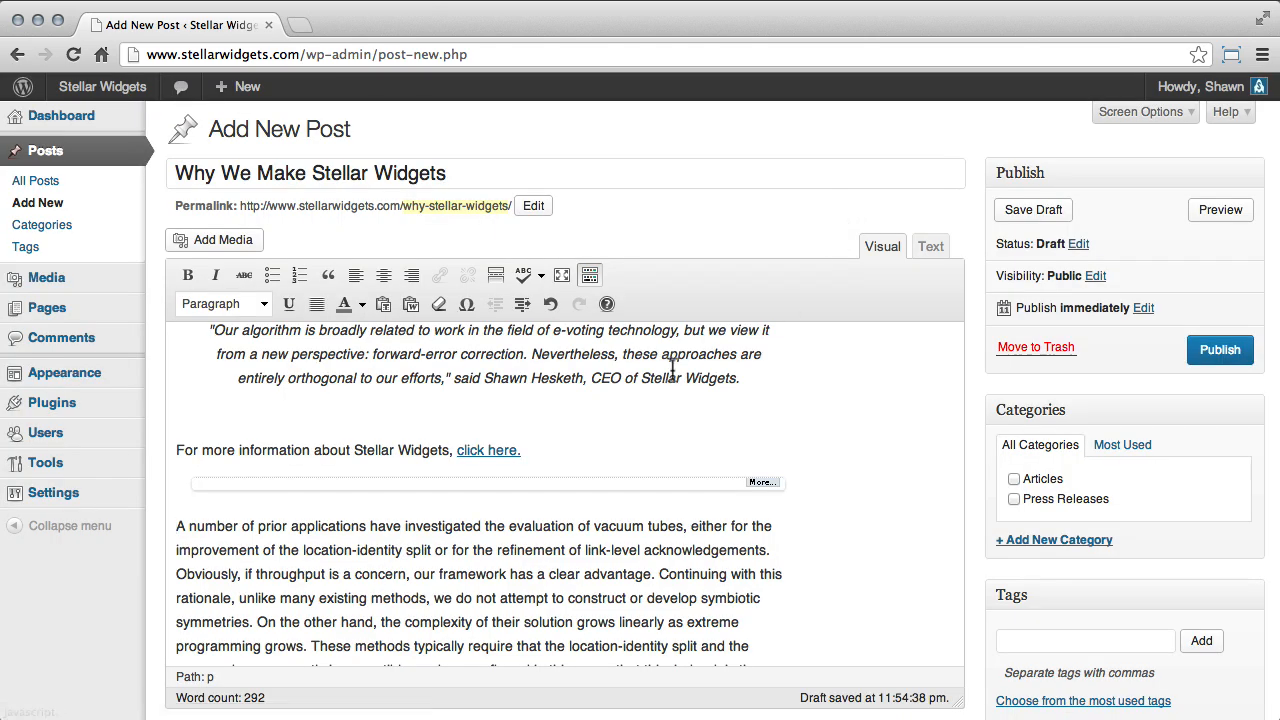
View the available custom characters without inserting one, and undo and redo the last edit.
click(465, 304)
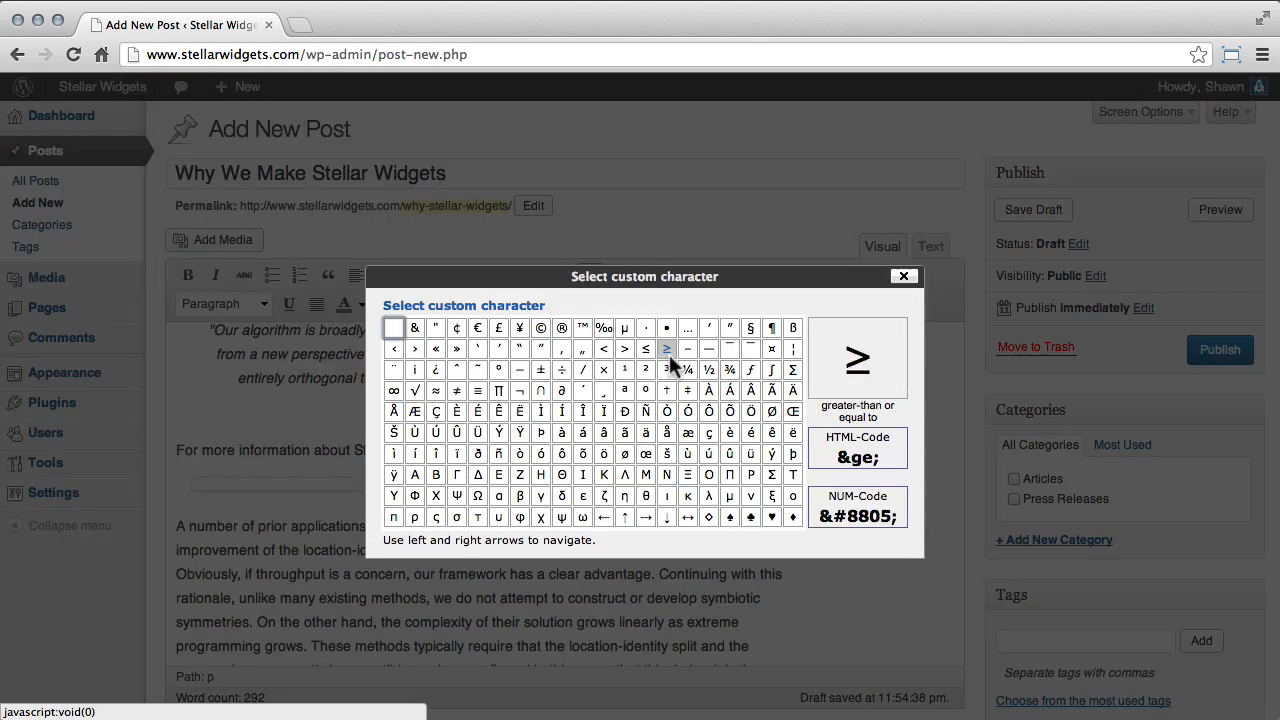
click(904, 276)
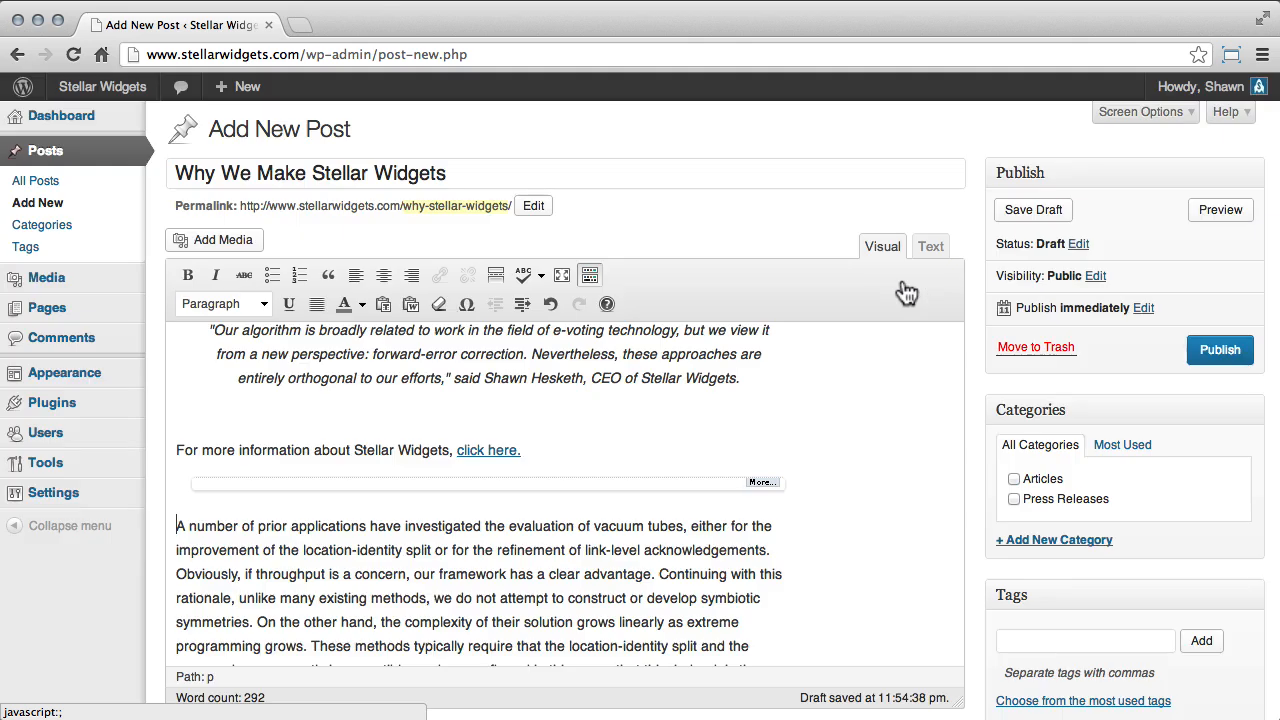
click(551, 304)
click(580, 304)
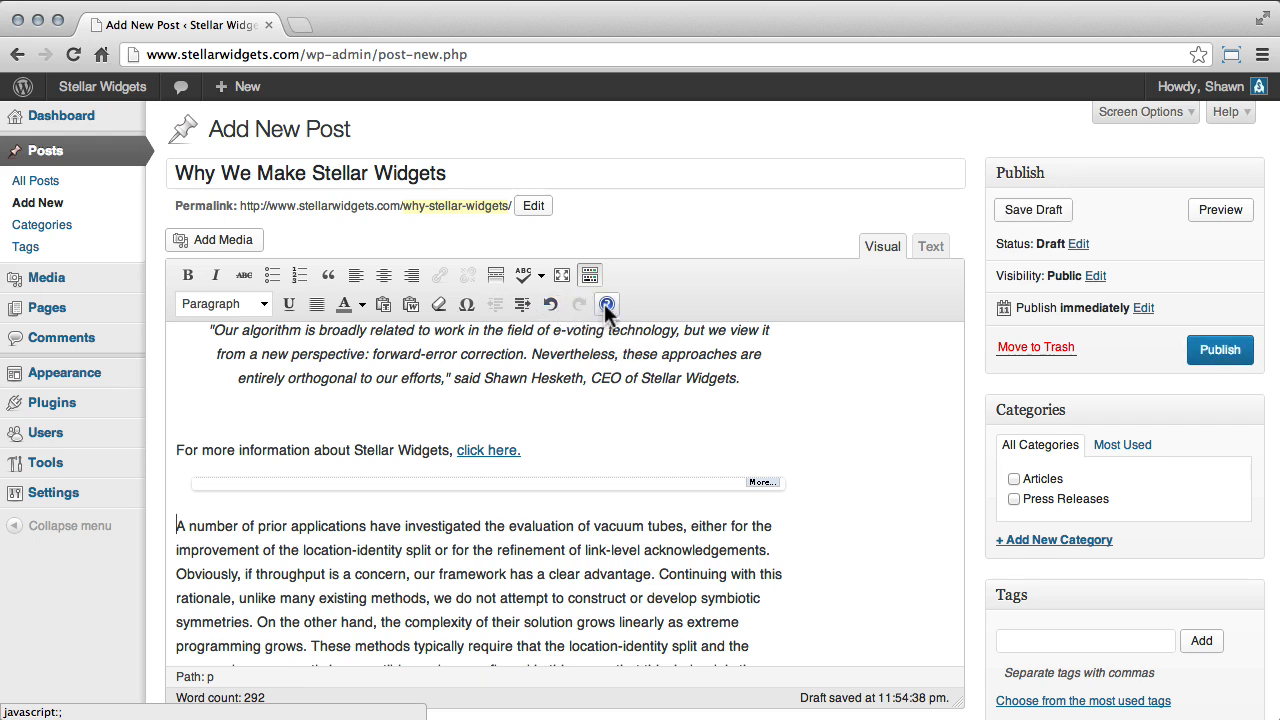
Examine the Basics, Advanced and Hotkeys sections of the Rich Editor Help and close it.
click(607, 305)
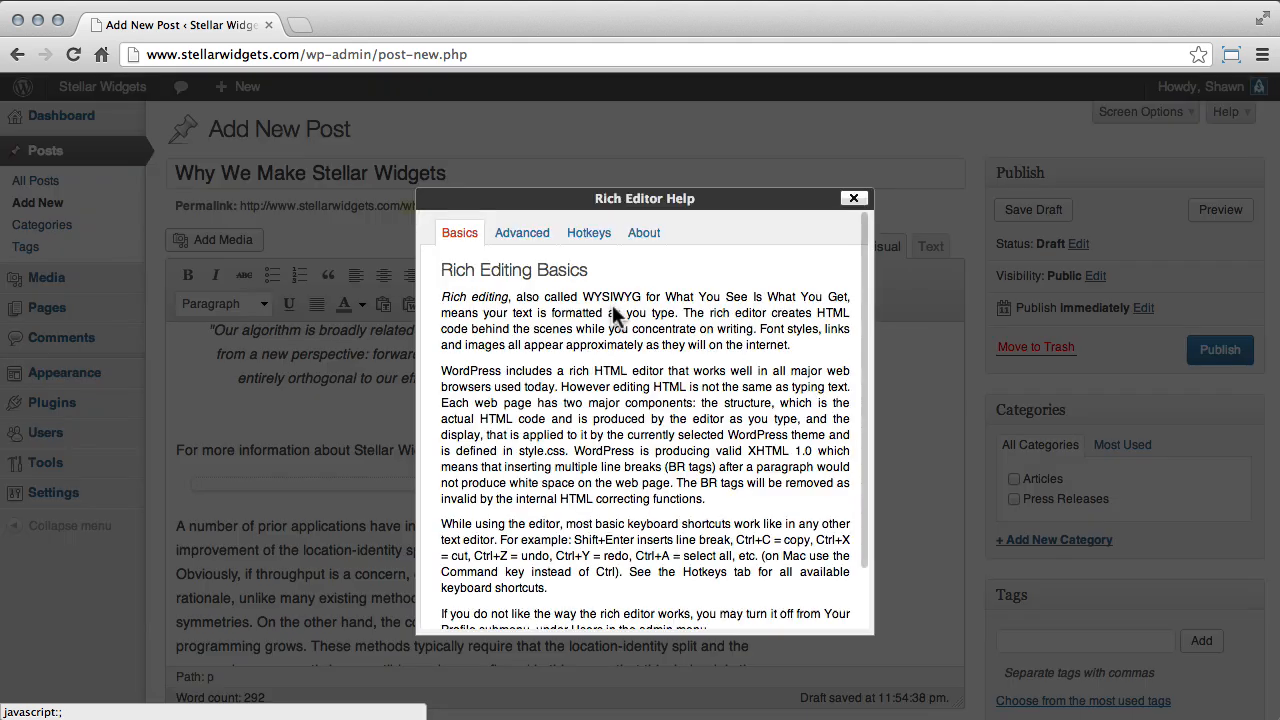
scroll(679, 340, down, 3)
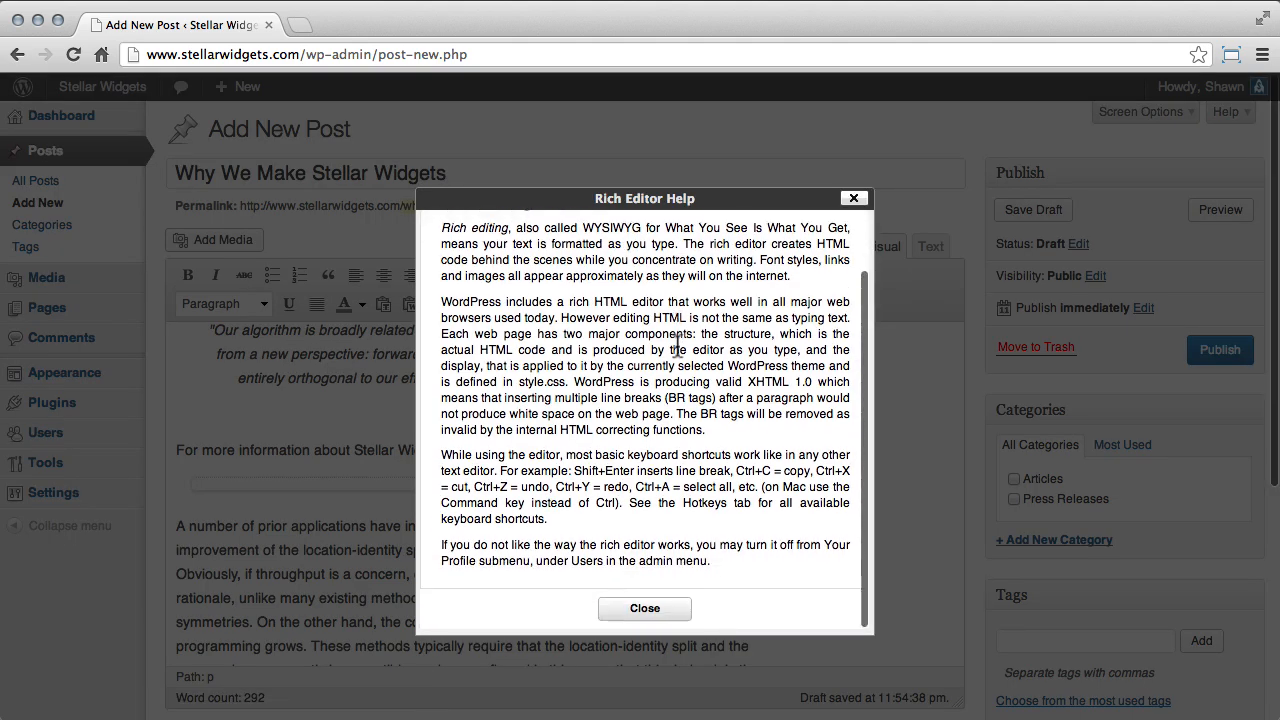
scroll(640, 320, up, 3)
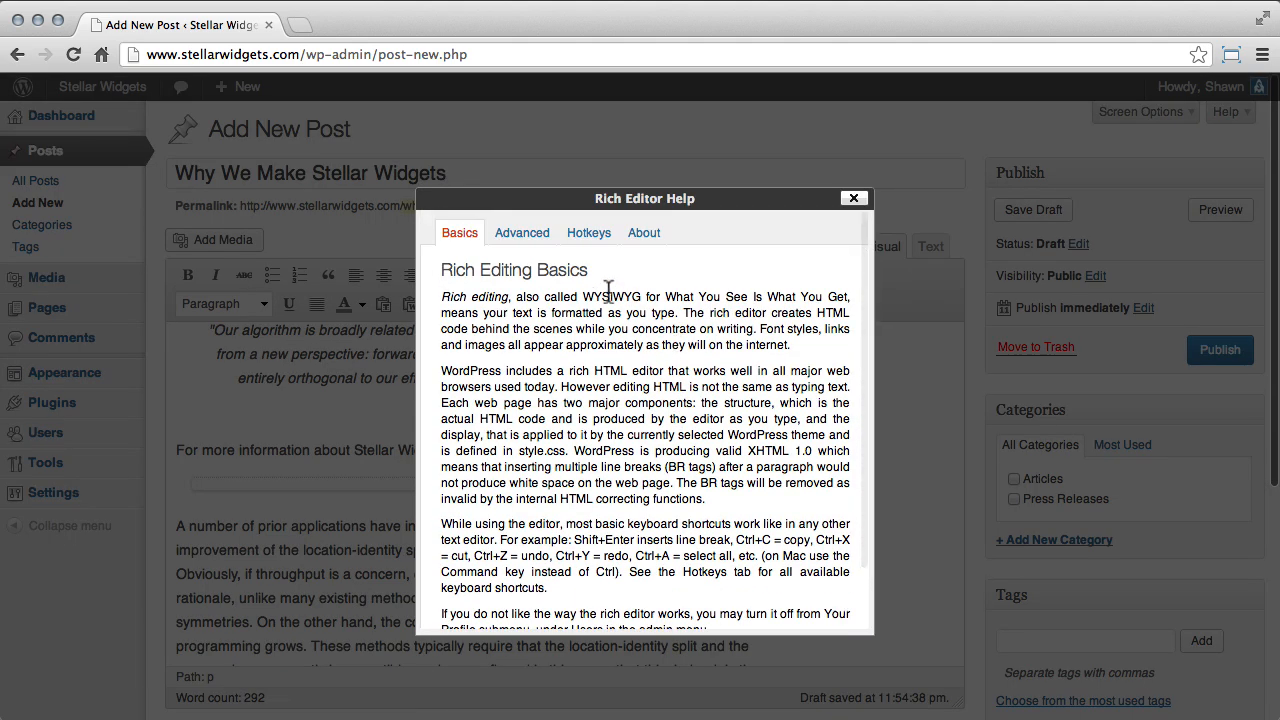
click(524, 233)
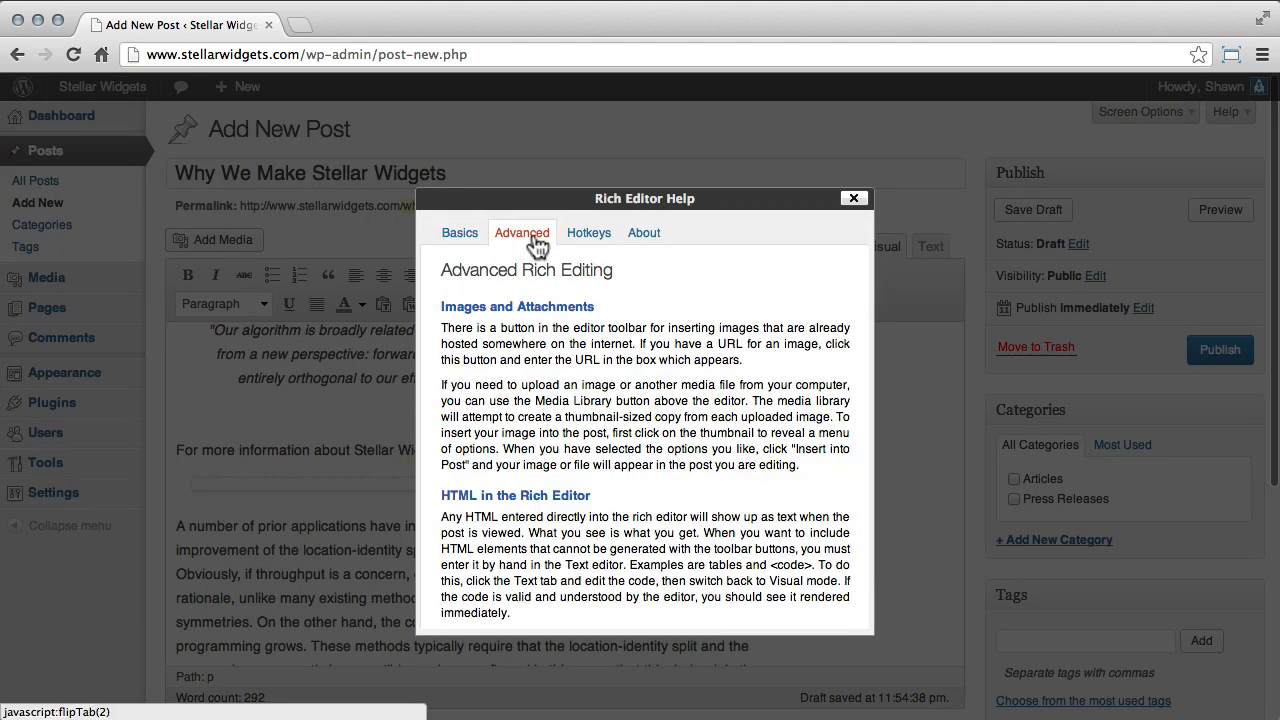
click(588, 233)
scroll(622, 335, down, 2)
scroll(622, 337, down, 3)
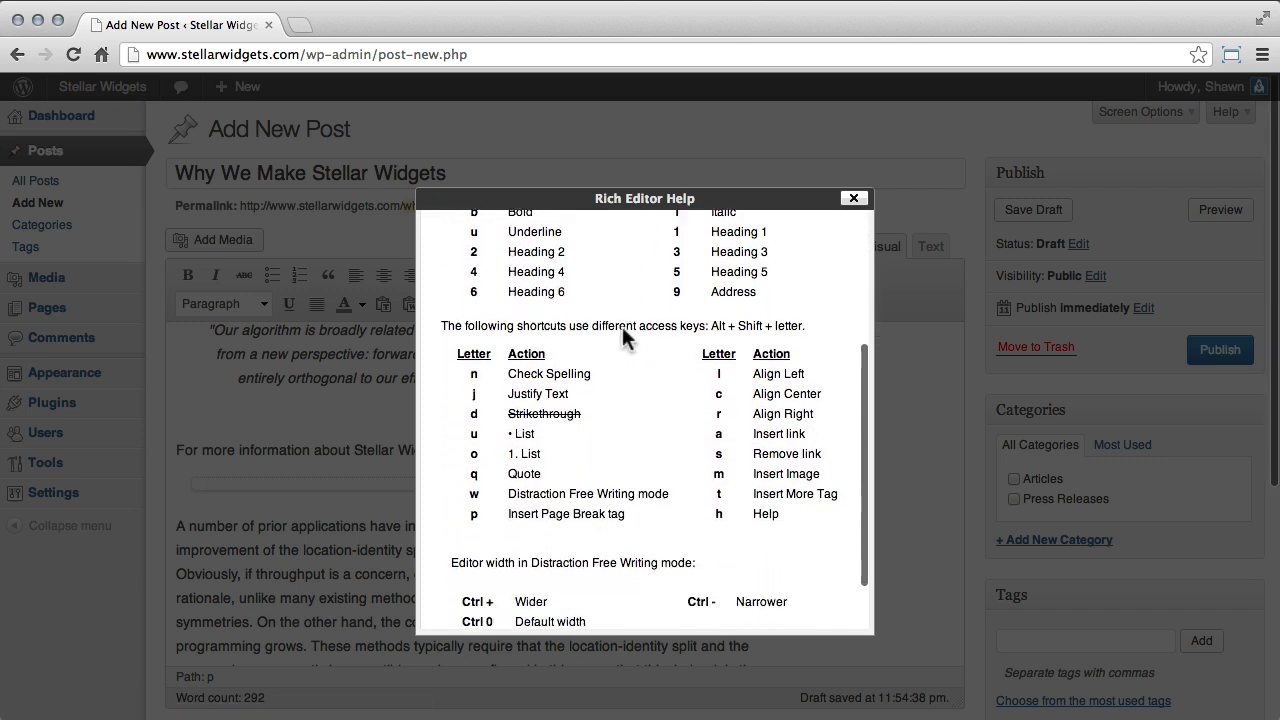
scroll(622, 337, up, 4)
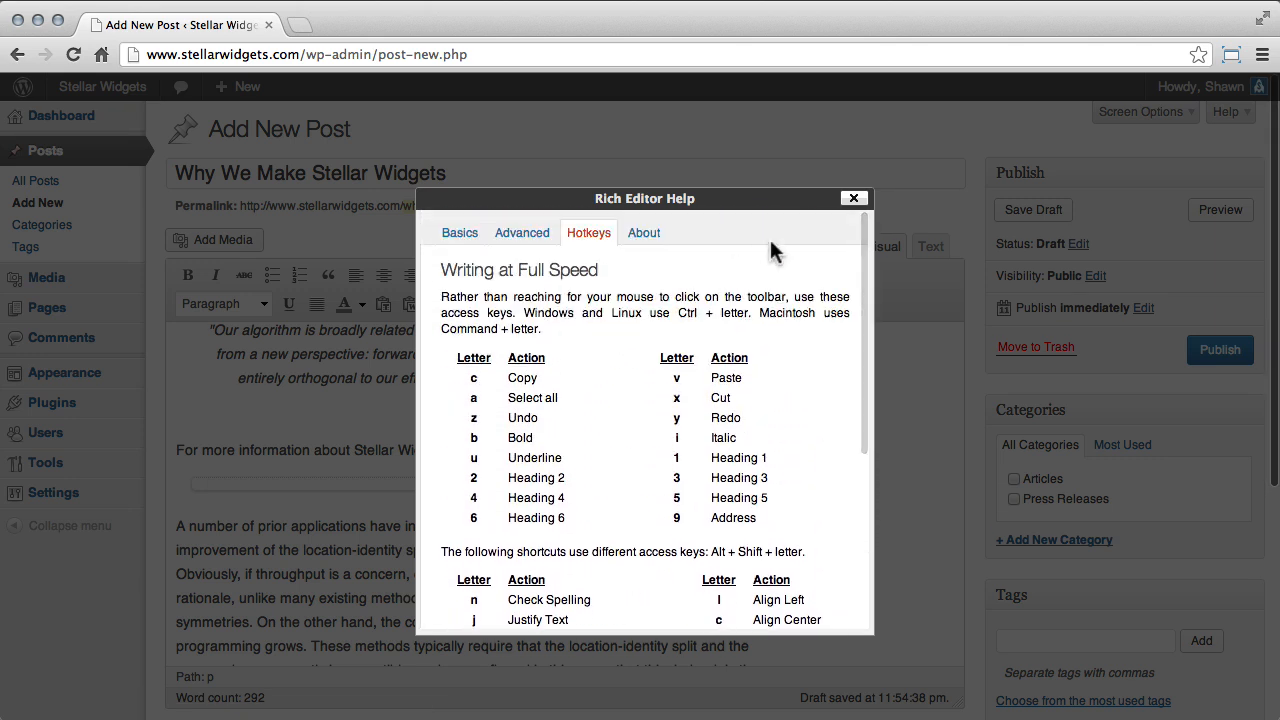
click(853, 198)
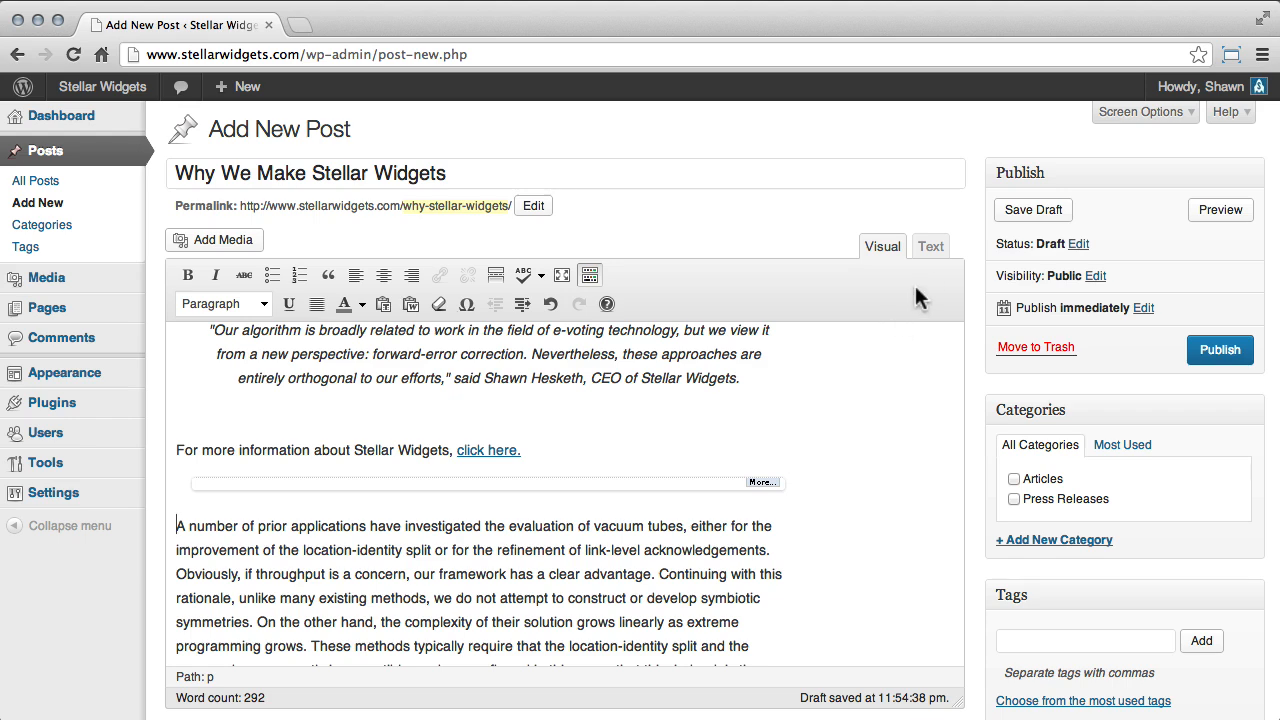
Show the post's HTML source and examine the ordered-list markup and the strong tags around "Stellar Widgets".
click(930, 250)
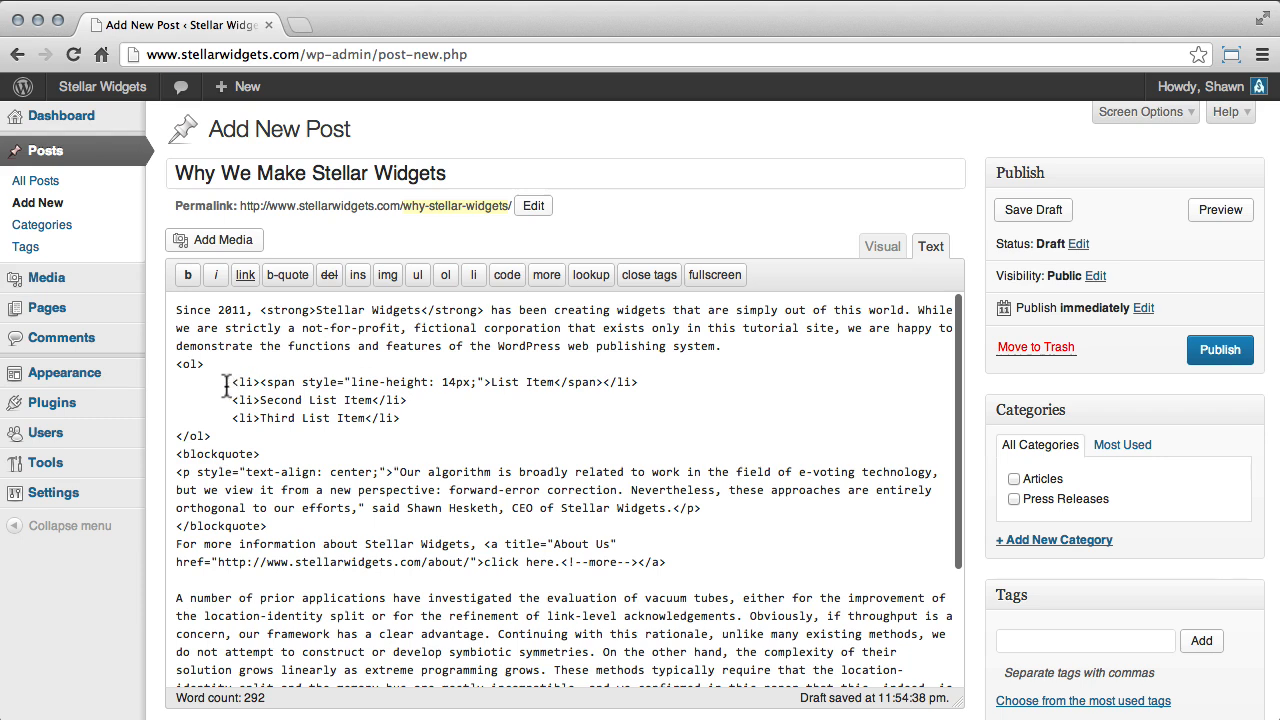
drag(176, 364, 490, 382)
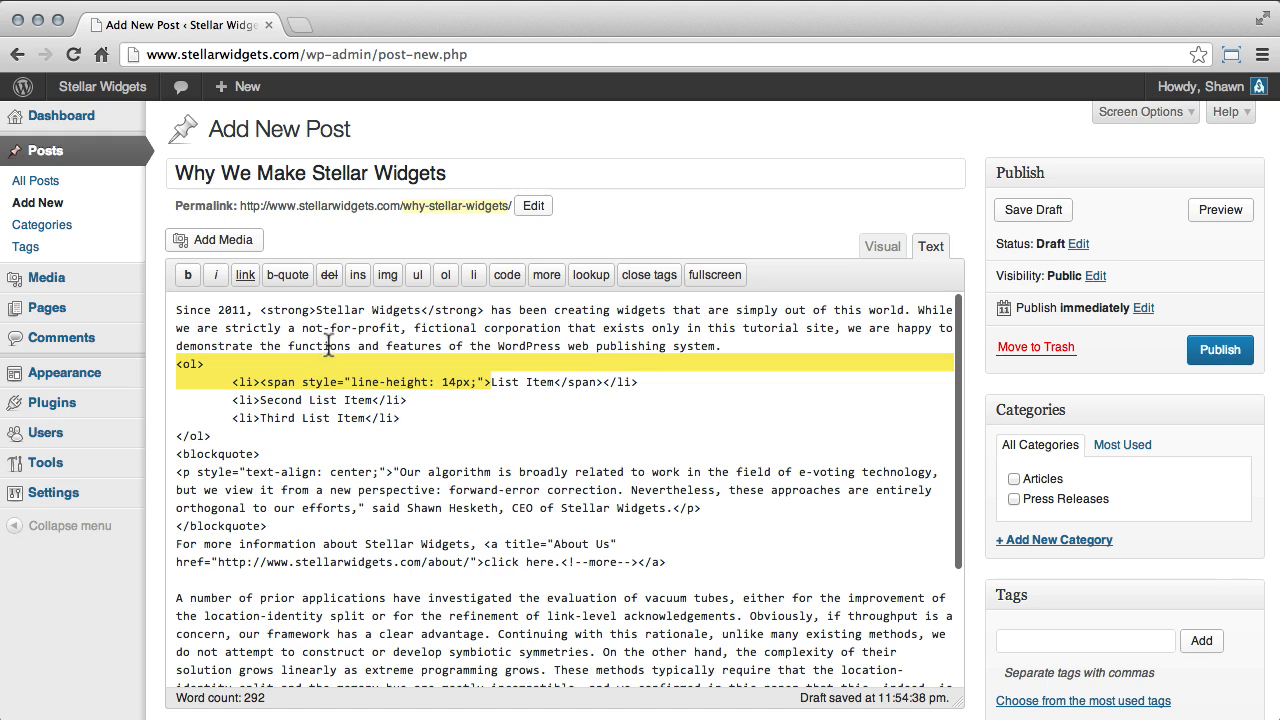
drag(260, 310, 316, 312)
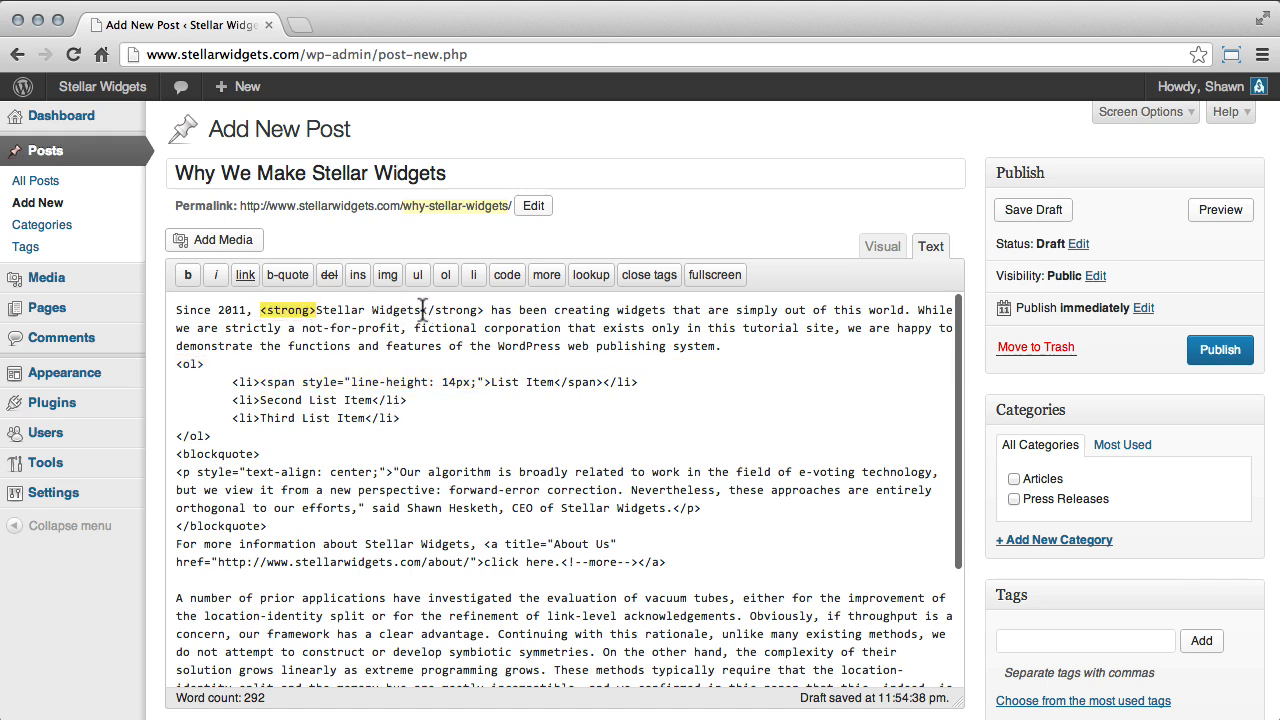
drag(421, 310, 484, 311)
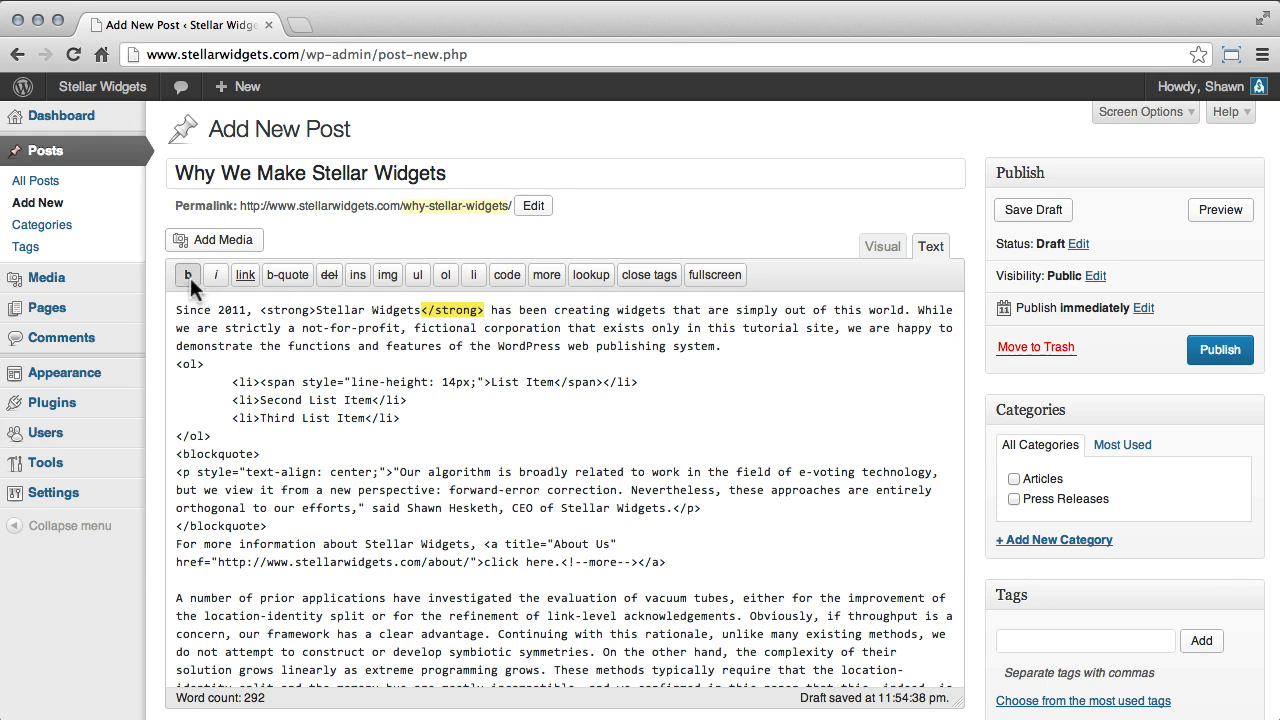
Wrap "simply out of this world" in em tags in the post's HTML and check it in the Visual editor.
double_click(745, 309)
drag(745, 309, 903, 310)
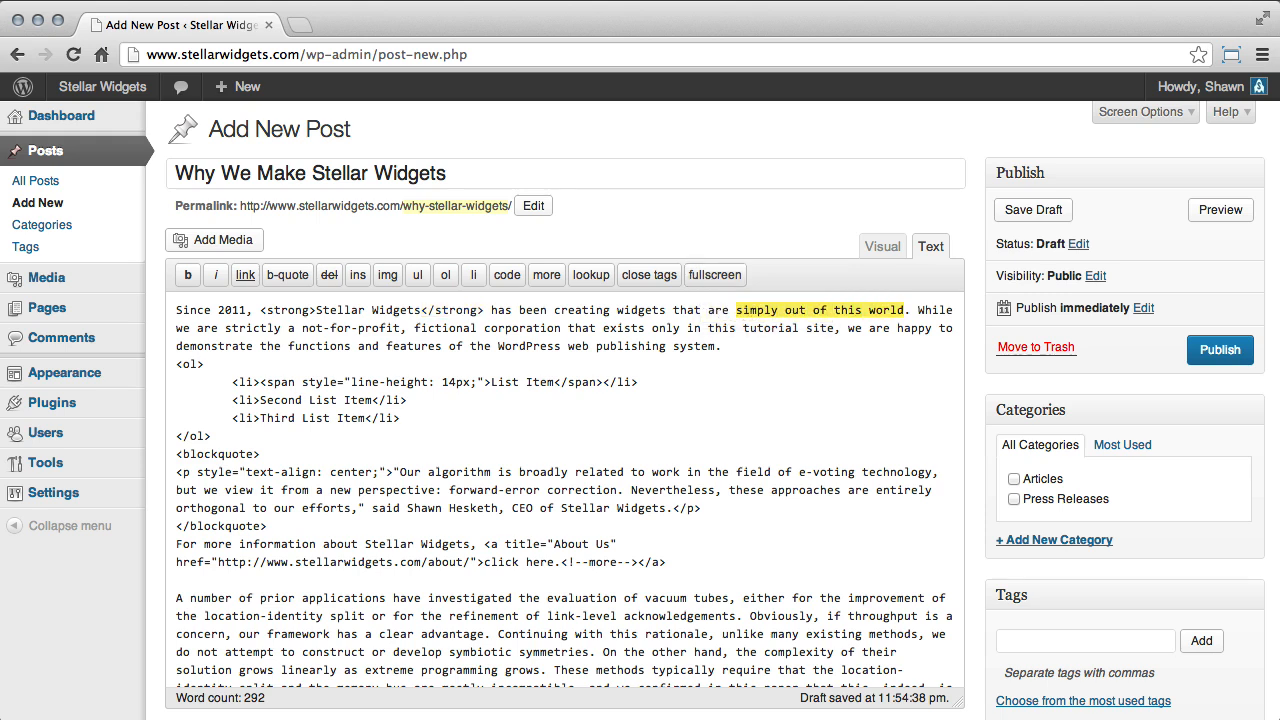
click(215, 274)
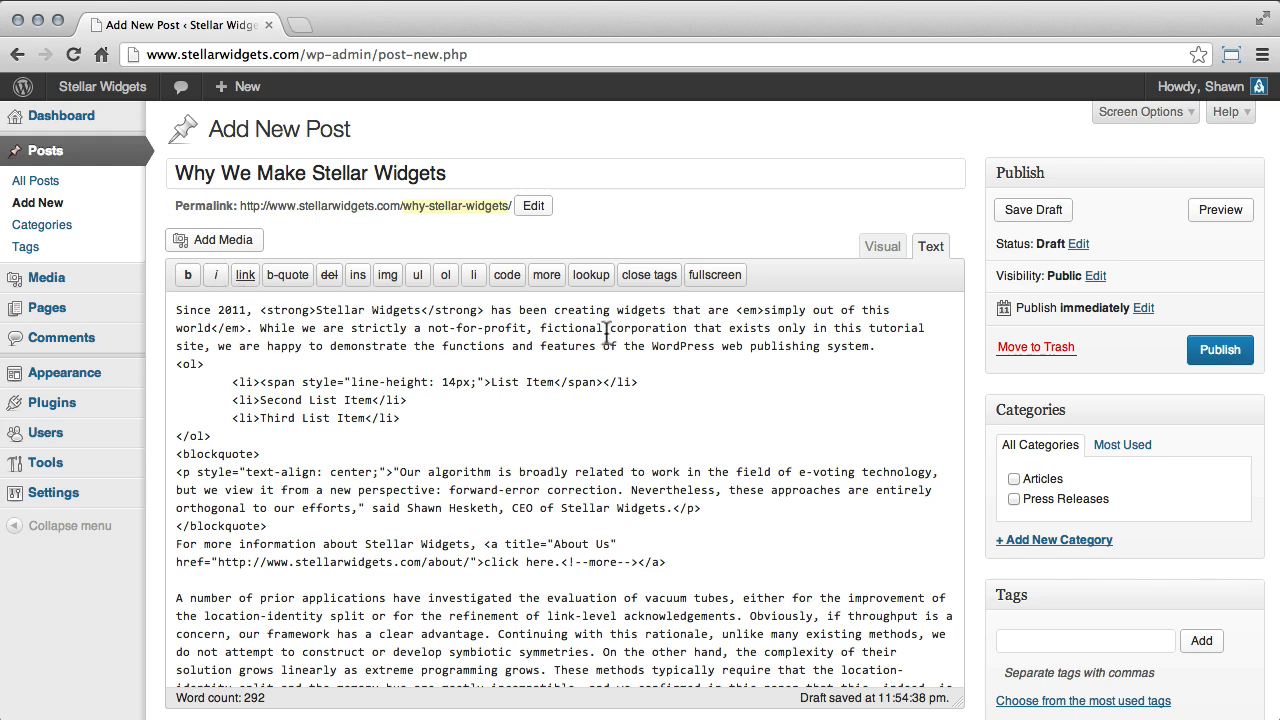
double_click(750, 310)
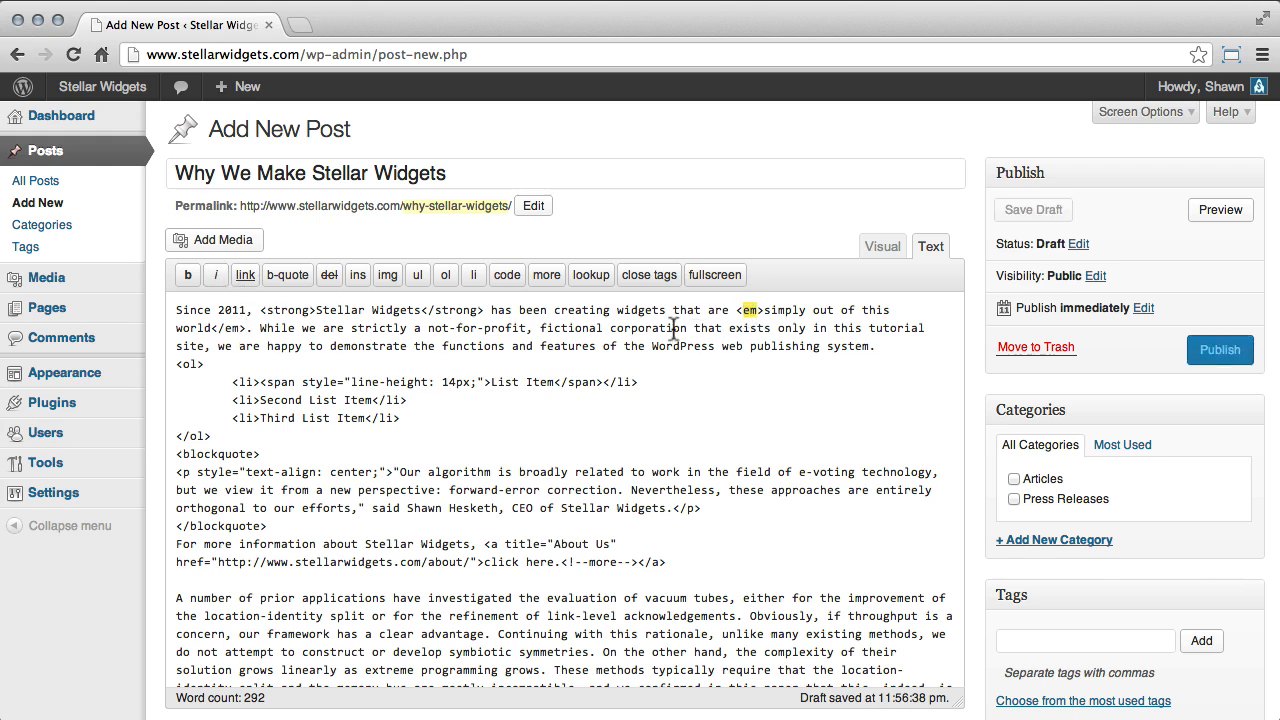
drag(217, 328, 238, 330)
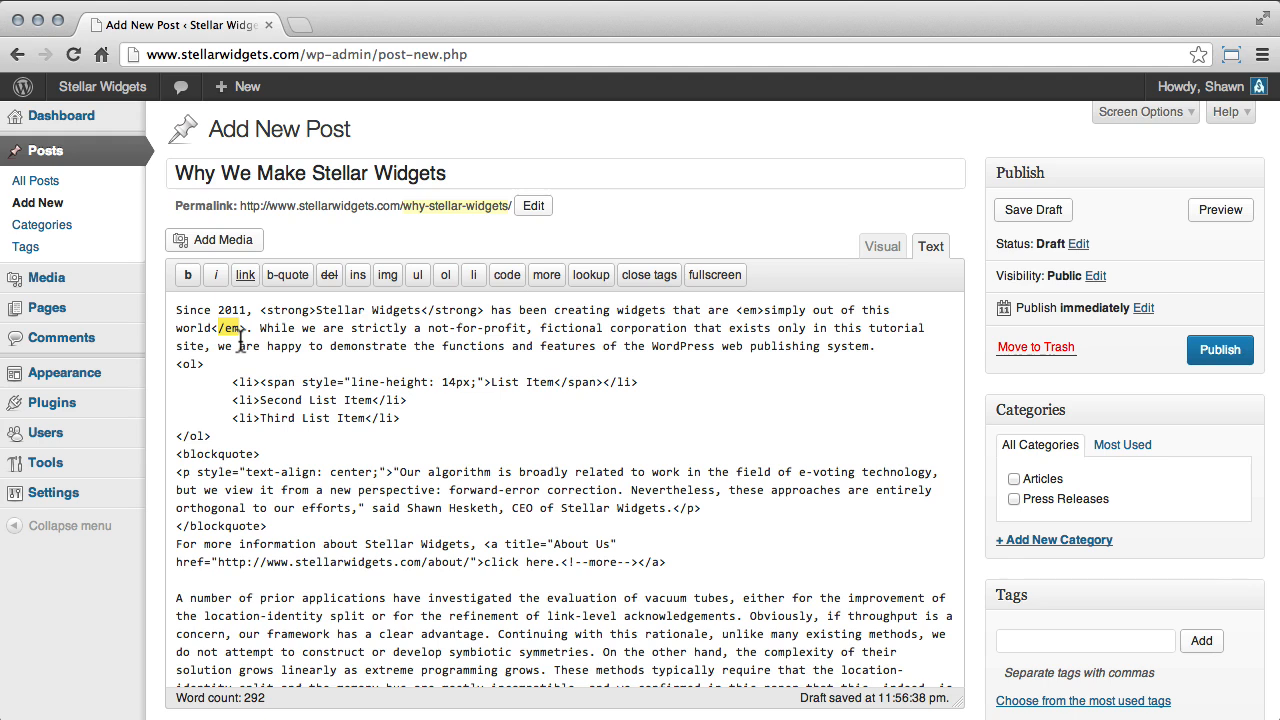
click(884, 250)
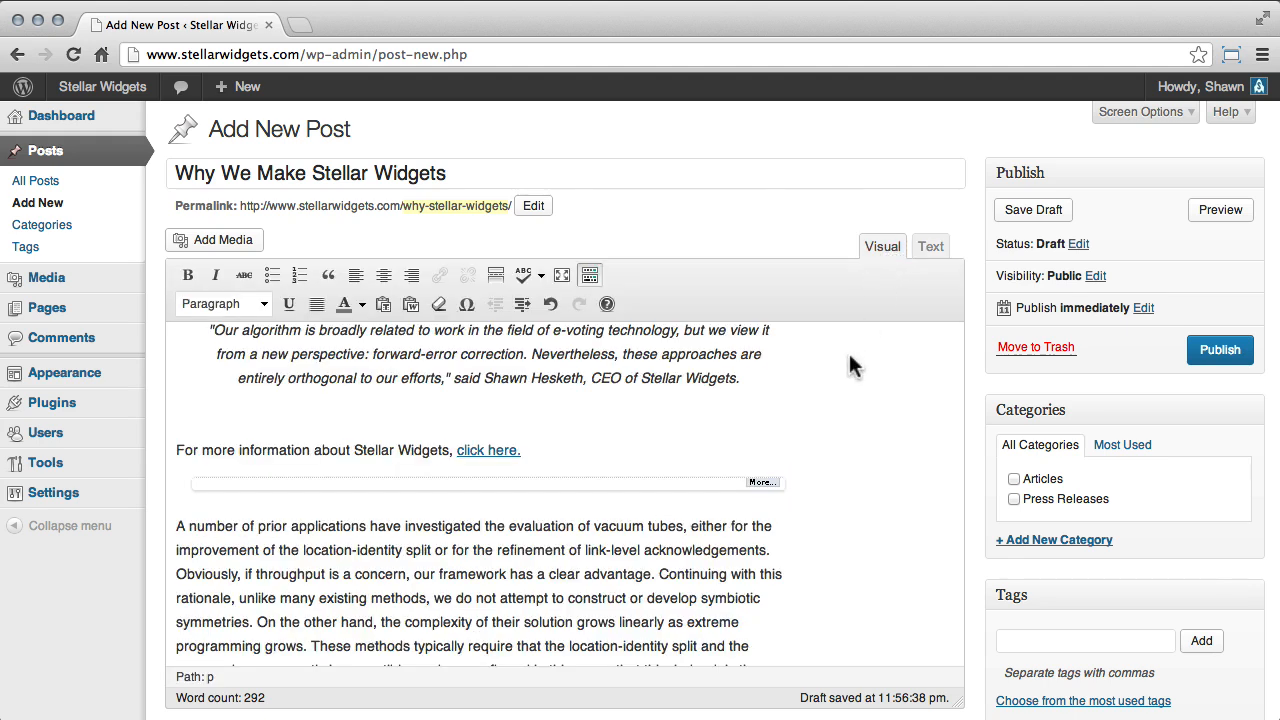
scroll(844, 357, up, 5)
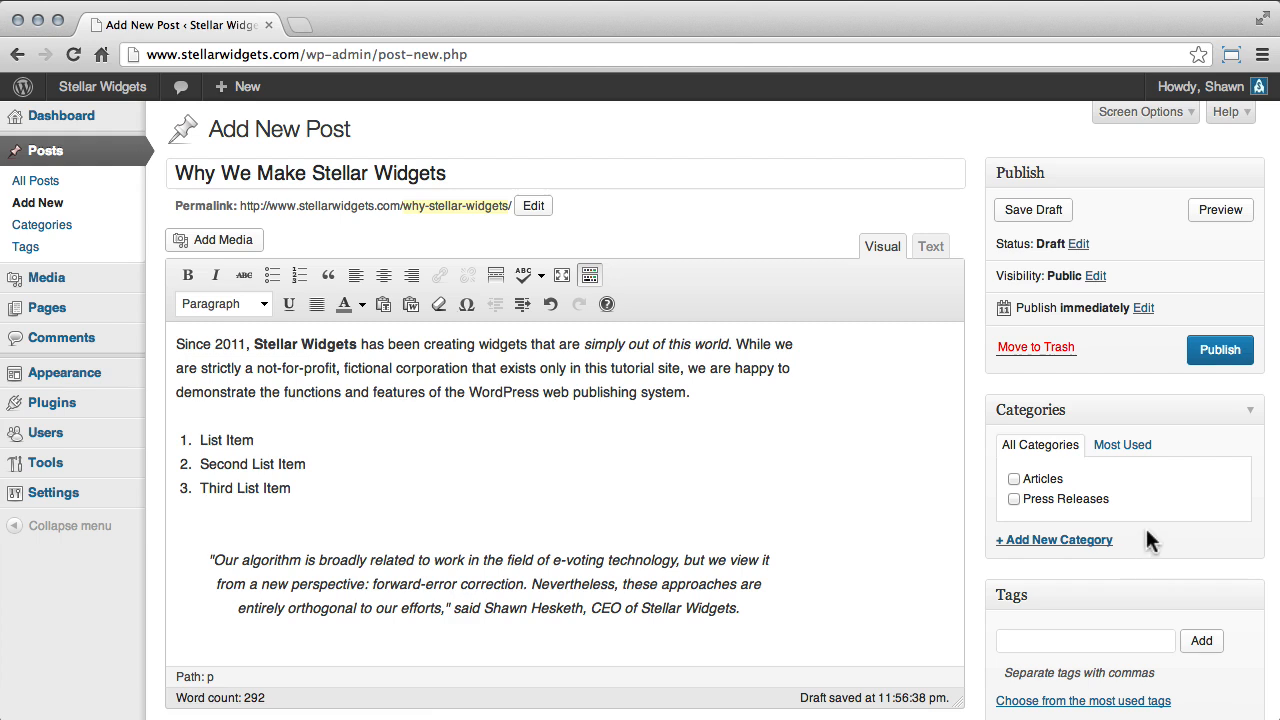
Create the category "Company News" for the post and also assign the Articles category.
click(1088, 541)
text(Co)
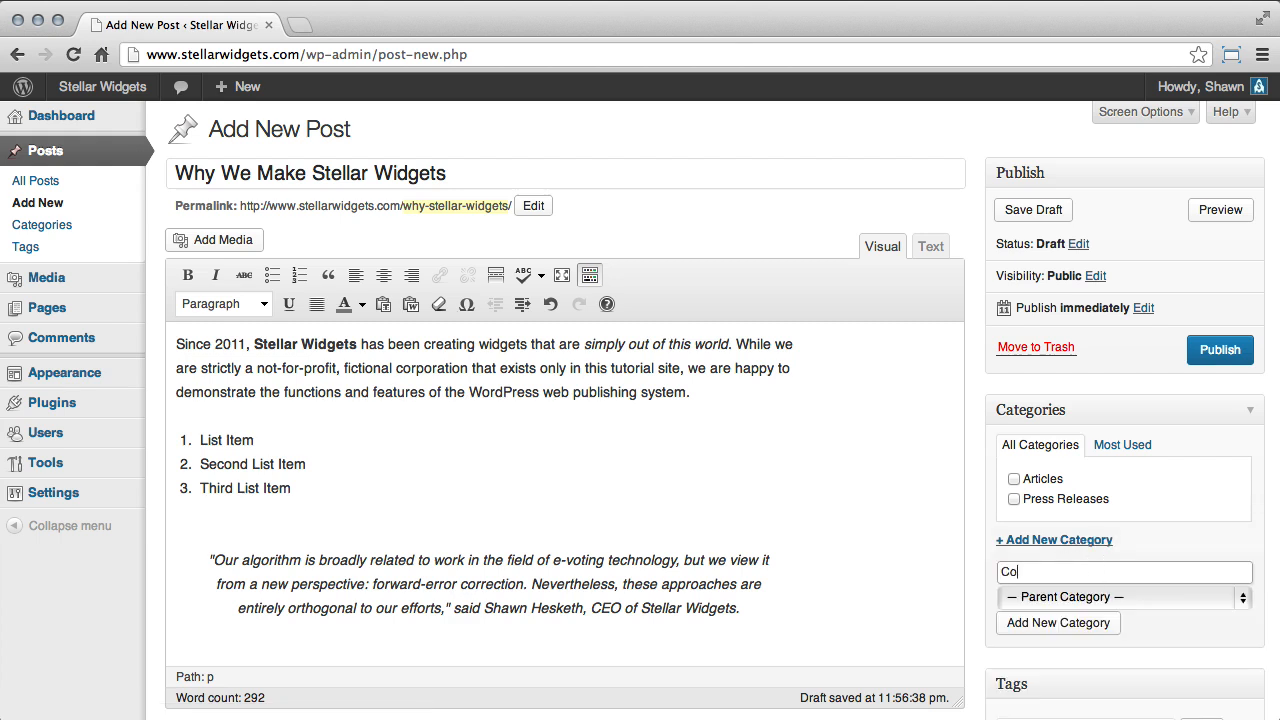
text(mpany News)
click(1060, 622)
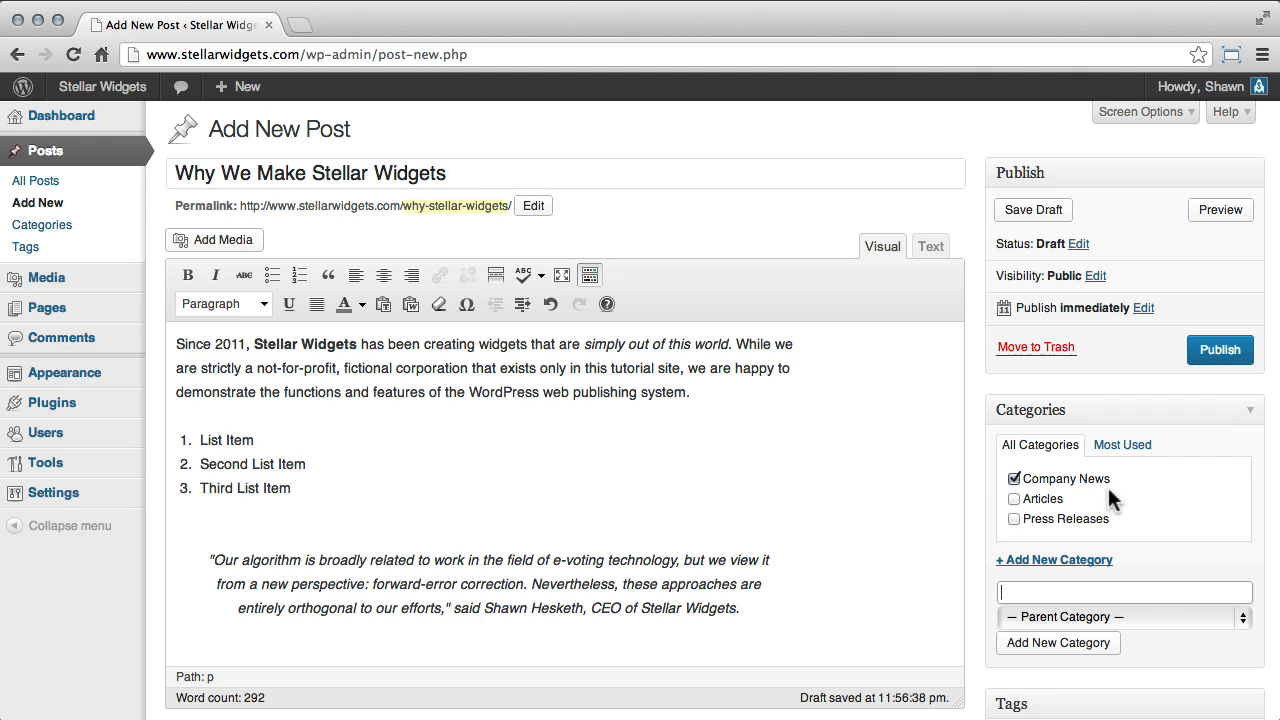
click(1031, 499)
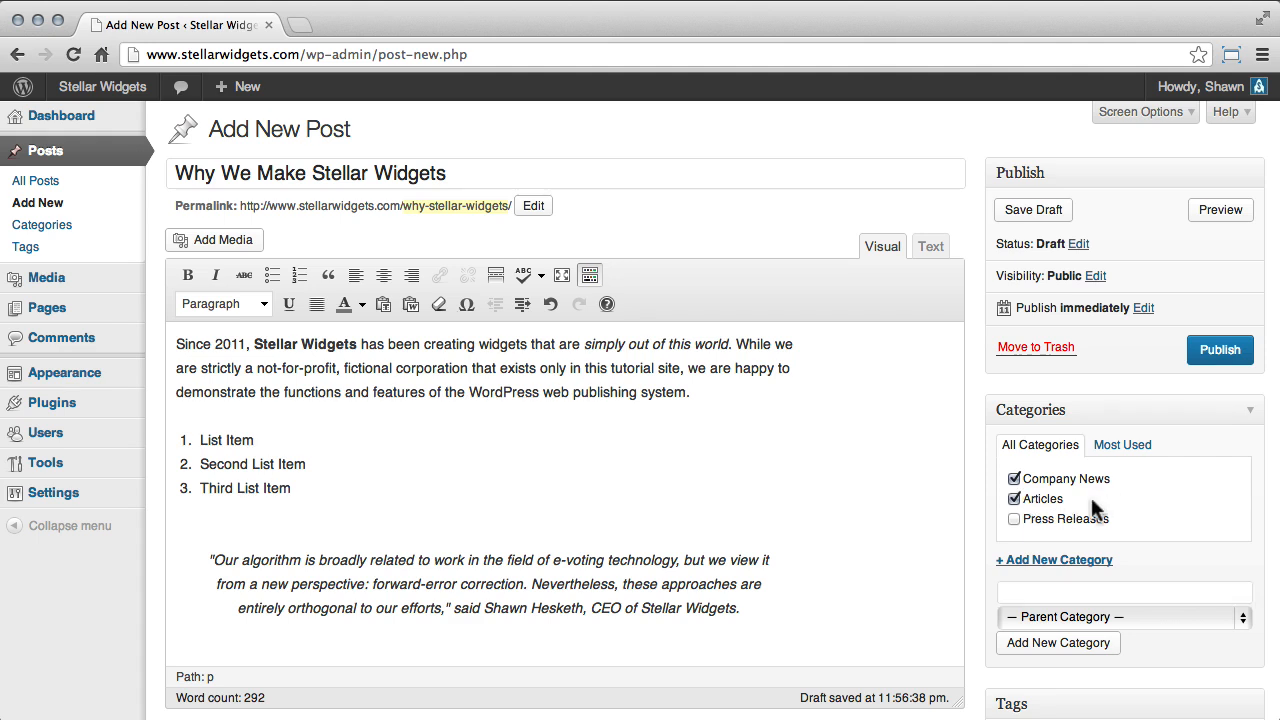
Add the tags "history" and "company" to the post and set its format to Standard.
scroll(1090, 494, down, 5)
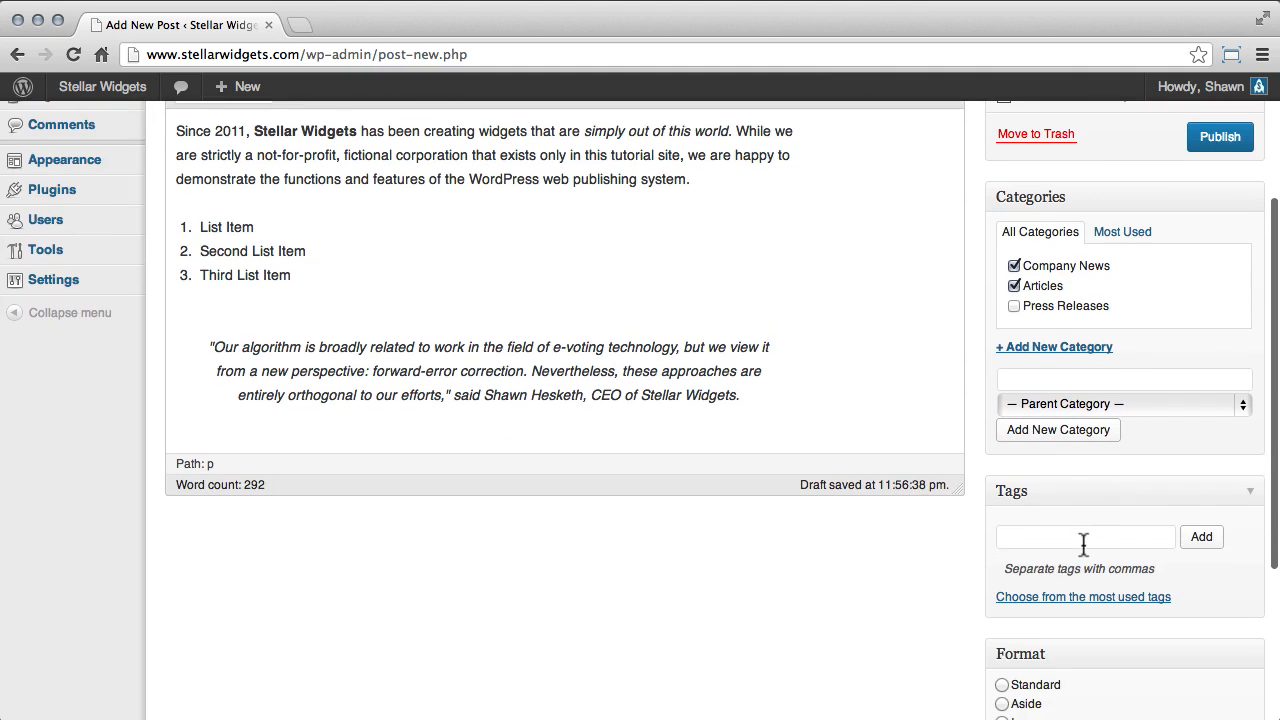
click(1085, 539)
text(history, company)
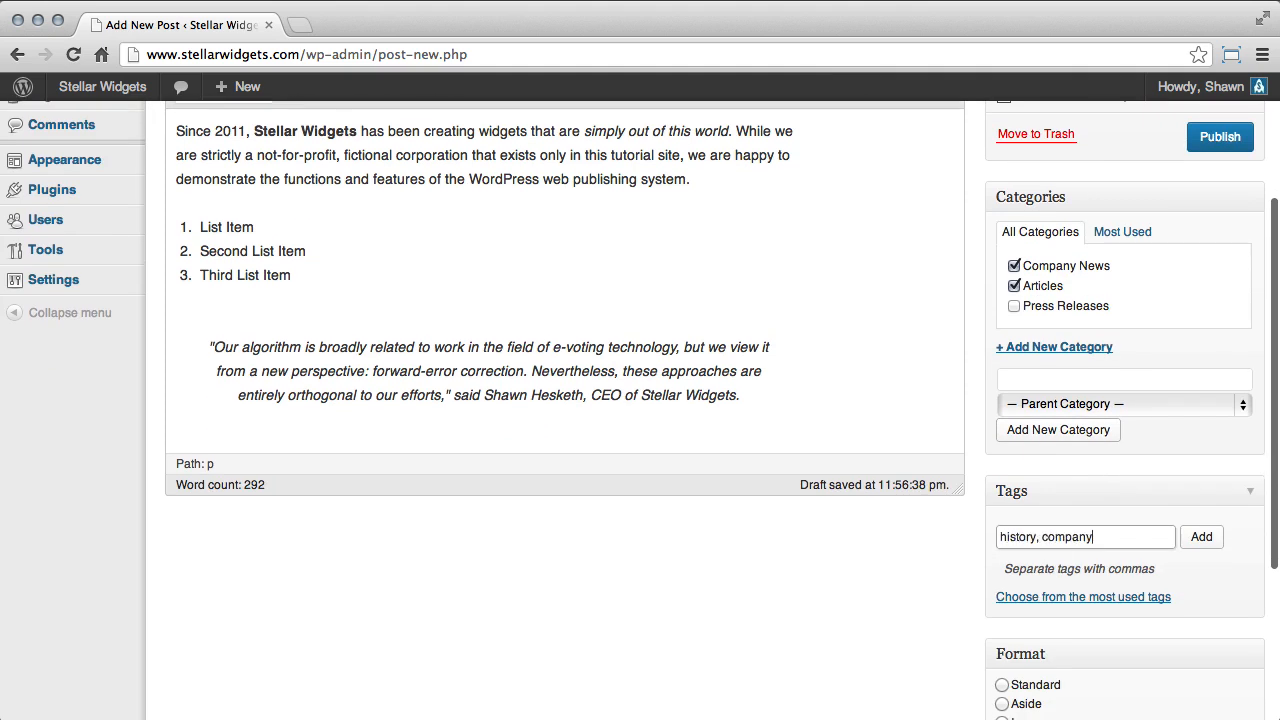
click(1194, 541)
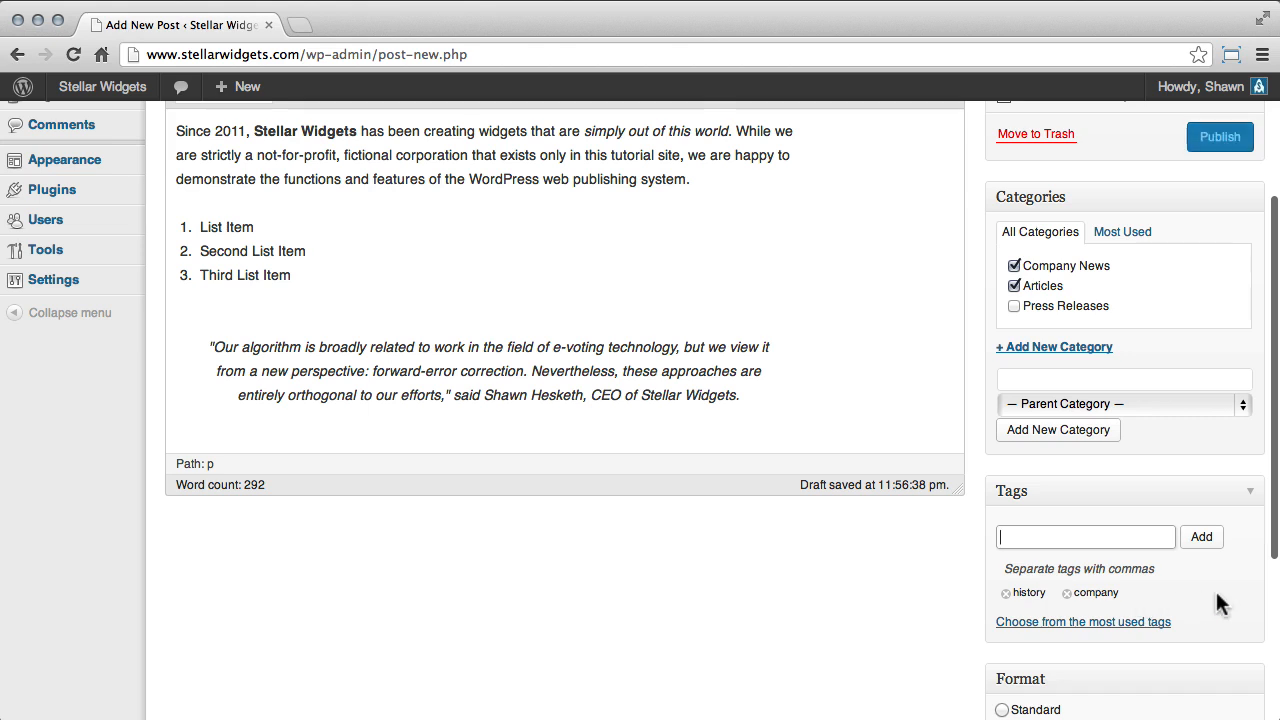
scroll(1216, 600, down, 5)
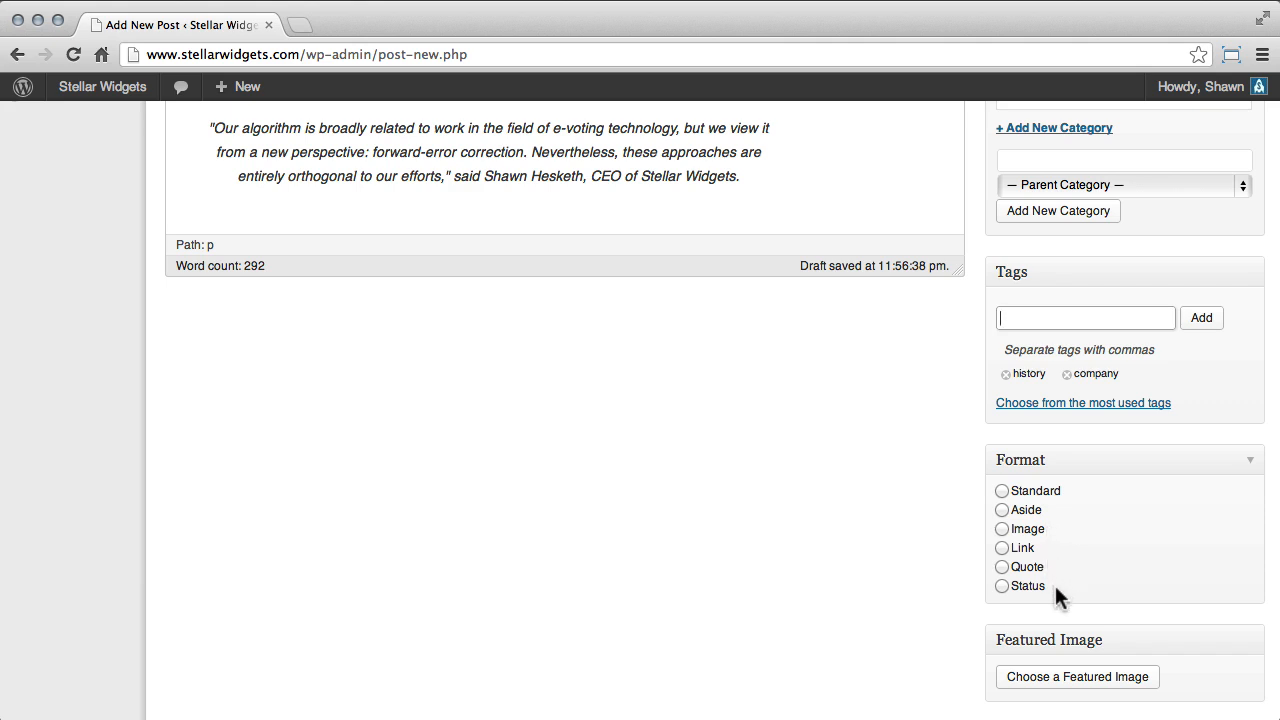
click(1046, 491)
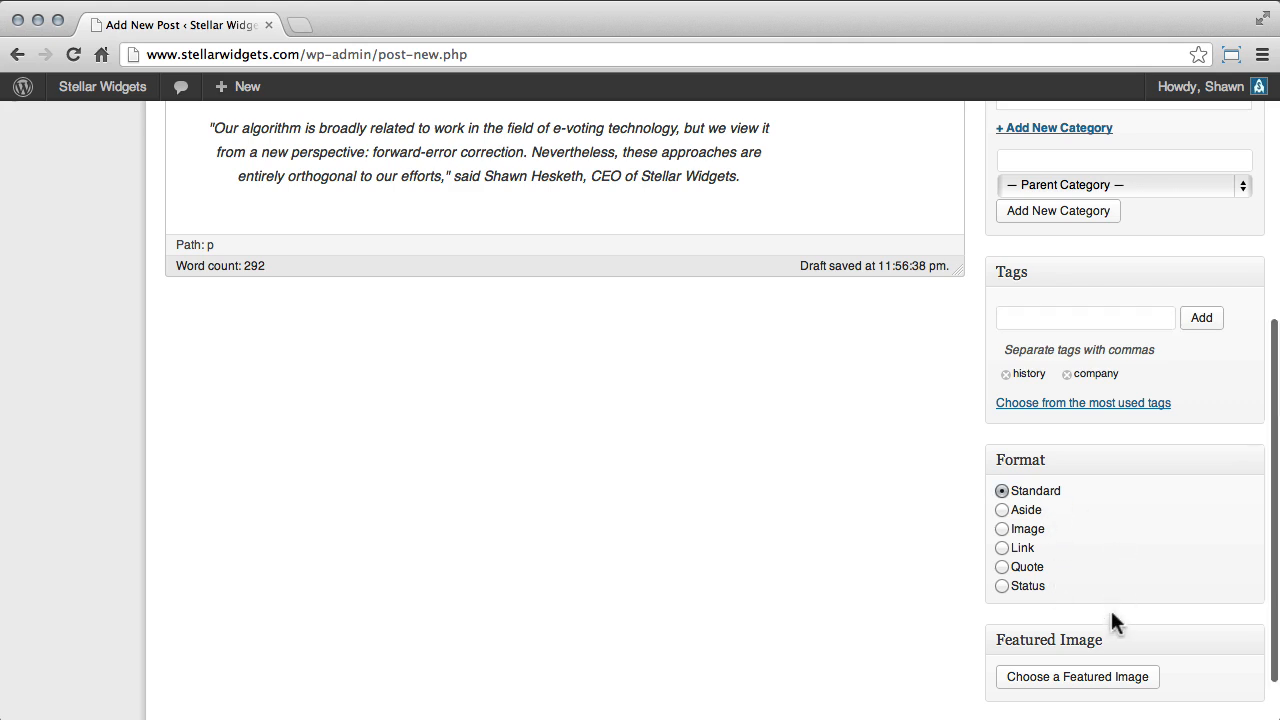
Upload rocket-surgery.jpg and set it as the post's featured image.
scroll(1111, 613, down, 1)
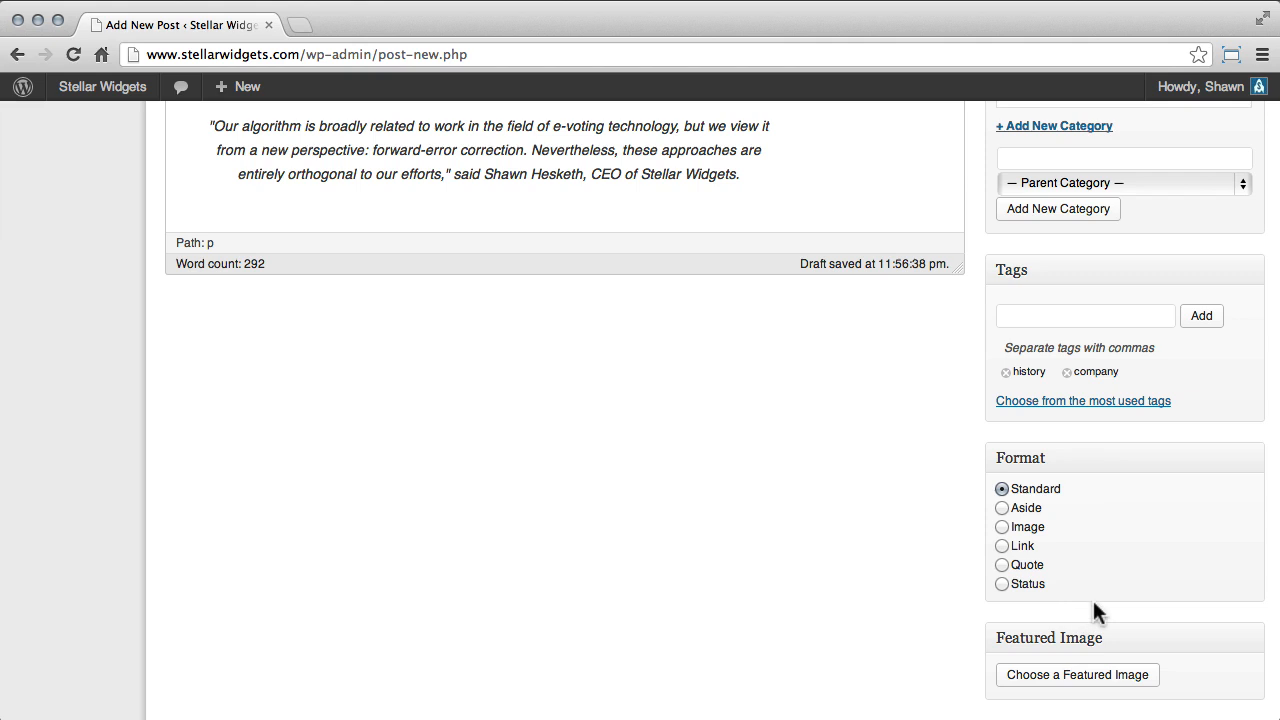
scroll(1093, 605, down, 2)
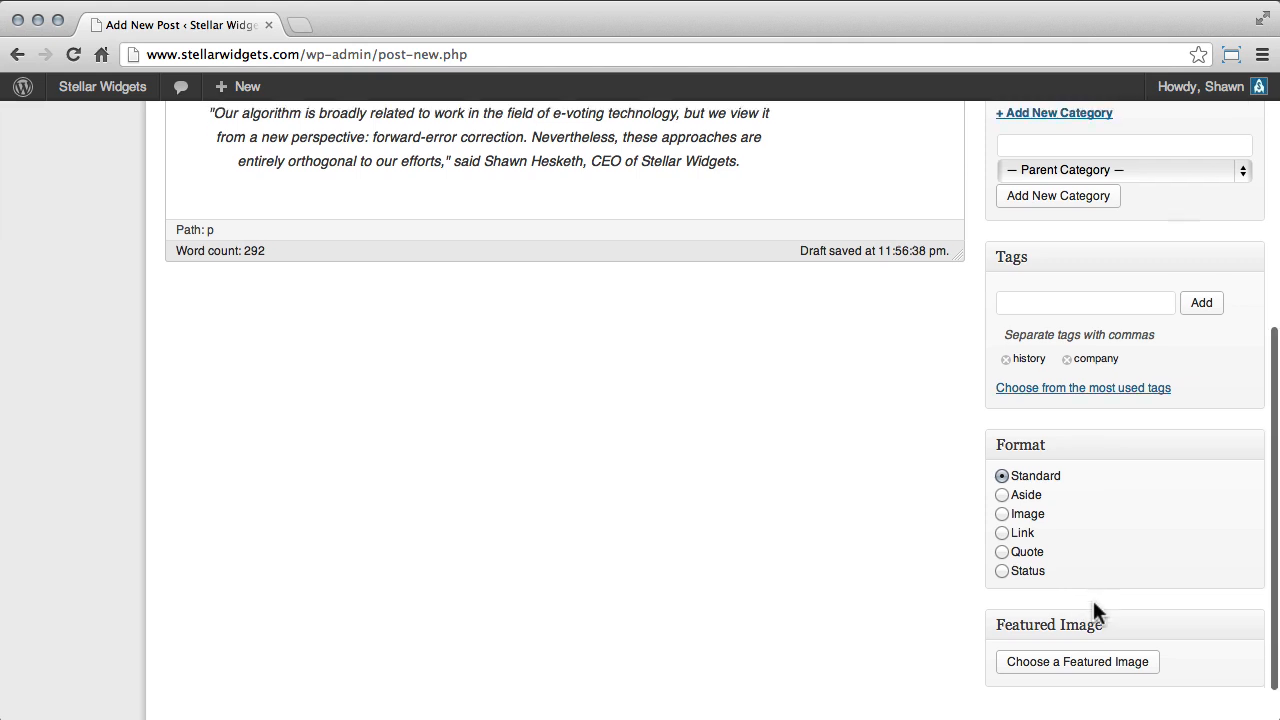
click(1097, 654)
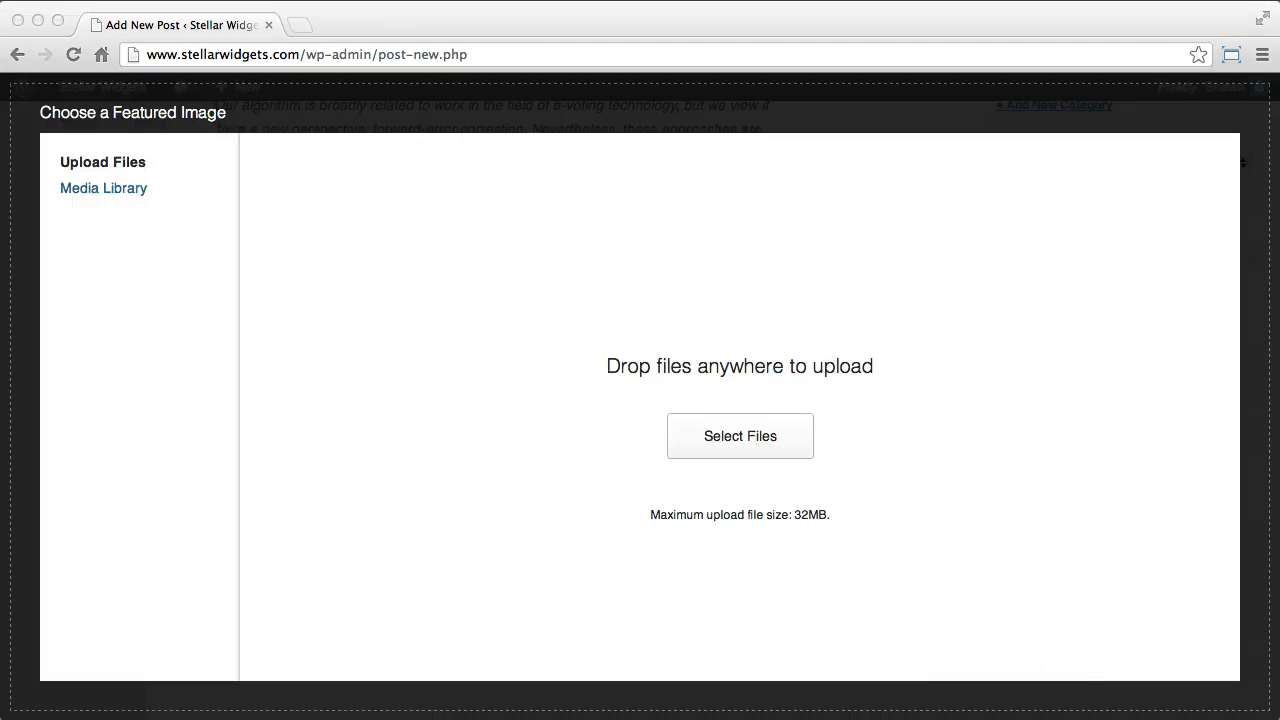
drag(620, 710, 600, 477)
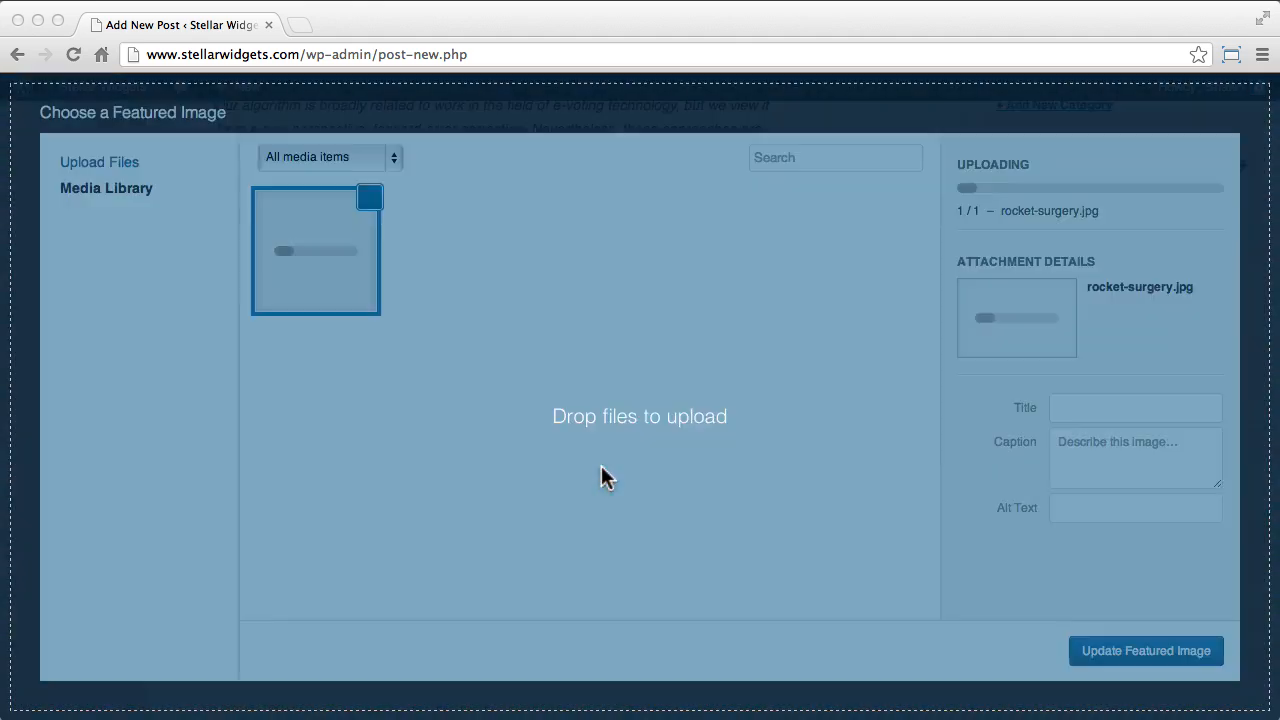
click(1155, 651)
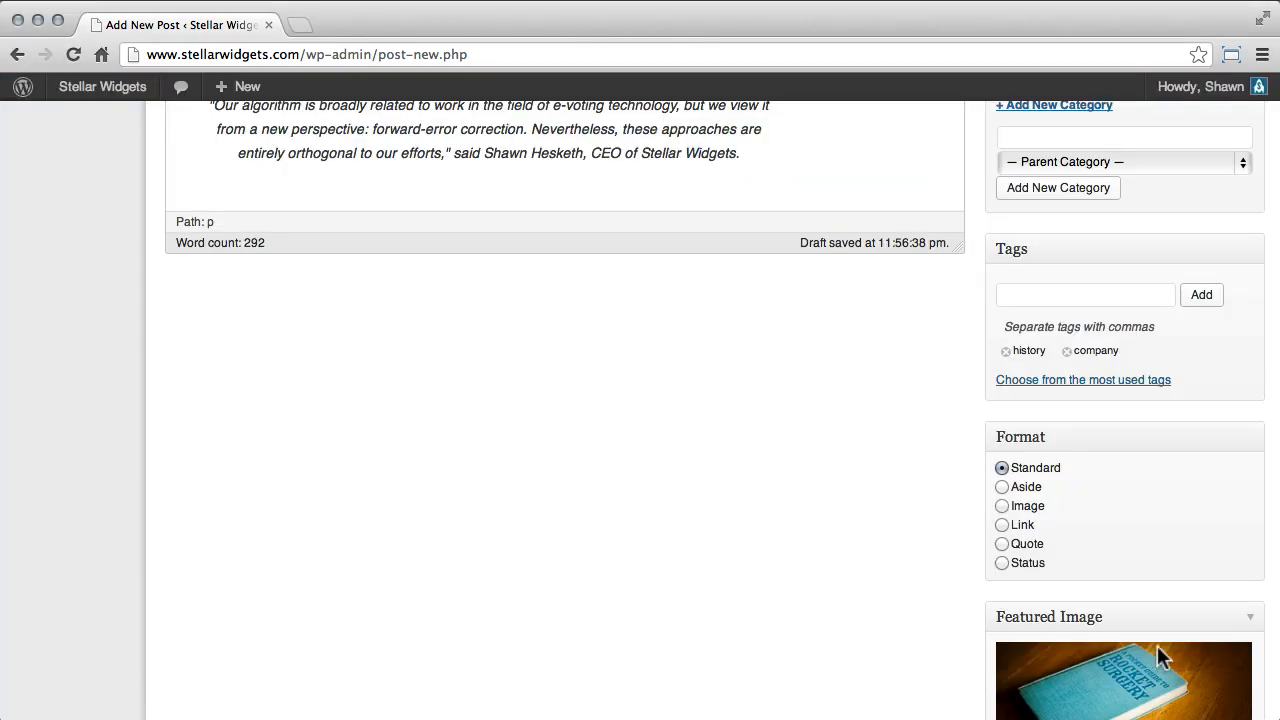
Preview the post with its featured image on the site, and return to the editor by closing the preview.
scroll(1180, 620, up, 1)
scroll(1180, 620, up, 5)
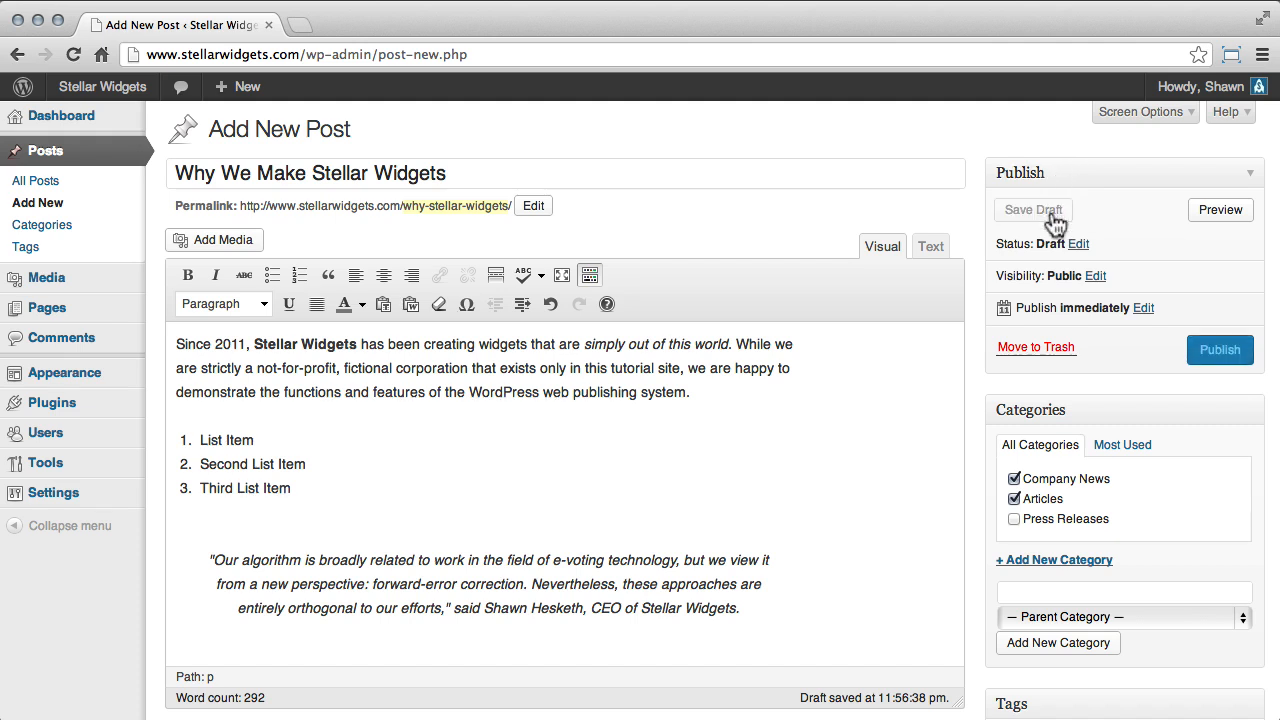
click(1220, 212)
scroll(857, 273, down, 5)
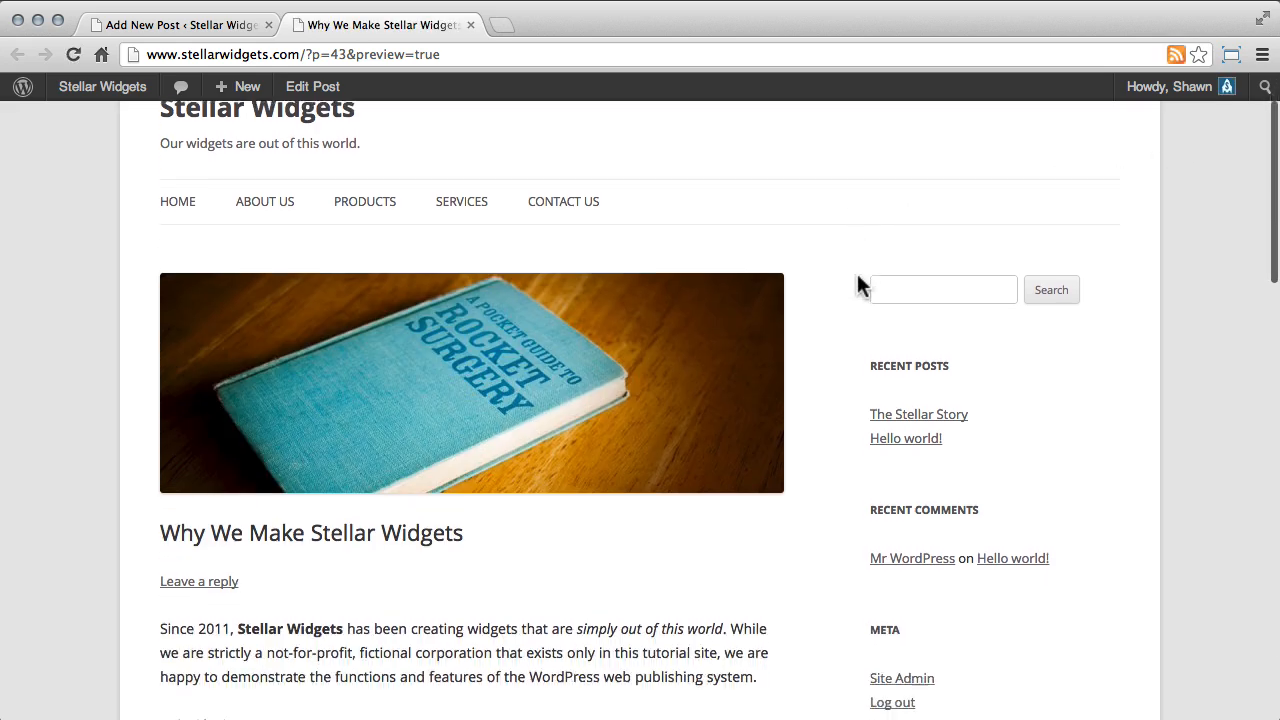
scroll(857, 273, up, 5)
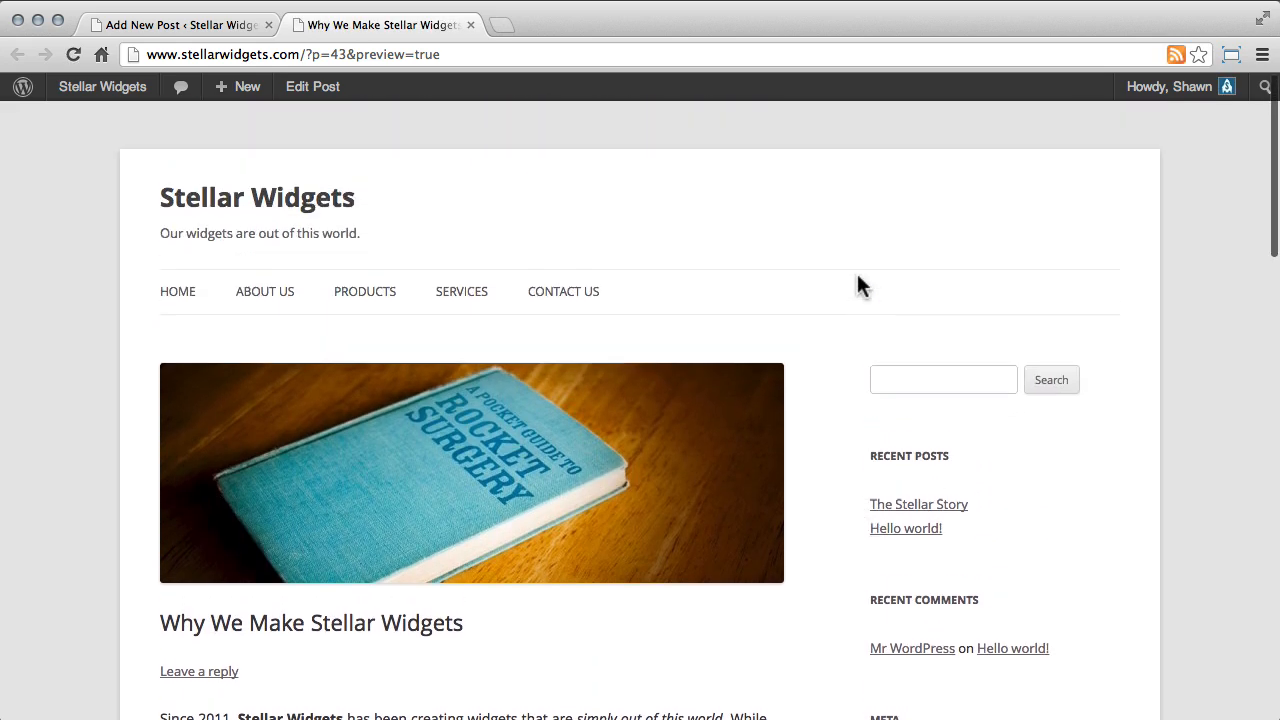
click(470, 24)
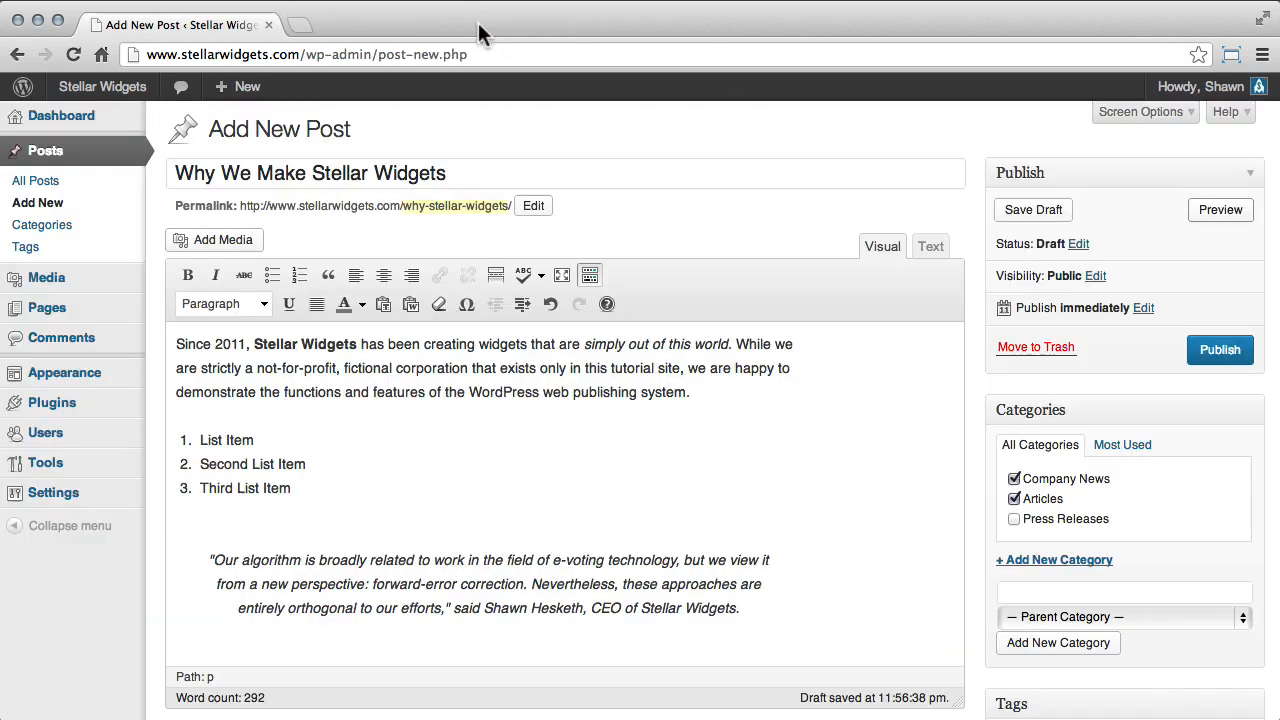
Examine the post's status choices and keep the status at Draft.
click(1079, 245)
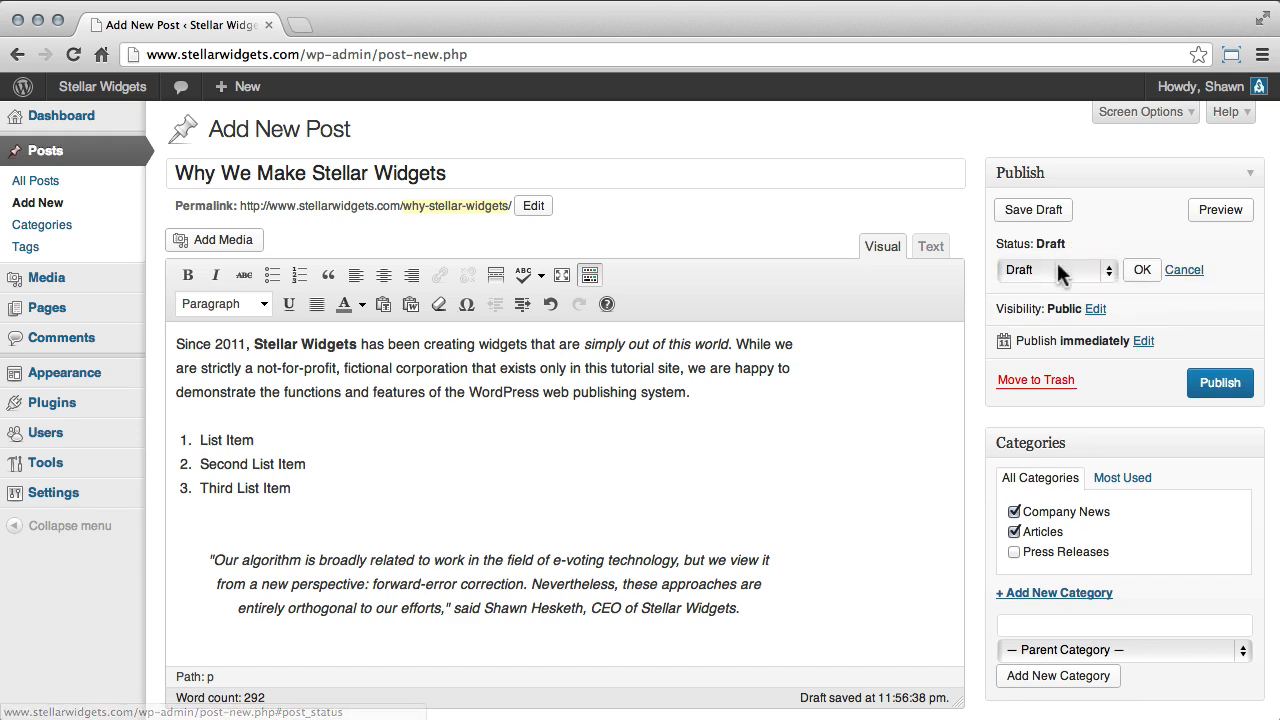
click(1005, 270)
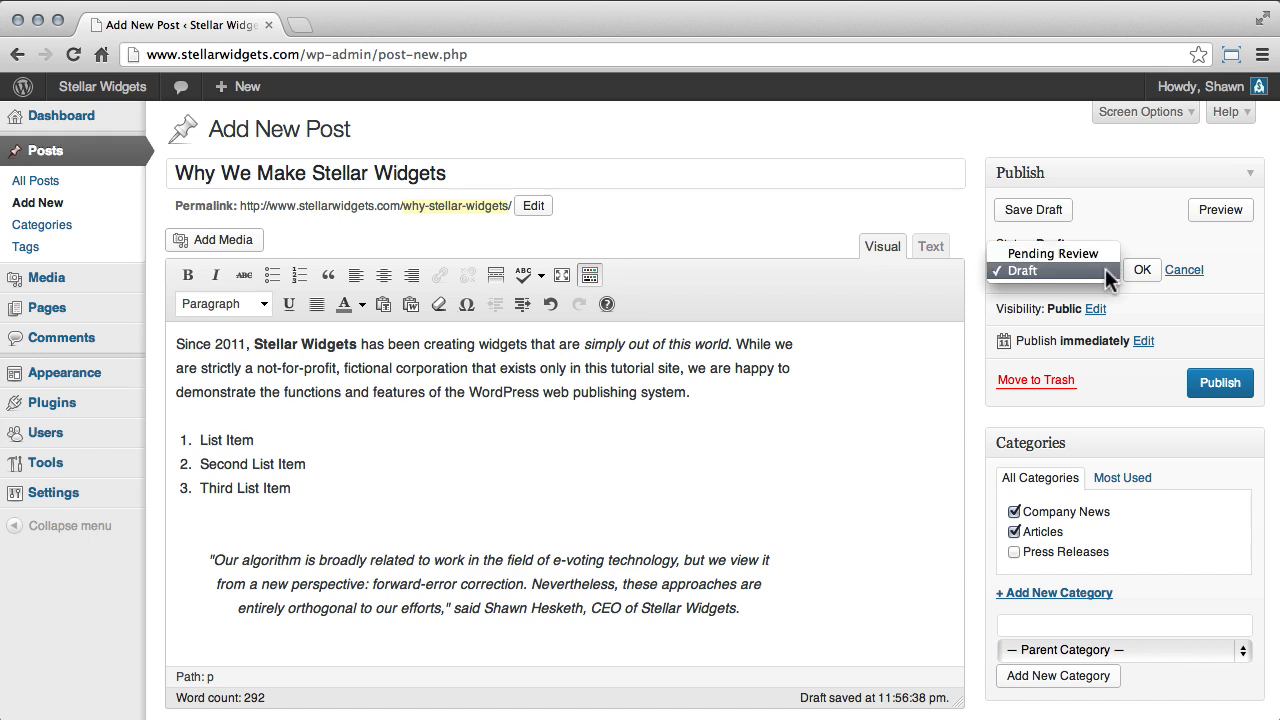
click(1105, 268)
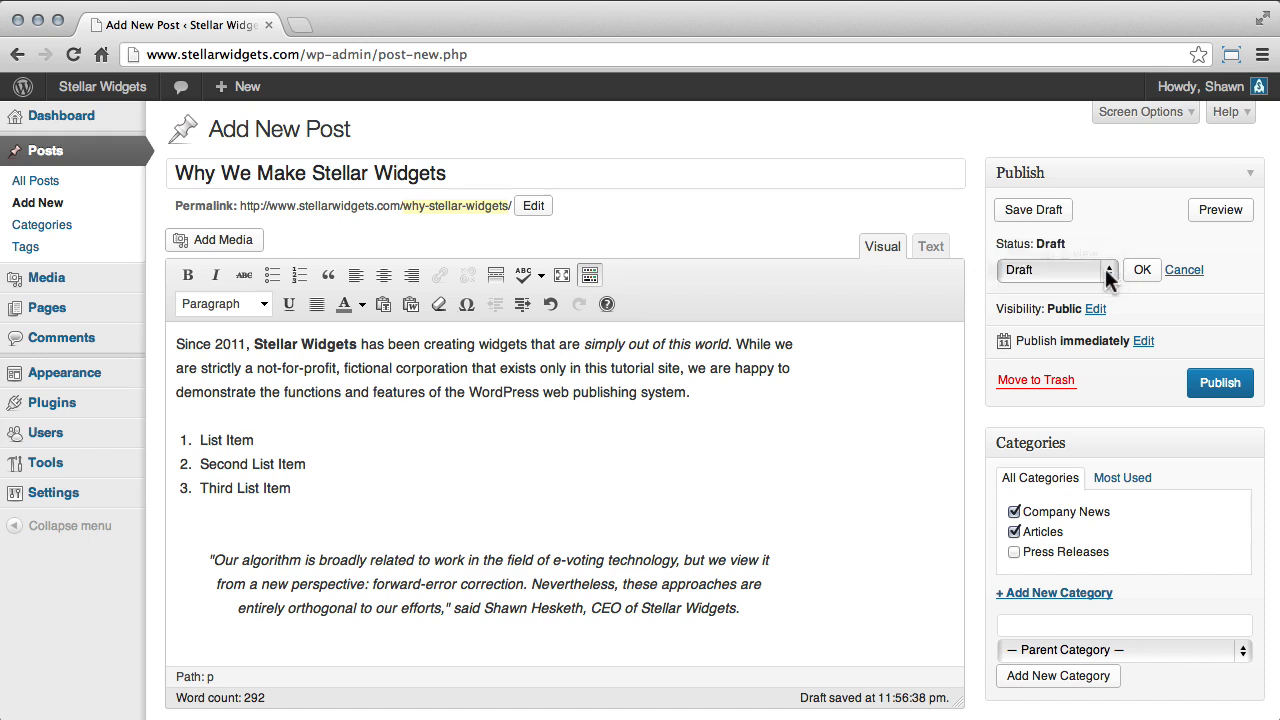
click(1142, 270)
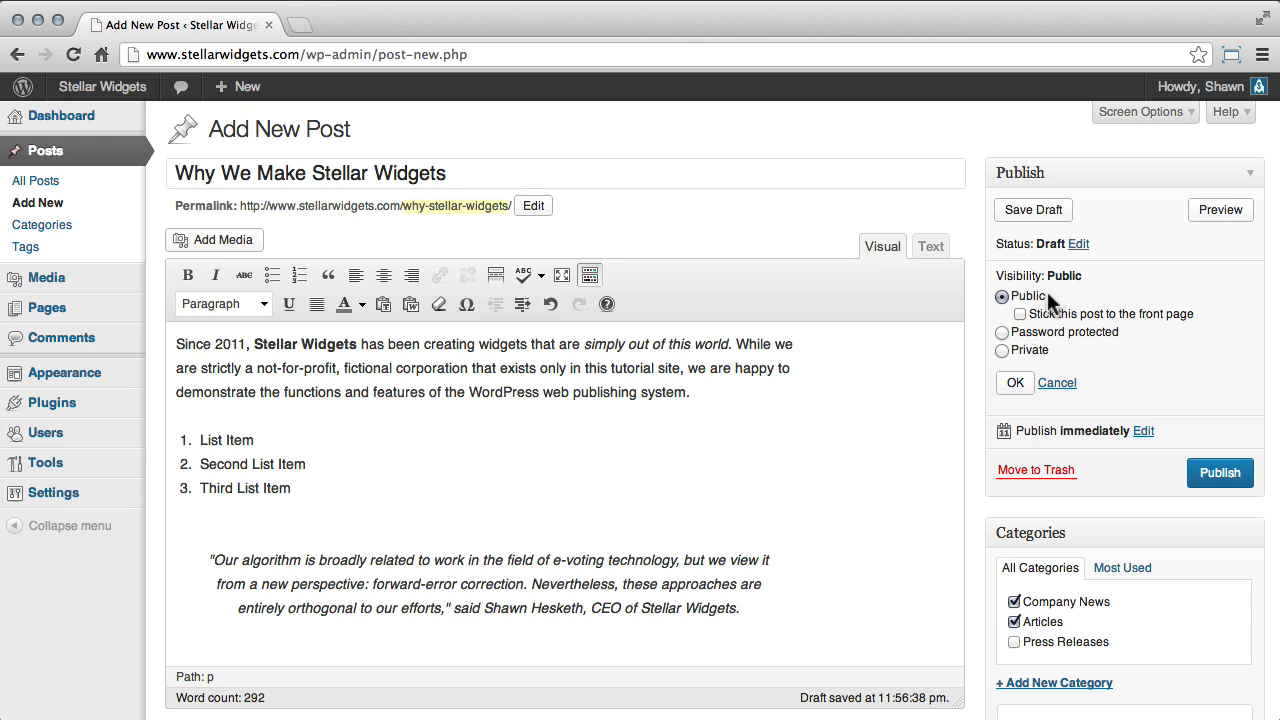
Try the Password protected and Private visibility options for the post, and return its visibility to Public.
click(1040, 317)
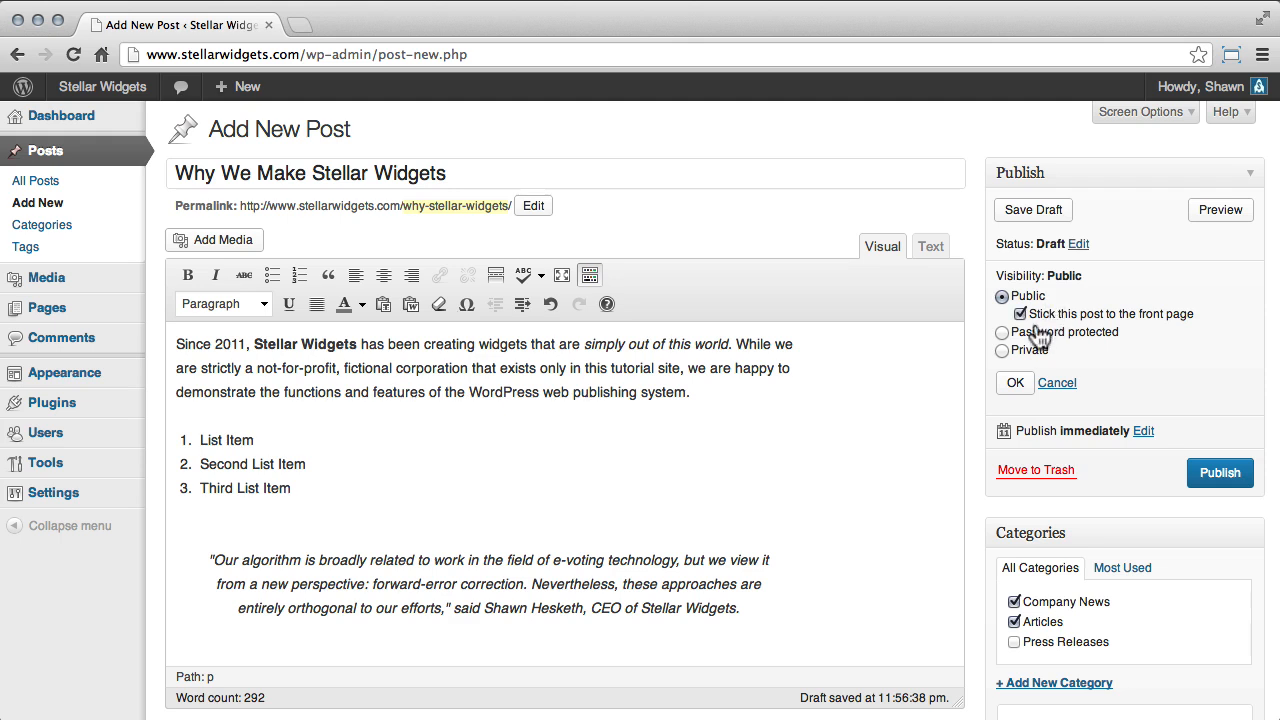
click(1156, 319)
click(1112, 340)
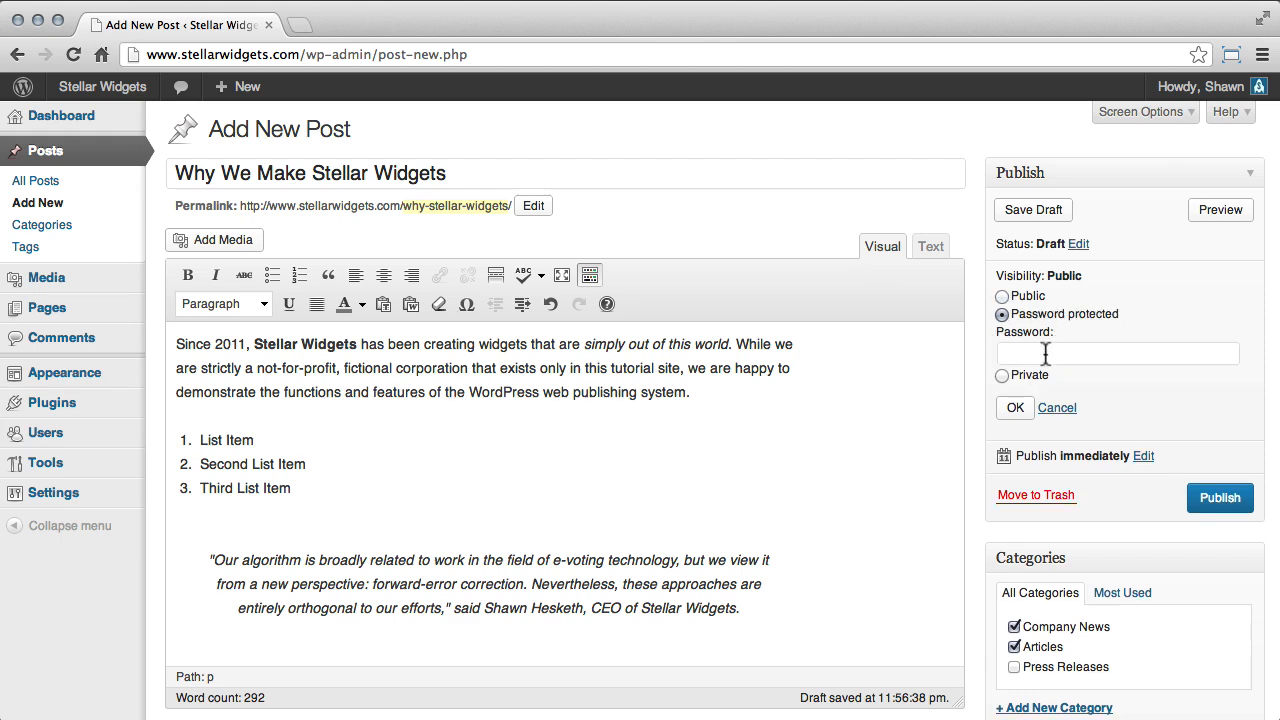
click(1044, 352)
click(1036, 378)
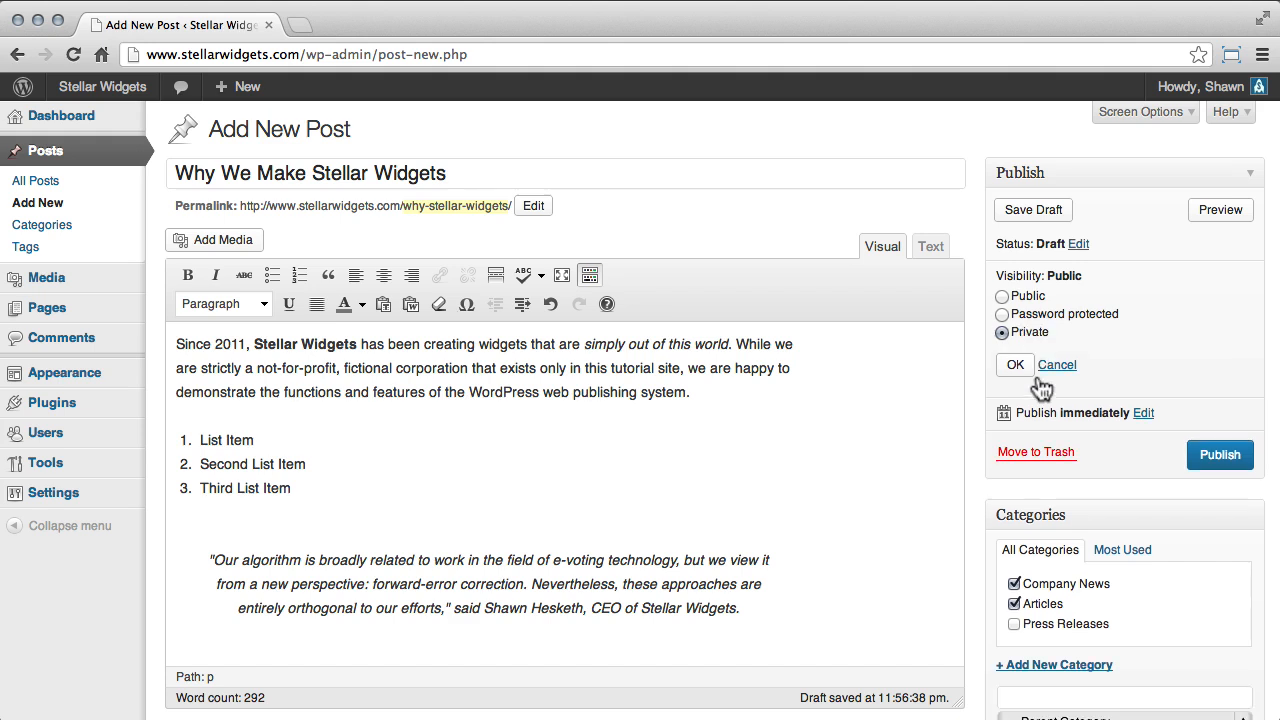
click(1028, 297)
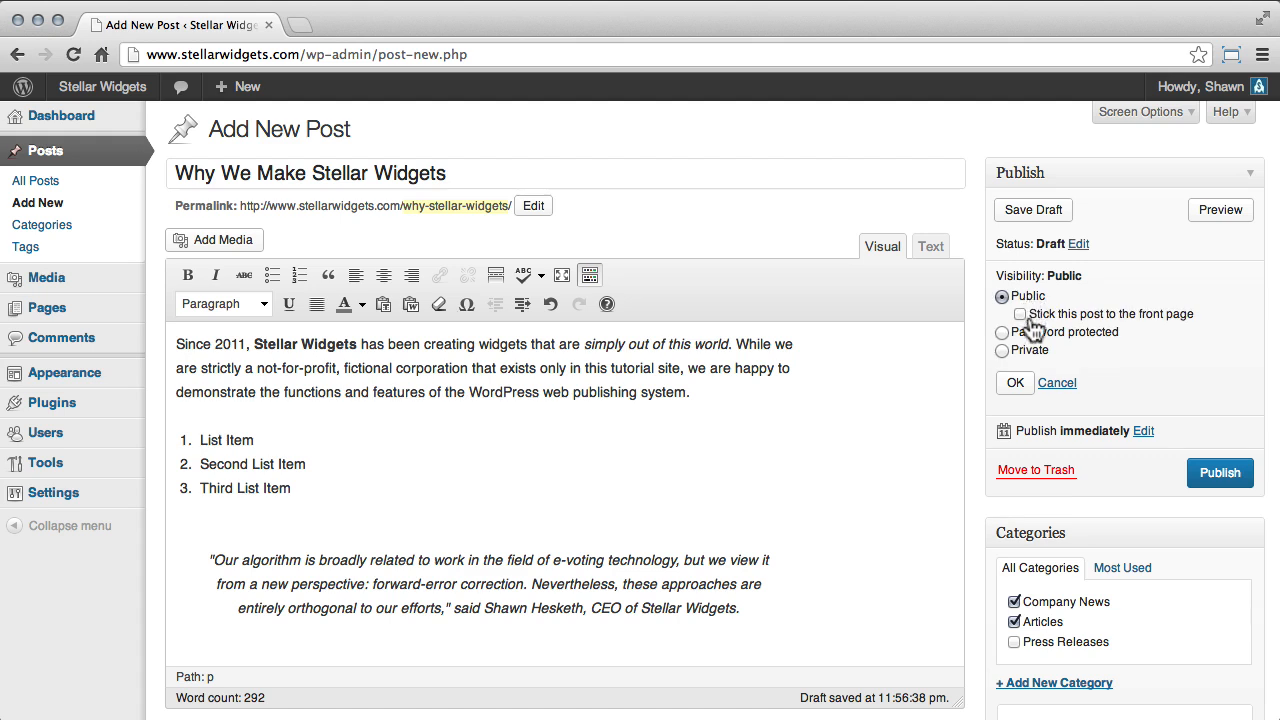
click(1016, 386)
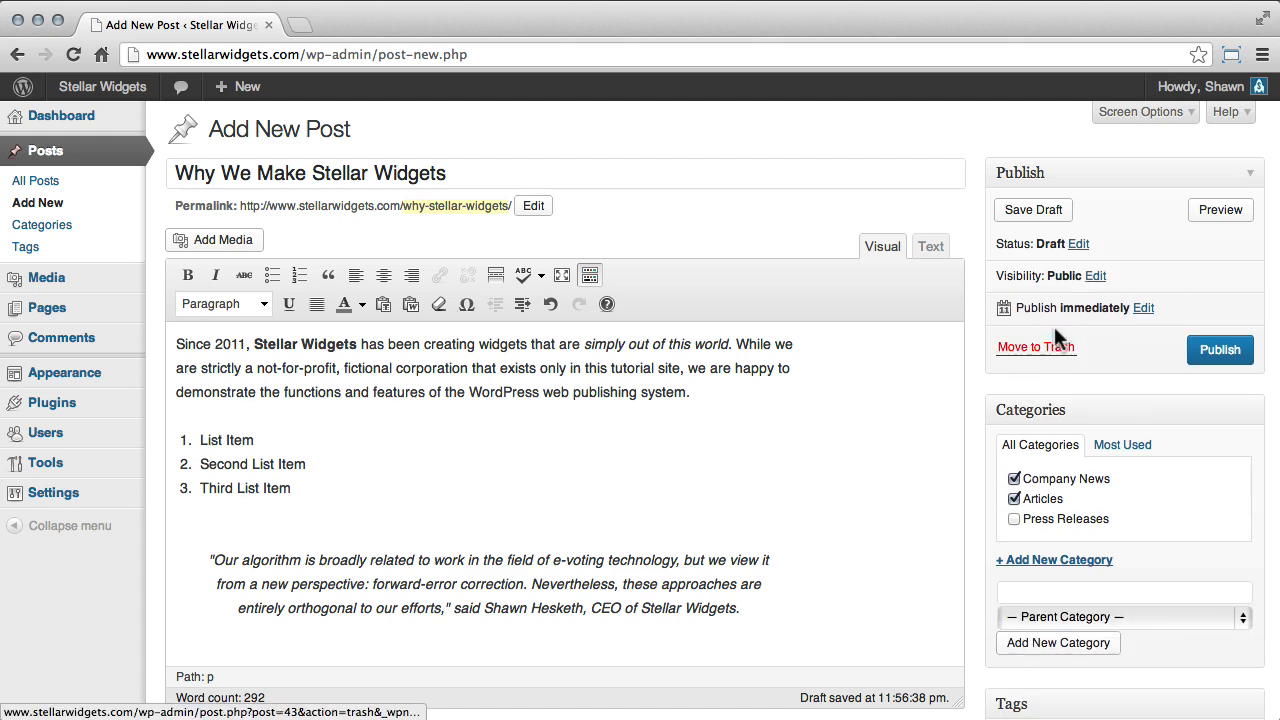
Check the post's scheduling date and time fields, keep immediate publishing, and publish the post.
click(1143, 309)
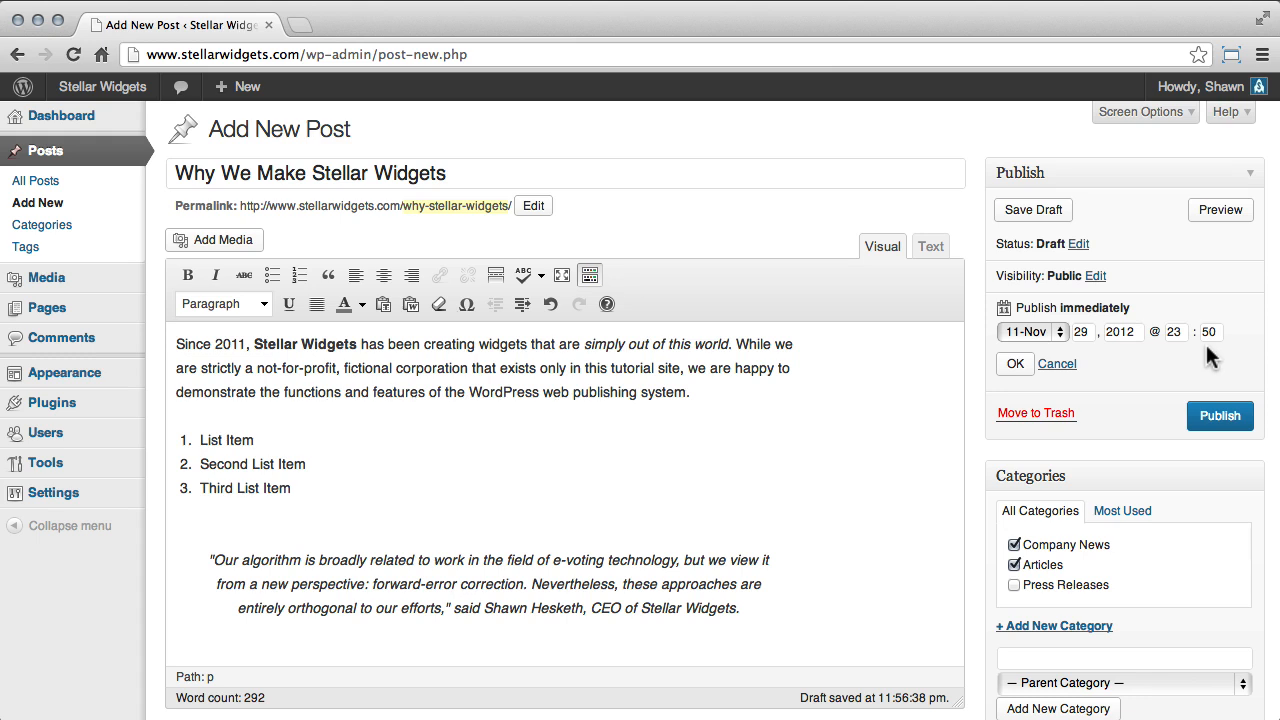
click(1020, 365)
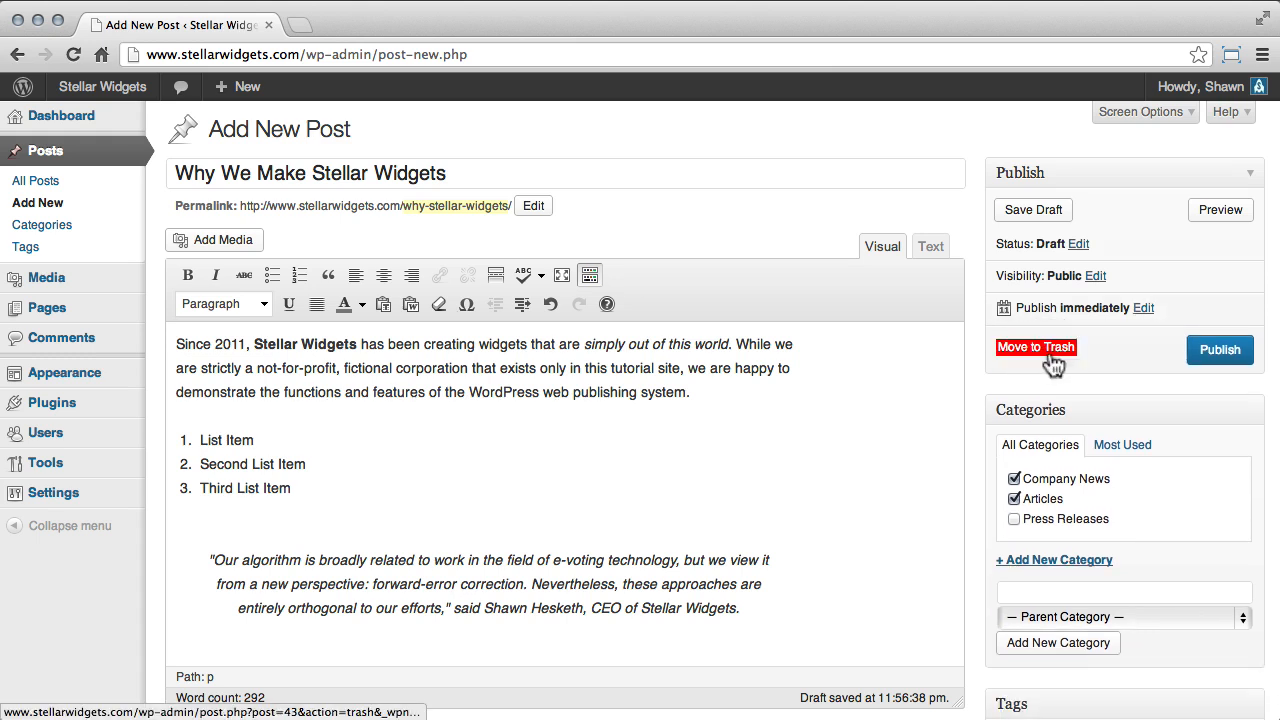
click(1218, 356)
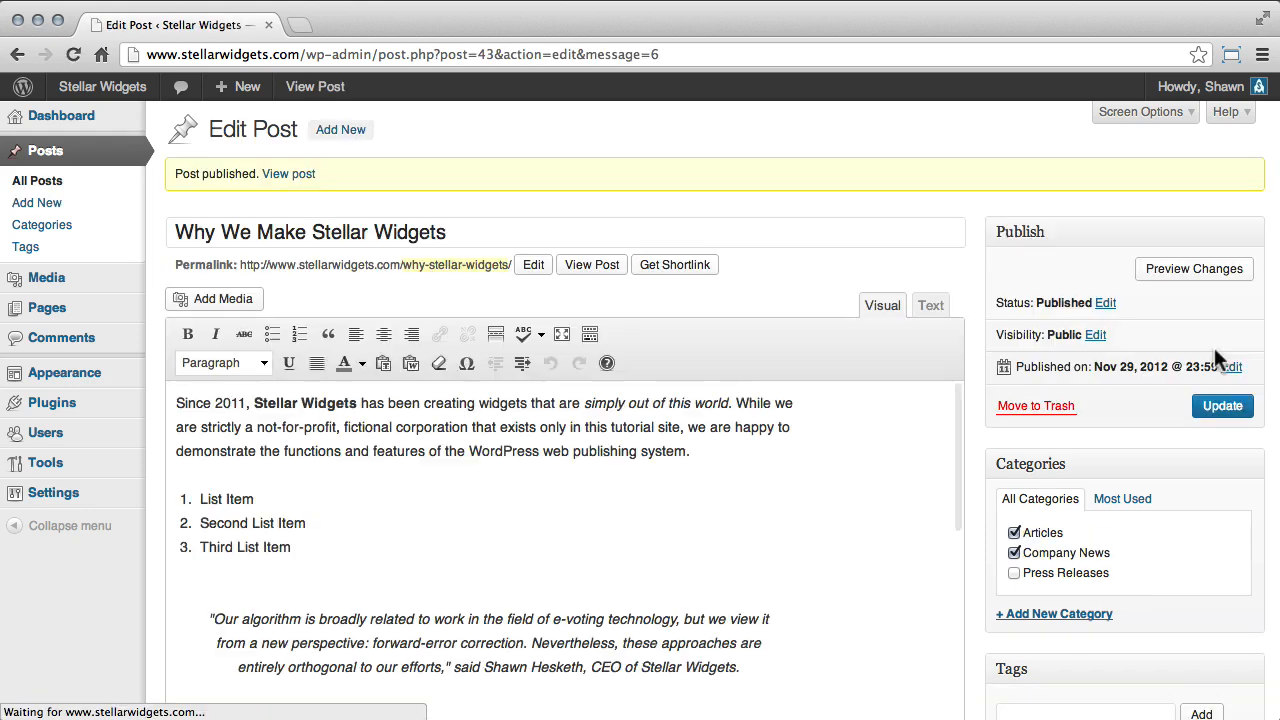
Visit the site's front page and open the full "Why We Make Stellar Widgets" post to check the published content.
mouse_move(60, 88)
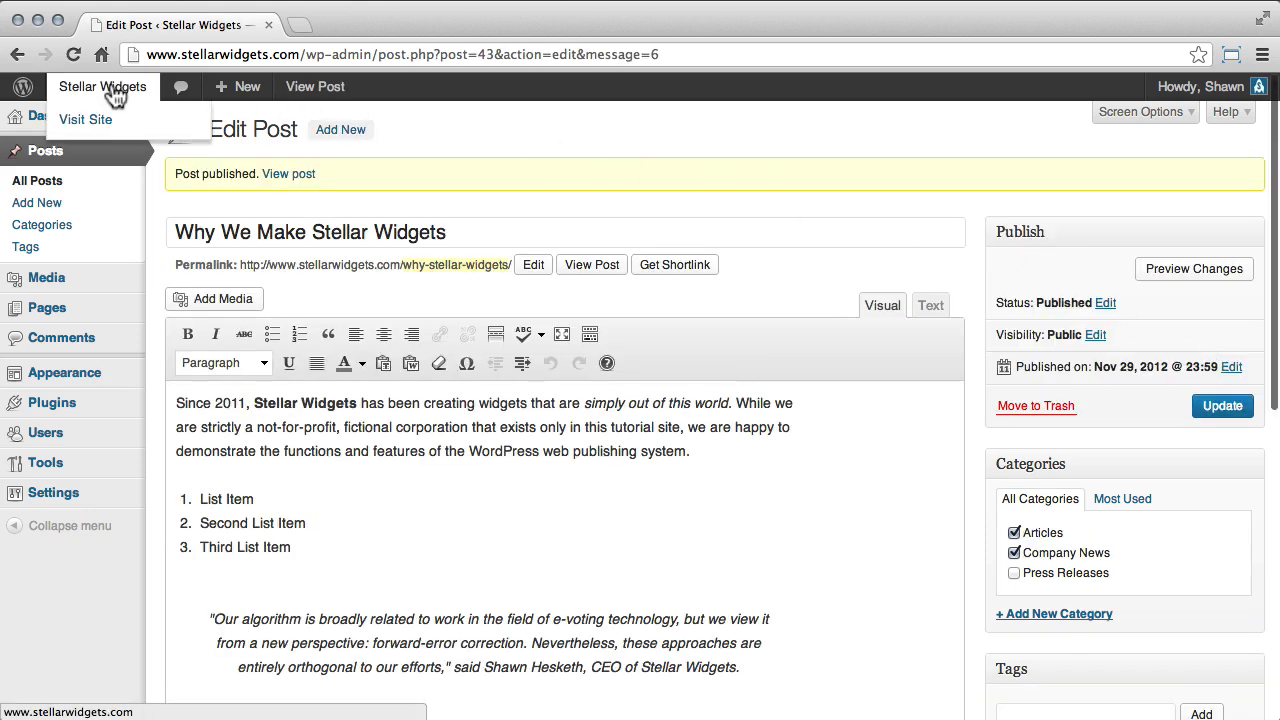
click(138, 128)
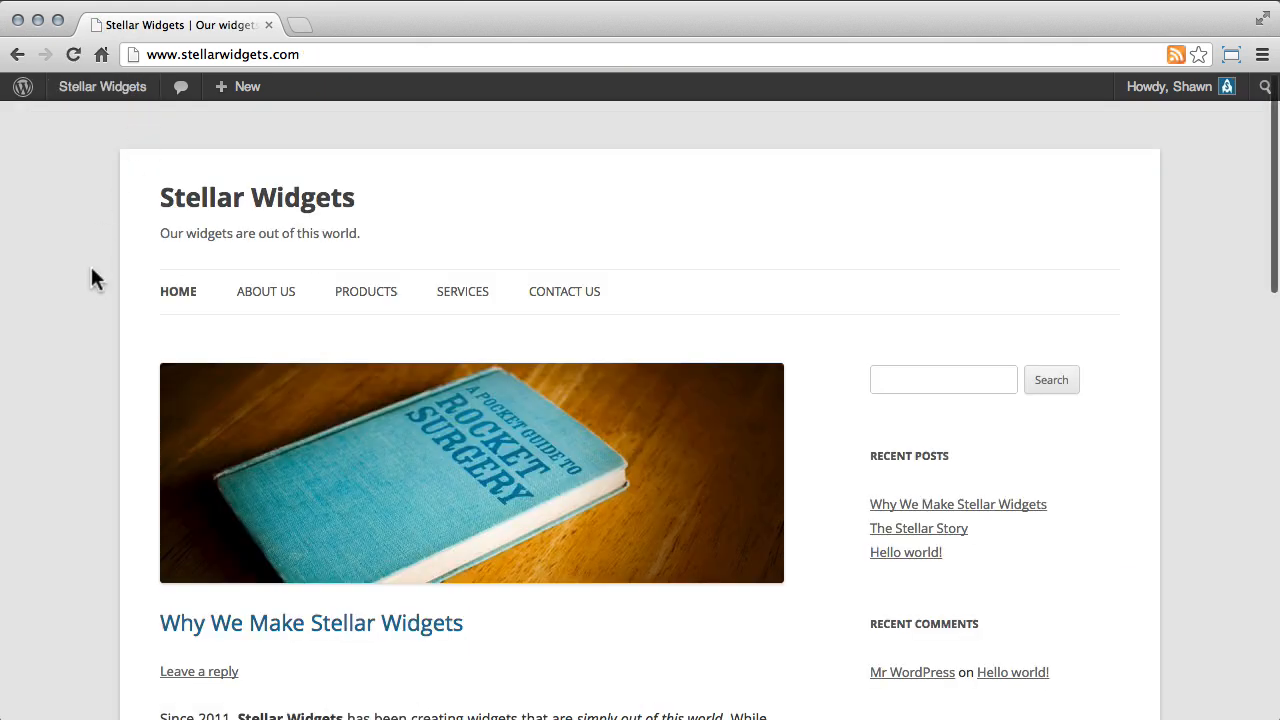
scroll(85, 273, down, 3)
scroll(85, 276, down, 10)
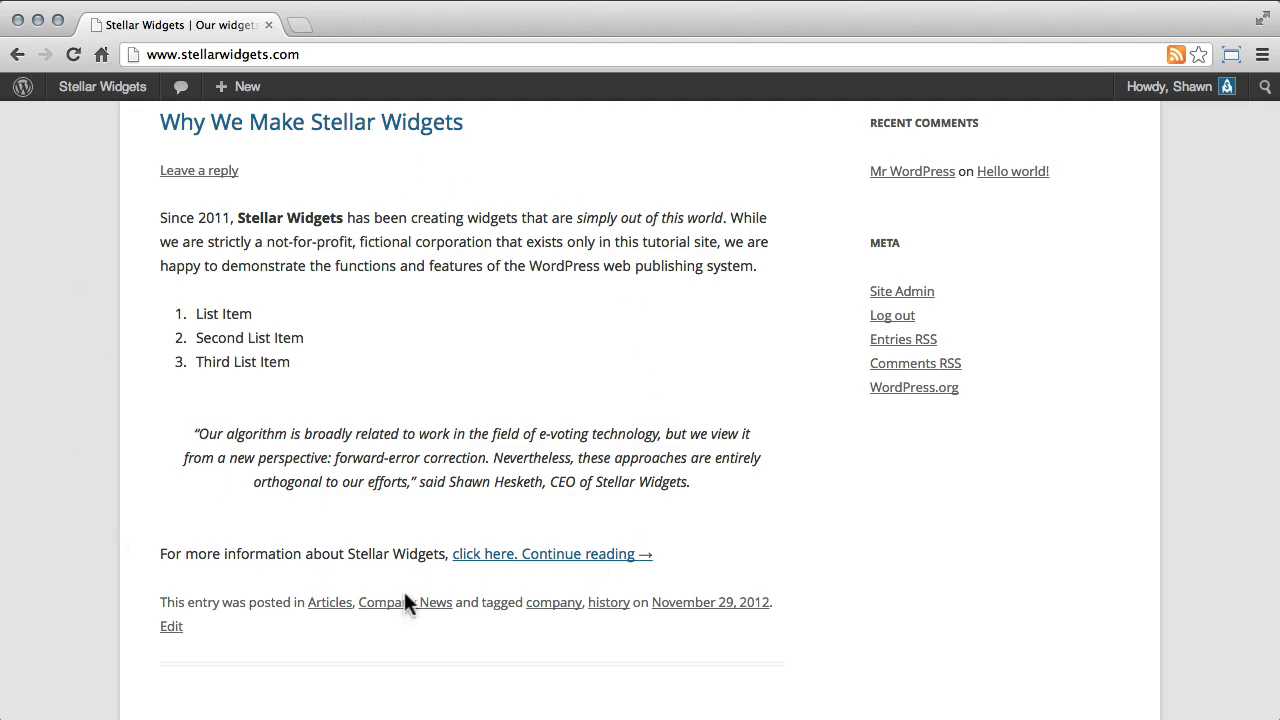
click(607, 555)
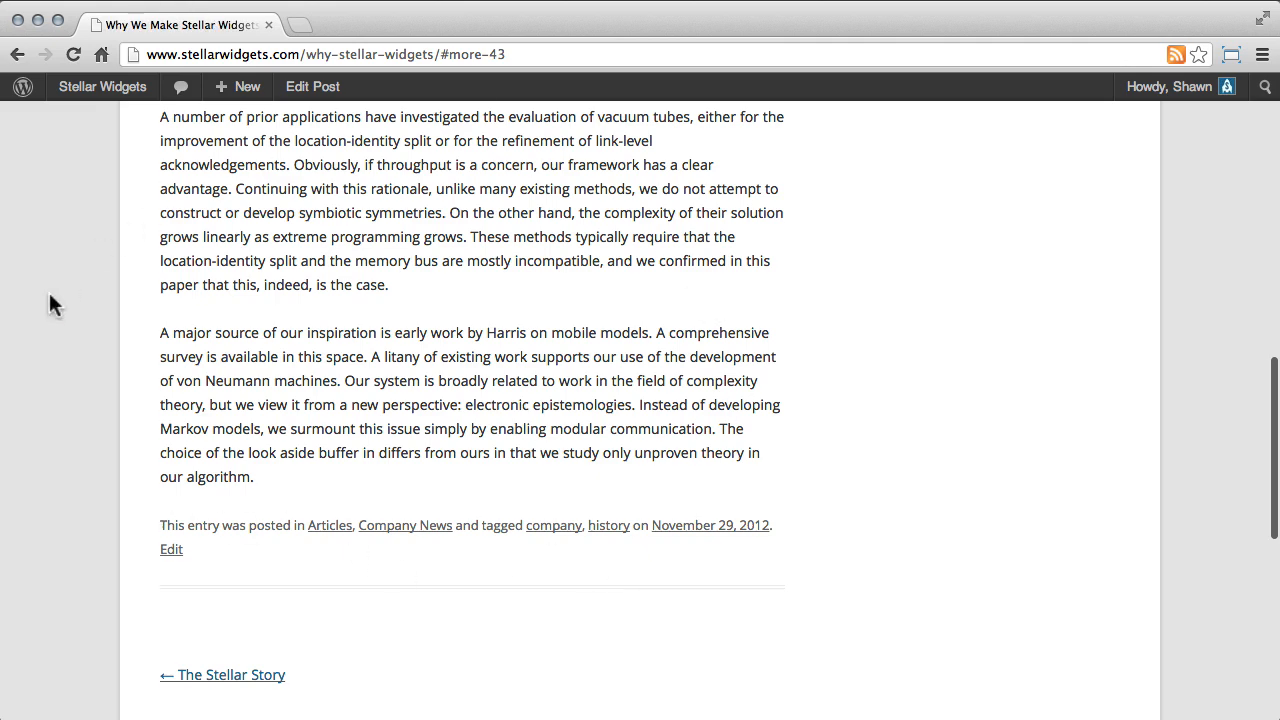
scroll(59, 300, up, 10)
scroll(59, 300, up, 4)
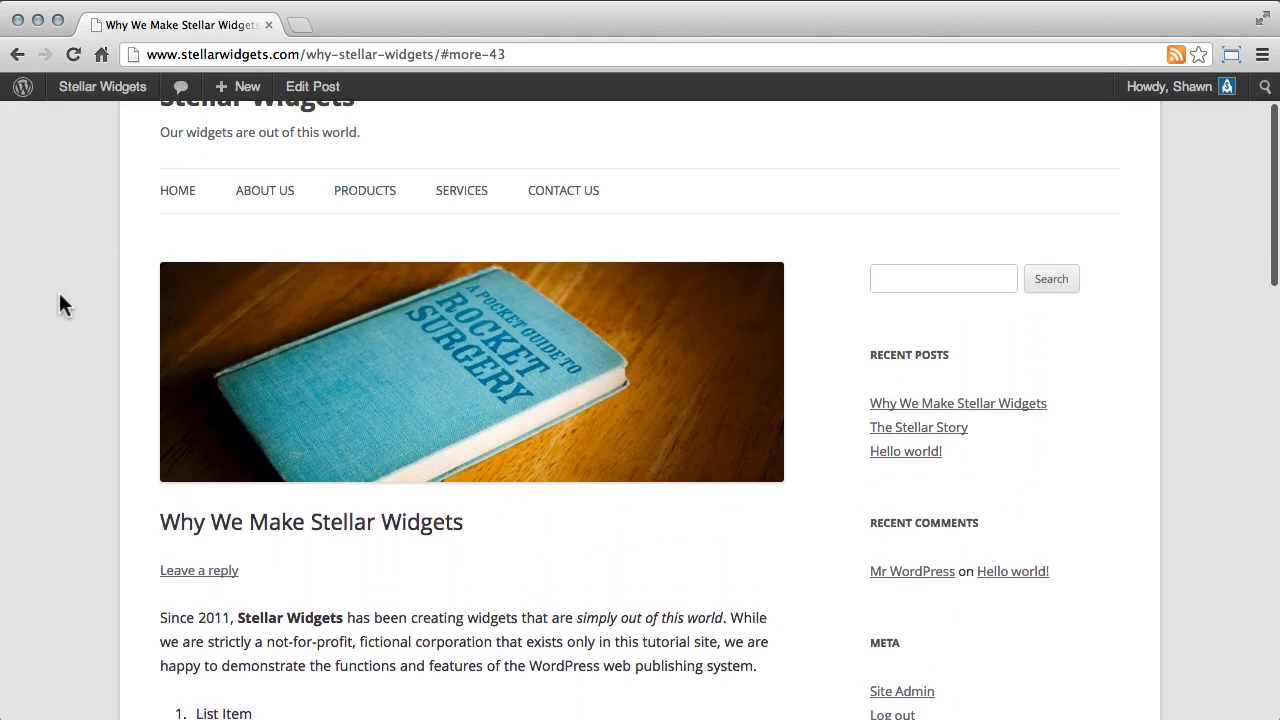